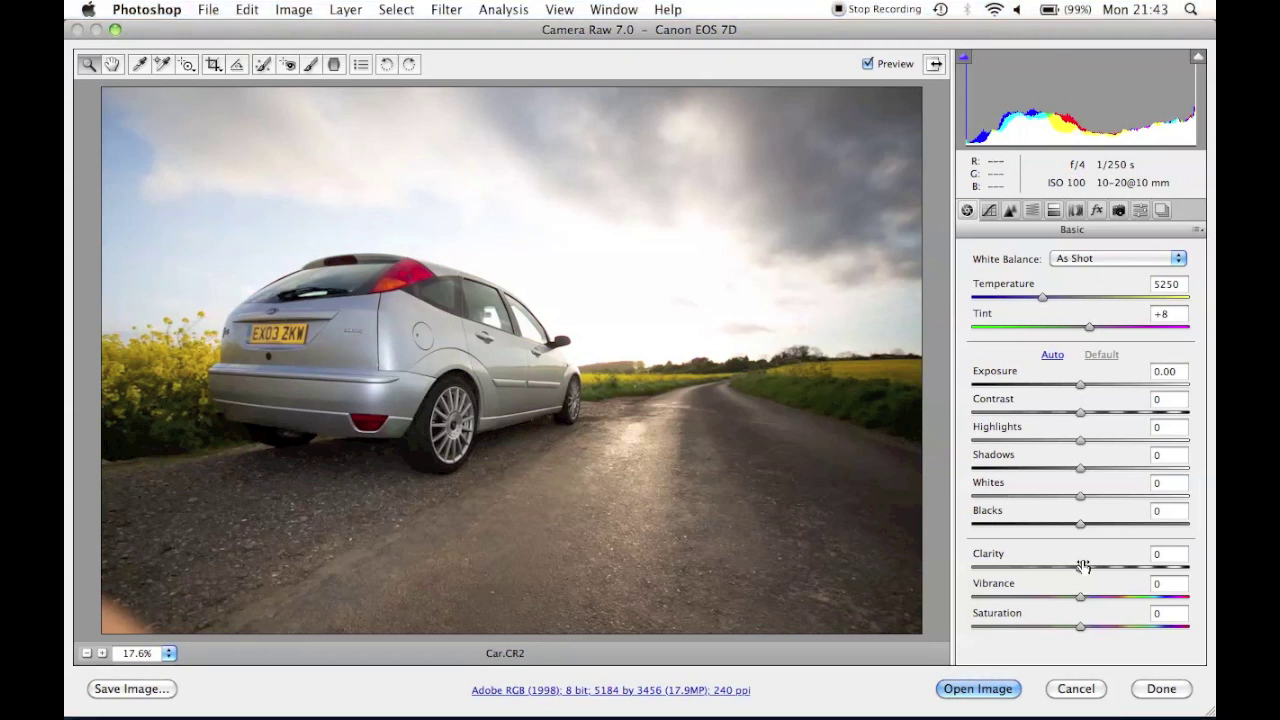
Develop Car.CR2 with Clarity at +17 and a slightly raised Exposure of about +0.10, and open the image for editing
{"action": "left_click_drag", "start_coordinate": [1123, 569], "coordinate": [1099, 568]}
{"action": "left_click_drag", "start_coordinate": [1080, 385], "coordinate": [1093, 390]}
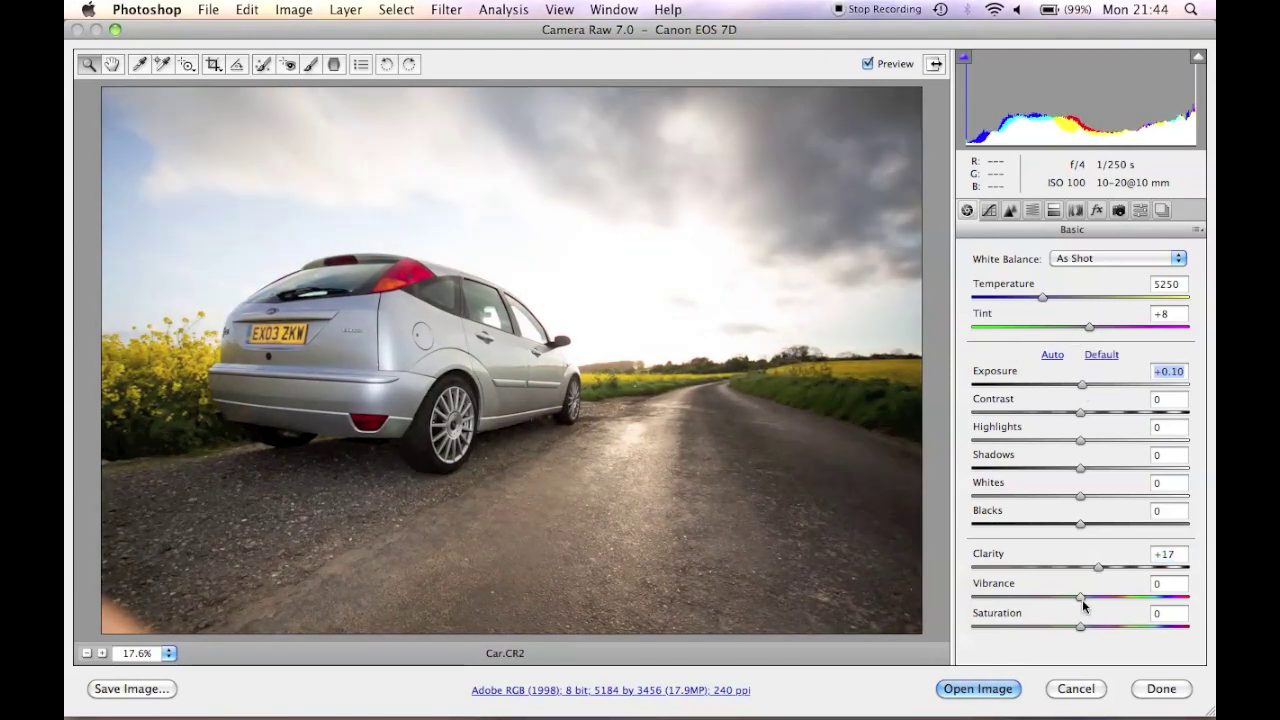
{"action": "left_click", "coordinate": [1075, 210]}
{"action": "left_click", "coordinate": [967, 210]}
{"action": "left_click", "coordinate": [1000, 688]}
Open Sky.CR2, developed with Exposure -0.65, Highlights -23, Shadows -8, Blacks -20, Clarity +43 and increased Vibrance
{"action": "key", "text": "ctrl+o"}
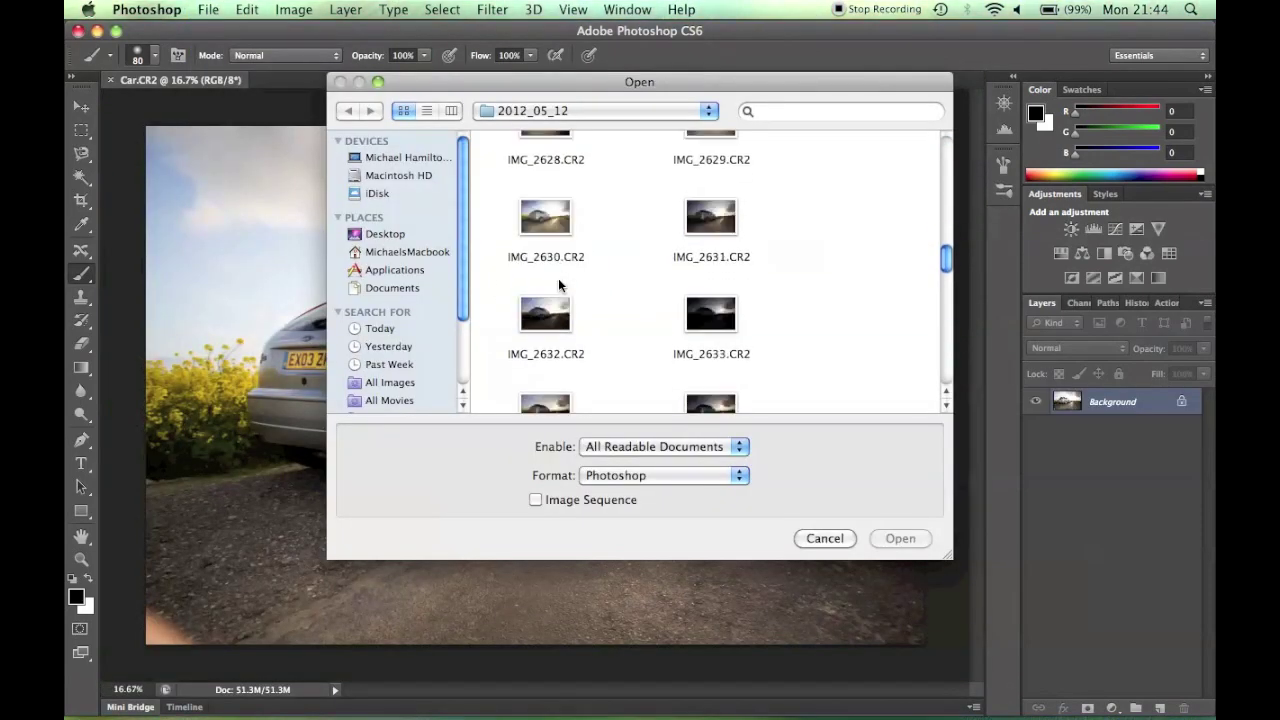
{"action": "double_click", "coordinate": [712, 320]}
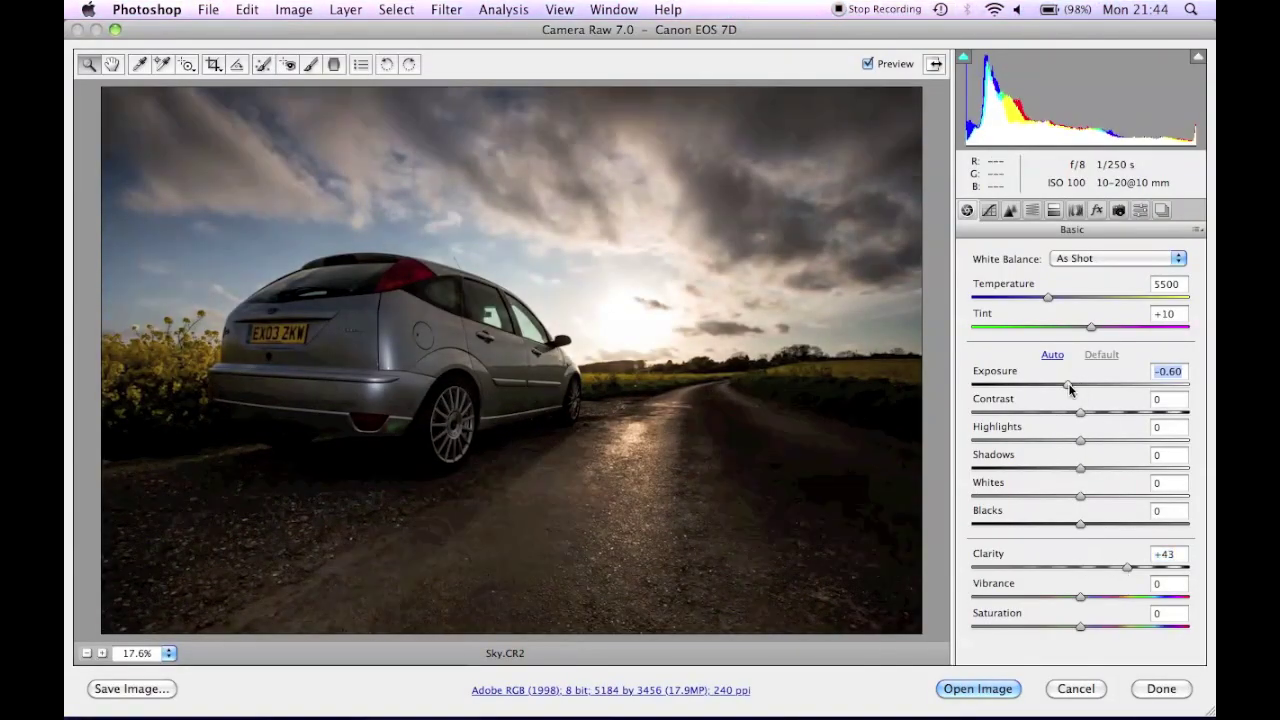
{"action": "left_click_drag", "start_coordinate": [1080, 468], "coordinate": [1150, 470]}
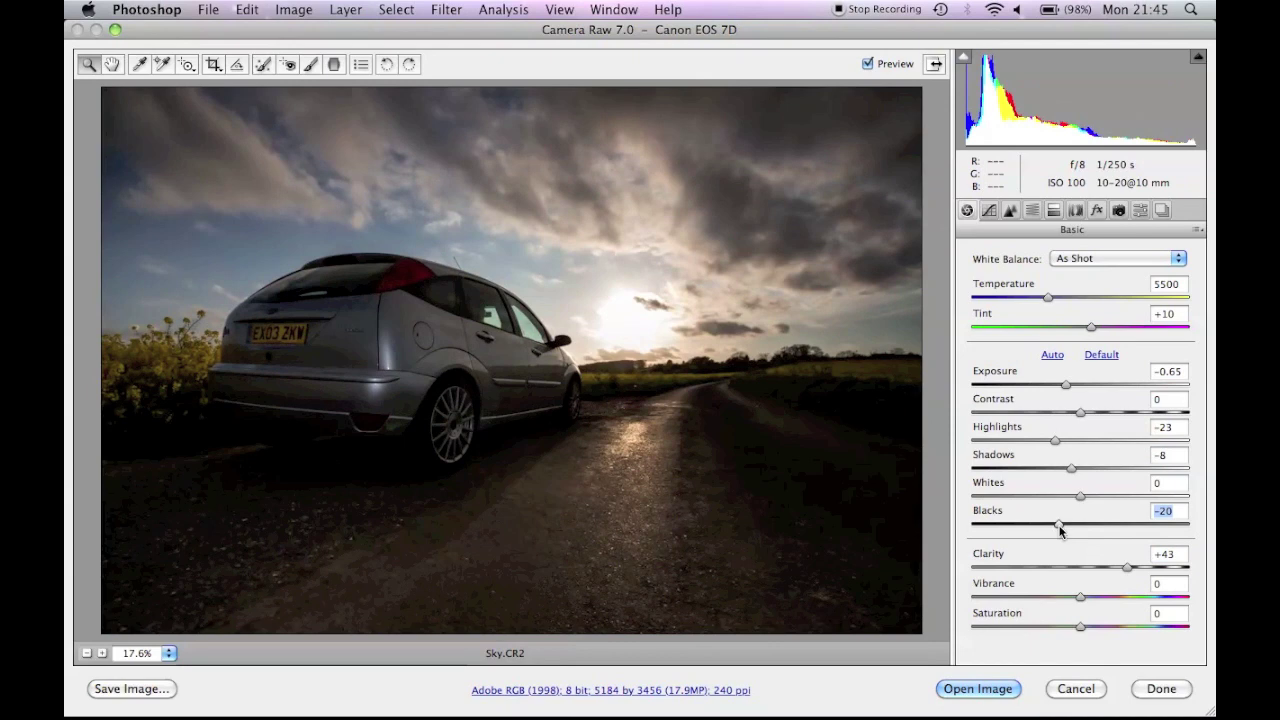
{"action": "left_click_drag", "start_coordinate": [1080, 597], "coordinate": [1131, 598]}
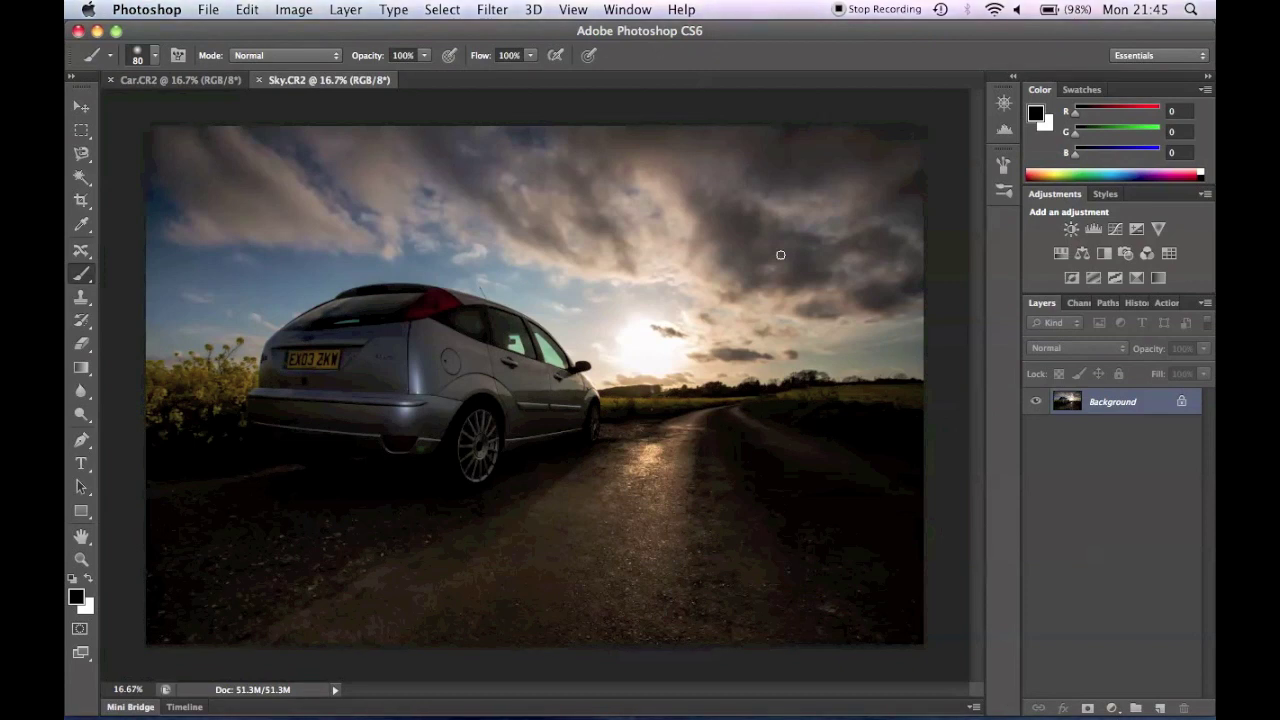
Copy the whole Sky.CR2 image and paste it onto a new layer in Car.CR2
{"action": "key", "text": "super+a"}
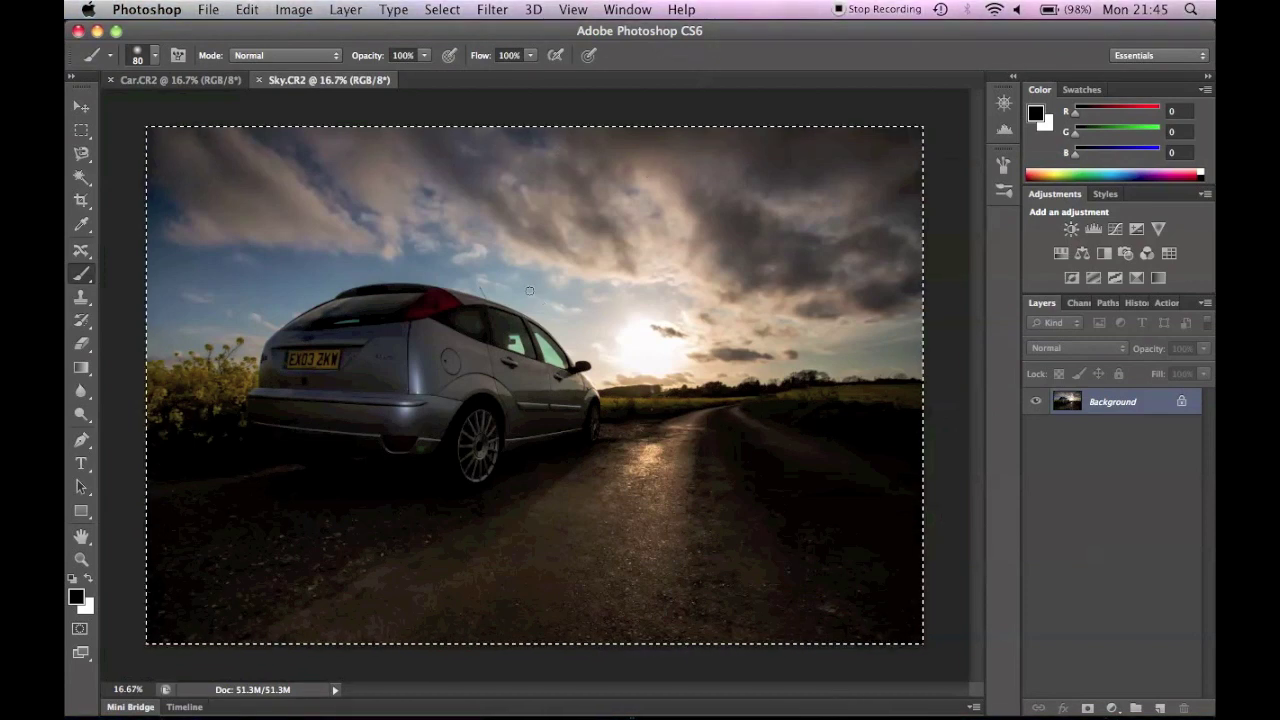
{"action": "left_click", "coordinate": [180, 80]}
{"action": "key", "text": "super+shift+alt+n"}
{"action": "key", "text": "super+v"}
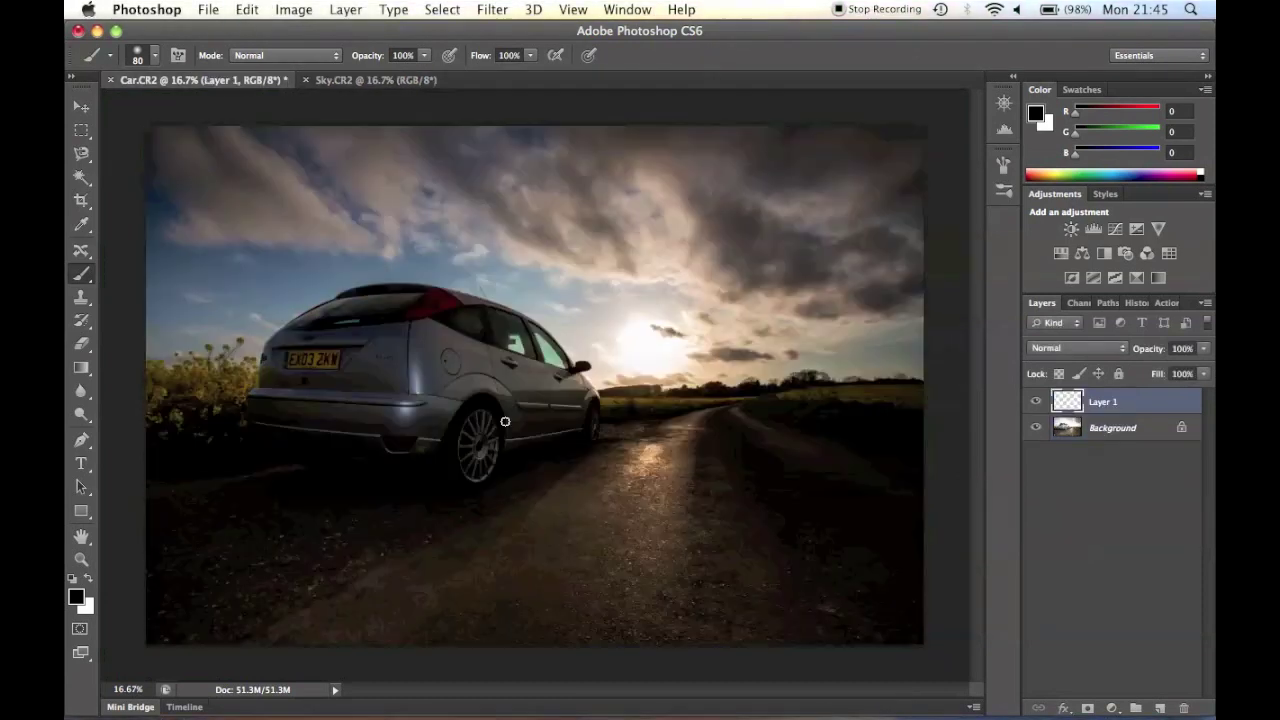
Duplicate the Background layer beneath the pasted sky layer
{"action": "left_click", "coordinate": [1113, 430]}
{"action": "left_click_drag", "start_coordinate": [1134, 432], "coordinate": [1161, 709]}
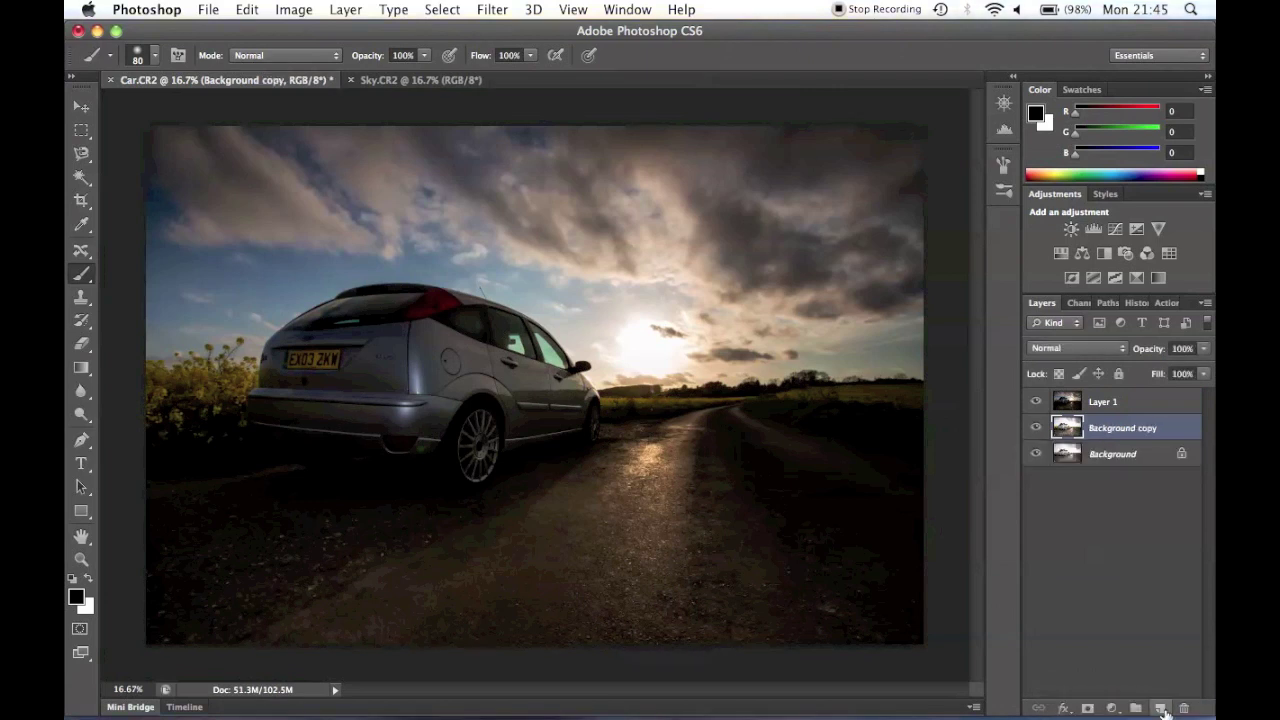
{"action": "left_click", "coordinate": [1124, 458]}
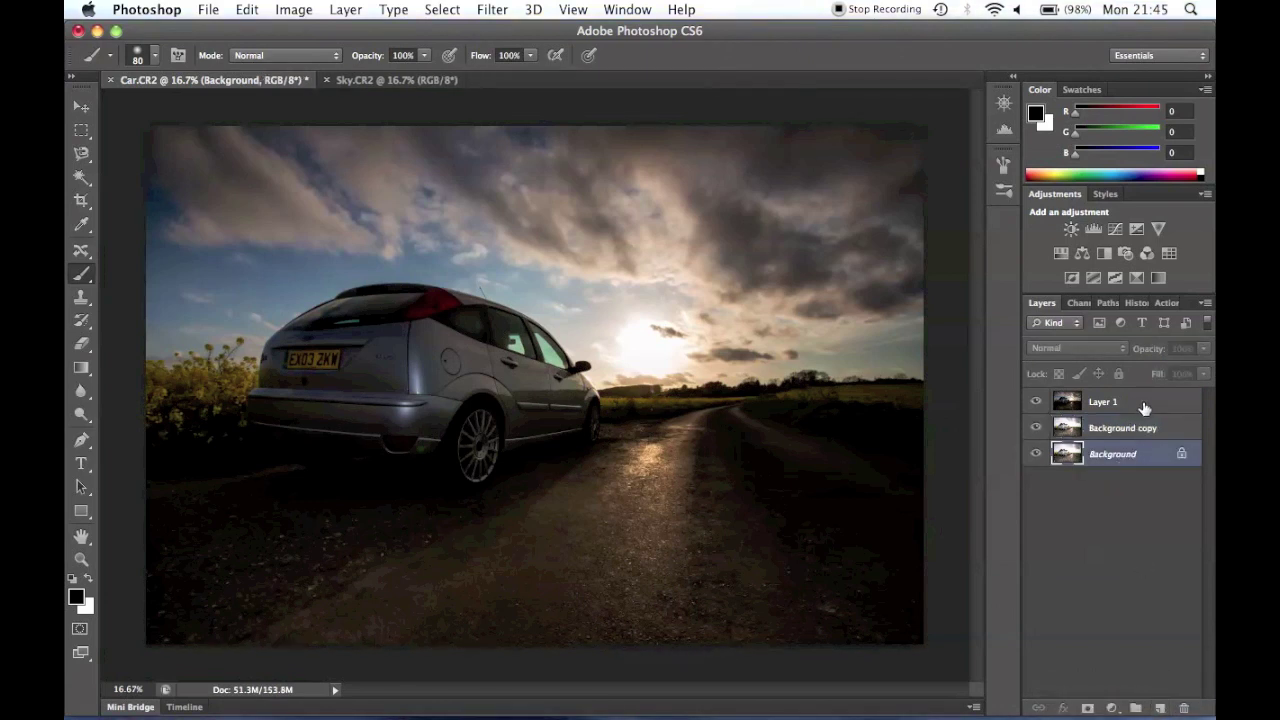
Add a layer mask to Layer 1 and invert it to black to hide the dark sky exposure
{"action": "left_click", "coordinate": [1143, 408]}
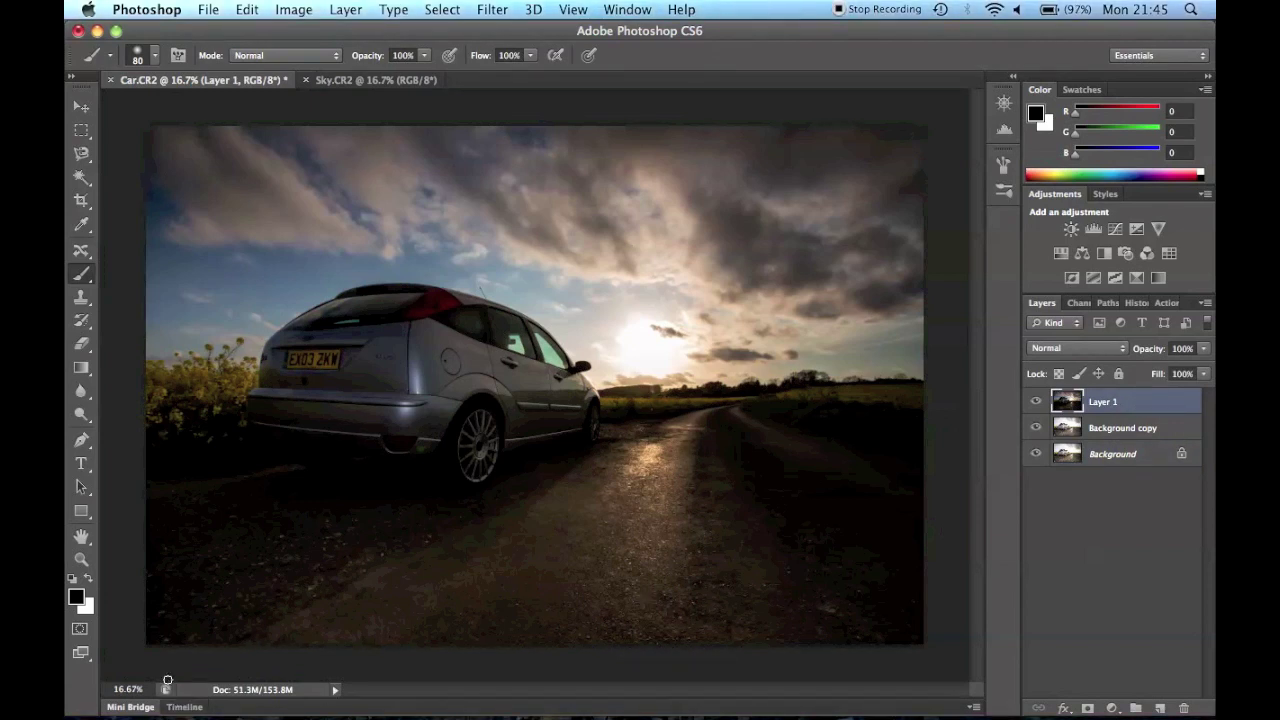
{"action": "left_click", "coordinate": [1087, 708]}
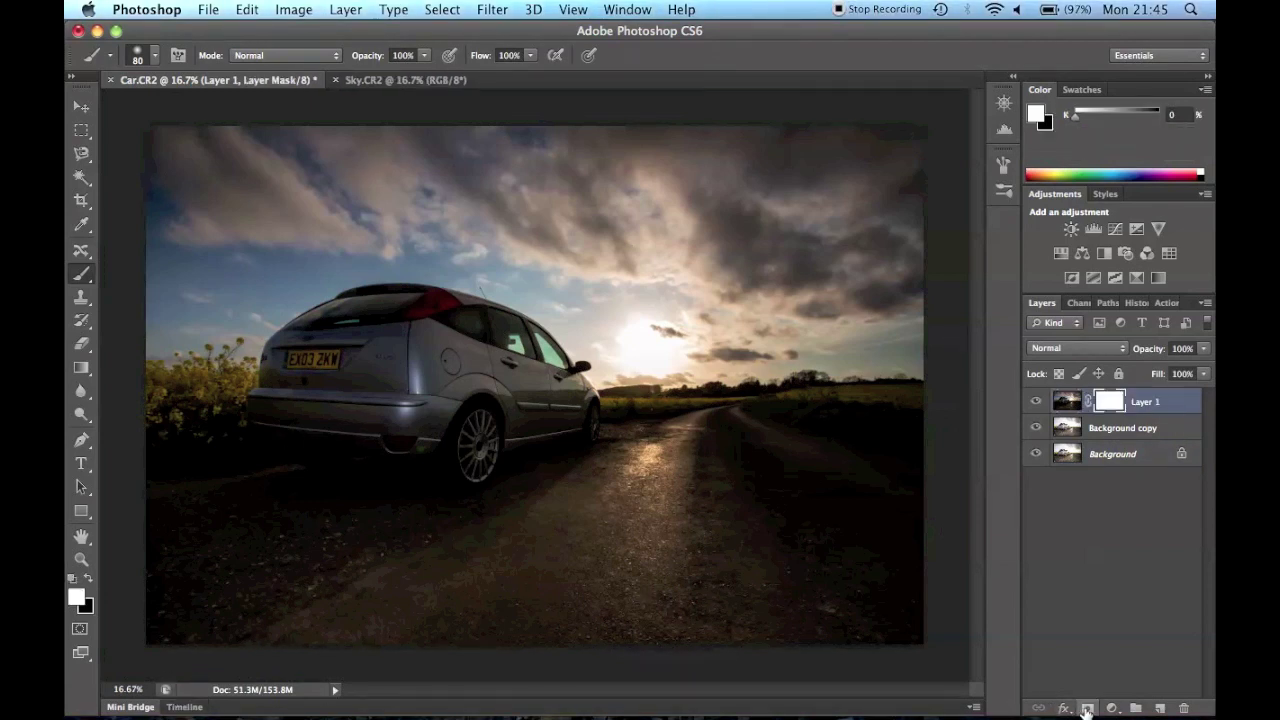
{"action": "key", "text": "super+i"}
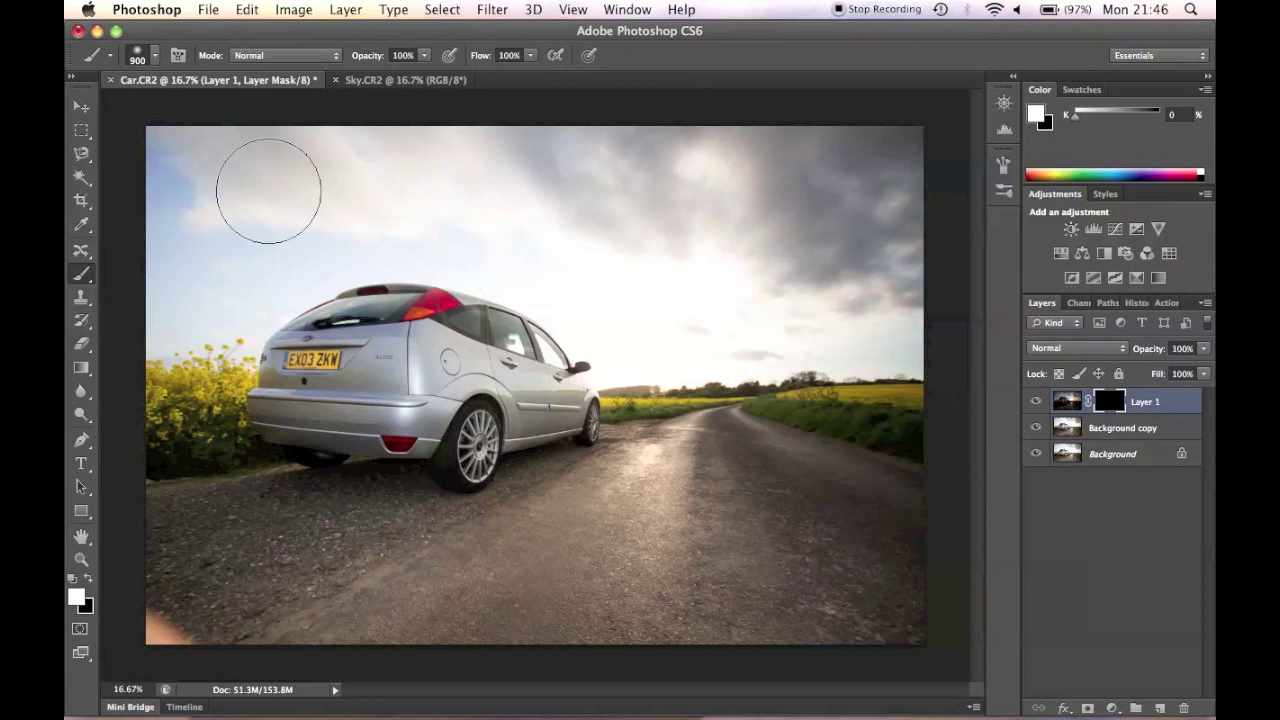
Paint white on the Layer 1 mask across the sky around the car with a soft 900 px brush
{"action": "right_click", "coordinate": [183, 156]}
{"action": "left_click", "coordinate": [157, 143]}
{"action": "mouse_move", "coordinate": [157, 143]}
{"action": "left_mouse_down"}
{"action": "mouse_move", "coordinate": [798, 142]}
{"action": "mouse_move", "coordinate": [920, 157]}
{"action": "mouse_move", "coordinate": [920, 200]}
{"action": "mouse_move", "coordinate": [666, 229]}
{"action": "mouse_move", "coordinate": [505, 211]}
{"action": "mouse_move", "coordinate": [120, 227]}
{"action": "left_mouse_up"}
{"action": "left_click_drag", "start_coordinate": [206, 219], "coordinate": [130, 222]}
{"action": "mouse_move", "coordinate": [514, 251]}
{"action": "left_mouse_down"}
{"action": "mouse_move", "coordinate": [655, 355]}
{"action": "mouse_move", "coordinate": [857, 363]}
{"action": "mouse_move", "coordinate": [860, 300]}
{"action": "mouse_move", "coordinate": [600, 286]}
{"action": "mouse_move", "coordinate": [250, 193]}
{"action": "left_mouse_up"}
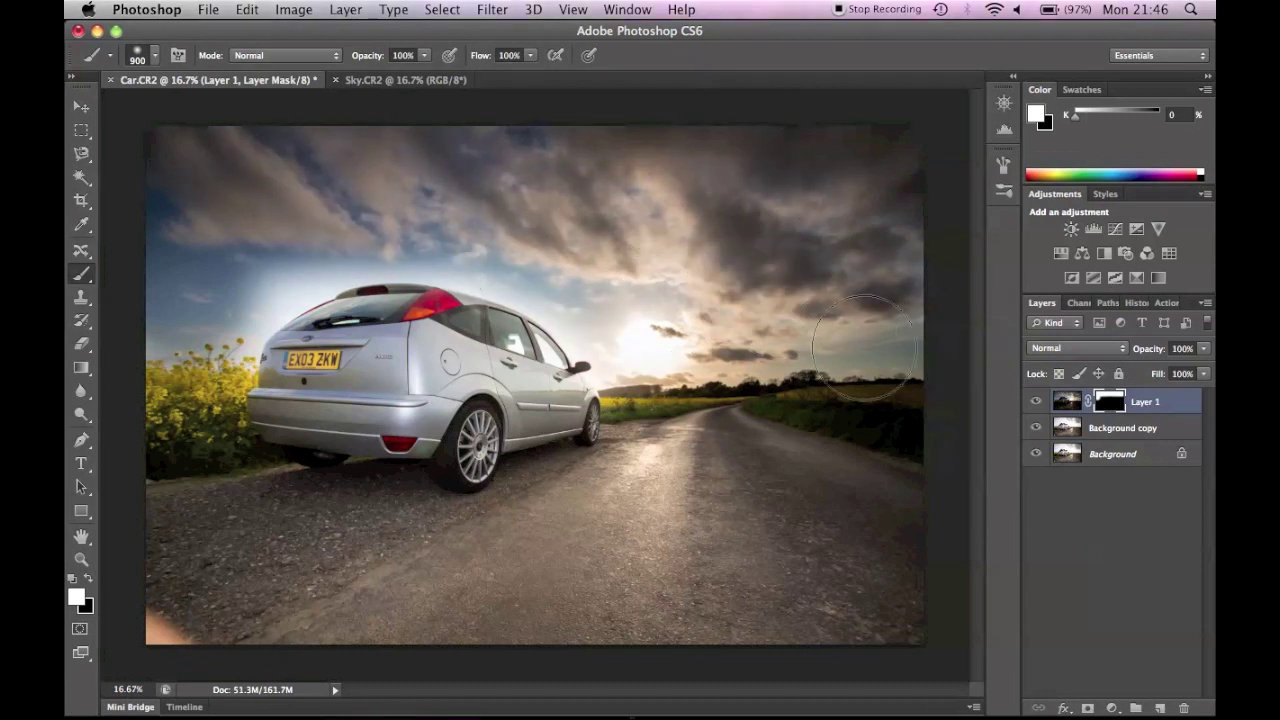
{"action": "mouse_move", "coordinate": [267, 268]}
{"action": "left_mouse_down"}
{"action": "mouse_move", "coordinate": [288, 240]}
{"action": "mouse_move", "coordinate": [232, 270]}
{"action": "mouse_move", "coordinate": [209, 311]}
{"action": "left_mouse_up"}
Reduce the brush to 100 px and paint white on the mask in the sky close above the car's rear roof
{"action": "scroll", "coordinate": [210, 311], "scroll_direction": "up", "scroll_amount": 5}
{"action": "right_click", "coordinate": [213, 310]}
{"action": "scroll", "coordinate": [210, 312], "scroll_direction": "left", "scroll_amount": 5}
{"action": "scroll", "coordinate": [210, 312], "scroll_direction": "up", "scroll_amount": 4}
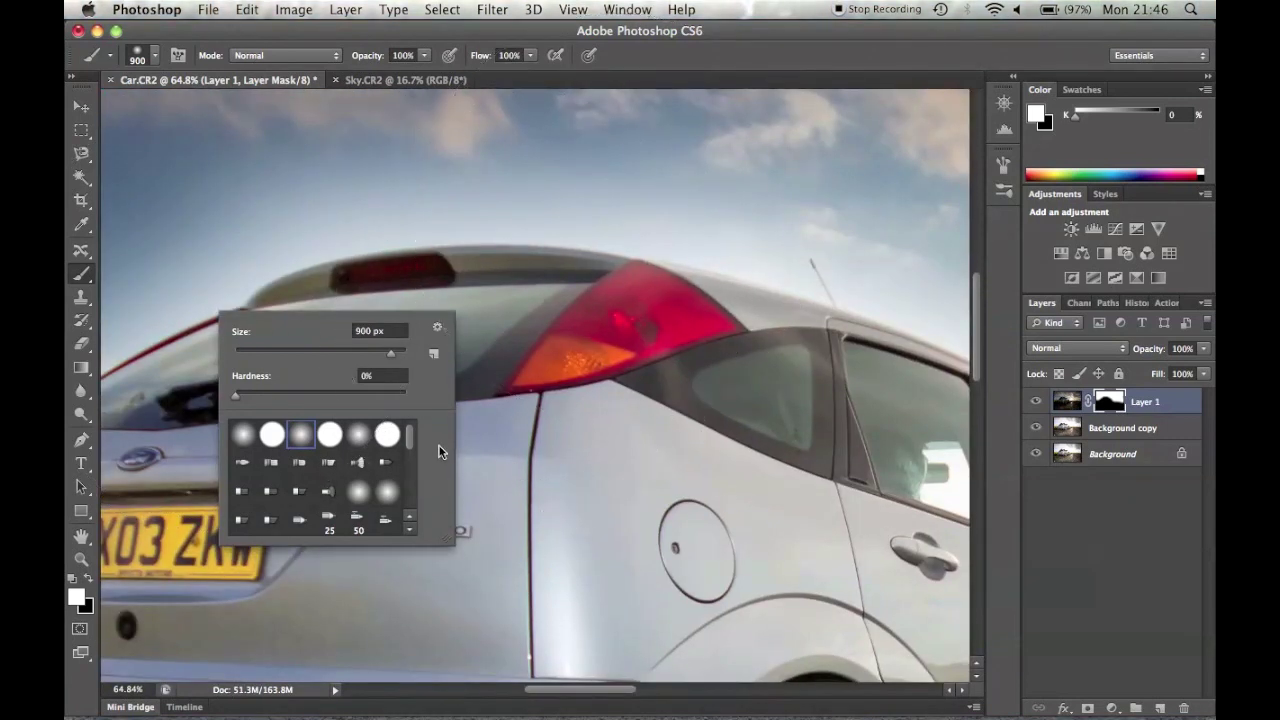
{"action": "key", "text": "Return"}
{"action": "key", "text": "["}
{"action": "key", "text": "bracketleft"}
{"action": "key", "text": "bracketleft"}
{"action": "mouse_move", "coordinate": [634, 217]}
{"action": "left_mouse_down"}
{"action": "mouse_move", "coordinate": [739, 201]}
{"action": "mouse_move", "coordinate": [822, 231]}
{"action": "mouse_move", "coordinate": [585, 175]}
{"action": "mouse_move", "coordinate": [796, 201]}
{"action": "mouse_move", "coordinate": [573, 133]}
{"action": "mouse_move", "coordinate": [881, 168]}
{"action": "left_mouse_up"}
{"action": "mouse_move", "coordinate": [495, 190]}
{"action": "left_mouse_down"}
{"action": "mouse_move", "coordinate": [597, 185]}
{"action": "mouse_move", "coordinate": [474, 180]}
{"action": "mouse_move", "coordinate": [574, 155]}
{"action": "left_mouse_up"}
{"action": "mouse_move", "coordinate": [300, 219]}
{"action": "left_mouse_down"}
{"action": "mouse_move", "coordinate": [378, 165]}
{"action": "mouse_move", "coordinate": [203, 203]}
{"action": "mouse_move", "coordinate": [298, 139]}
{"action": "mouse_move", "coordinate": [163, 234]}
{"action": "mouse_move", "coordinate": [290, 233]}
{"action": "left_mouse_up"}
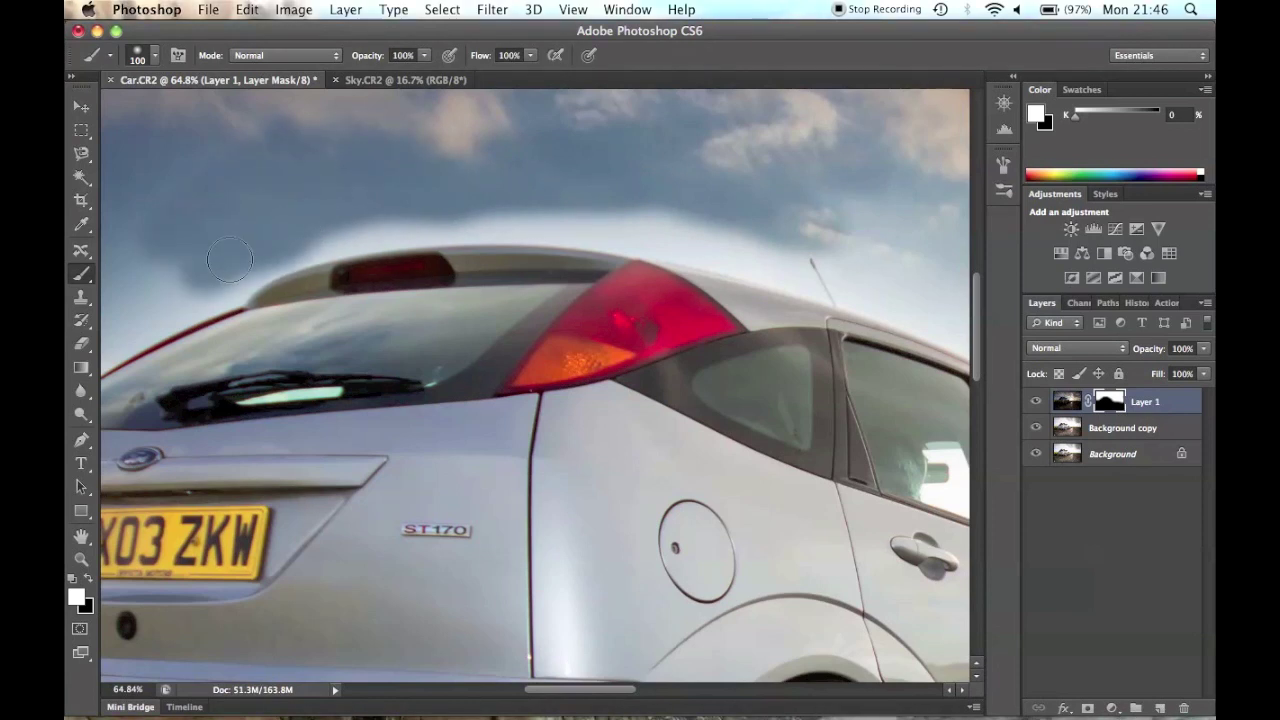
Paint white on the mask along the outer edge of the rear window and across the sky above the yellow flowers
{"action": "scroll", "coordinate": [171, 280], "scroll_direction": "left", "scroll_amount": 10}
{"action": "mouse_move", "coordinate": [274, 296]}
{"action": "left_mouse_down"}
{"action": "mouse_move", "coordinate": [369, 274]}
{"action": "mouse_move", "coordinate": [277, 318]}
{"action": "left_mouse_up"}
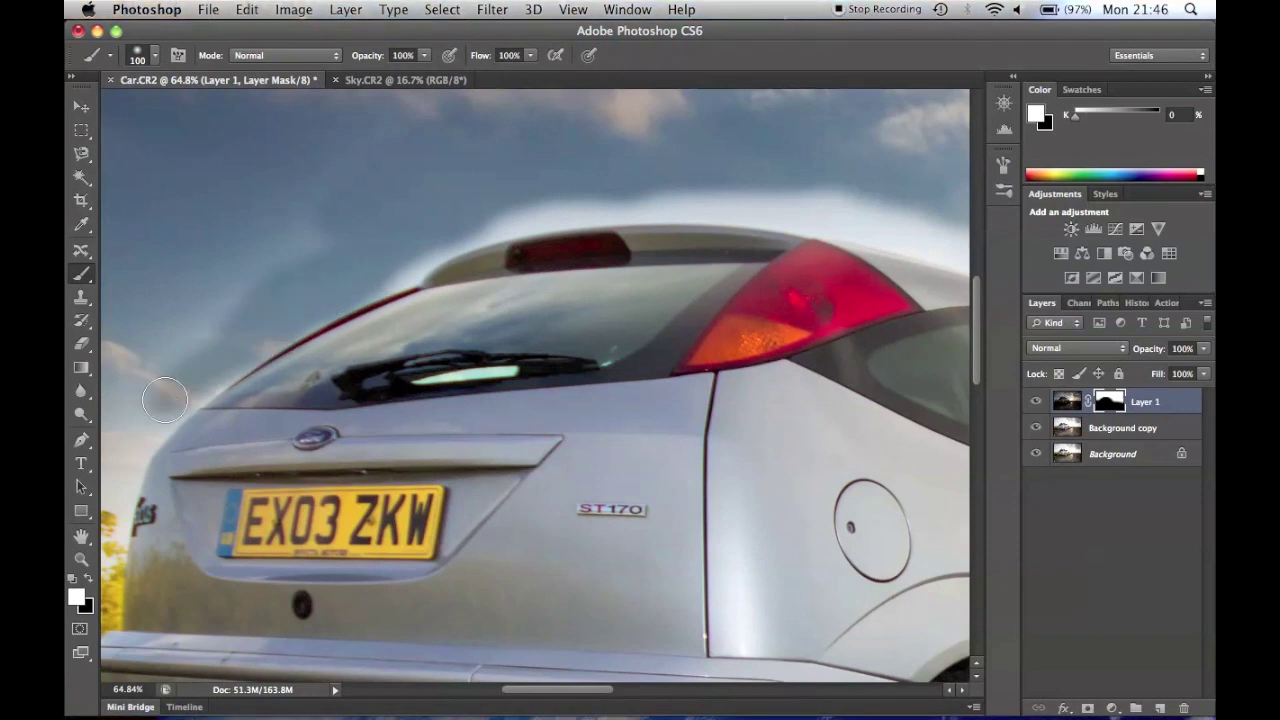
{"action": "scroll", "coordinate": [172, 399], "scroll_direction": "left", "scroll_amount": 20}
{"action": "mouse_move", "coordinate": [540, 429]}
{"action": "left_mouse_down"}
{"action": "mouse_move", "coordinate": [510, 590]}
{"action": "mouse_move", "coordinate": [480, 540]}
{"action": "mouse_move", "coordinate": [150, 470]}
{"action": "mouse_move", "coordinate": [120, 420]}
{"action": "left_mouse_up"}
{"action": "mouse_move", "coordinate": [525, 405]}
{"action": "left_mouse_down"}
{"action": "mouse_move", "coordinate": [598, 290]}
{"action": "mouse_move", "coordinate": [718, 222]}
{"action": "left_mouse_up"}
Paint white on the mask along the rear spoiler to reduce the bright halo up to the tail light
{"action": "scroll", "coordinate": [812, 286], "scroll_direction": "up", "scroll_amount": 9}
{"action": "scroll", "coordinate": [812, 286], "scroll_direction": "right", "scroll_amount": 20}
{"action": "mouse_move", "coordinate": [812, 364]}
{"action": "left_mouse_down"}
{"action": "mouse_move", "coordinate": [621, 349]}
{"action": "mouse_move", "coordinate": [437, 390]}
{"action": "left_mouse_up"}
{"action": "left_click_drag", "start_coordinate": [808, 342], "coordinate": [827, 374]}
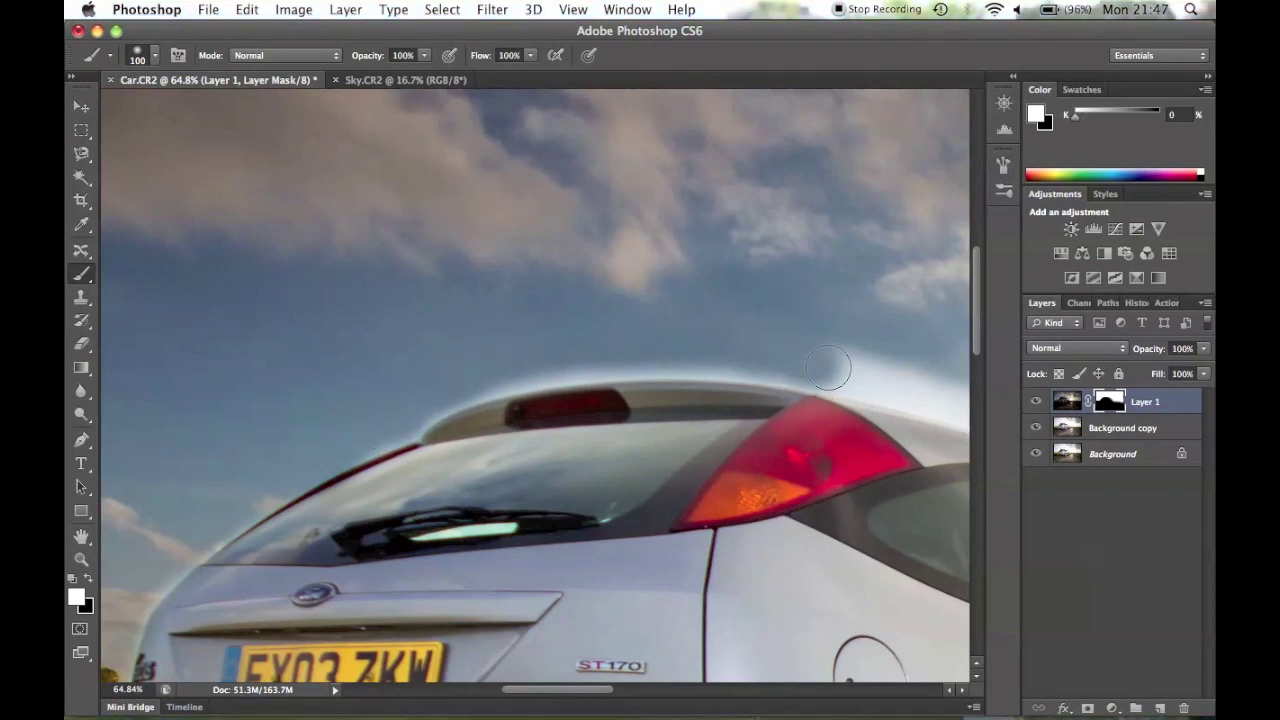
Paint white on the mask along the side roofline, past the antenna and down to the wing mirror and horizon
{"action": "scroll", "coordinate": [810, 364], "scroll_direction": "right", "scroll_amount": 12}
{"action": "right_click", "coordinate": [511, 363]}
{"action": "left_click_drag", "start_coordinate": [508, 366], "coordinate": [776, 431]}
{"action": "scroll", "coordinate": [776, 431], "scroll_direction": "down", "scroll_amount": 4}
{"action": "scroll", "coordinate": [776, 431], "scroll_direction": "right", "scroll_amount": 5}
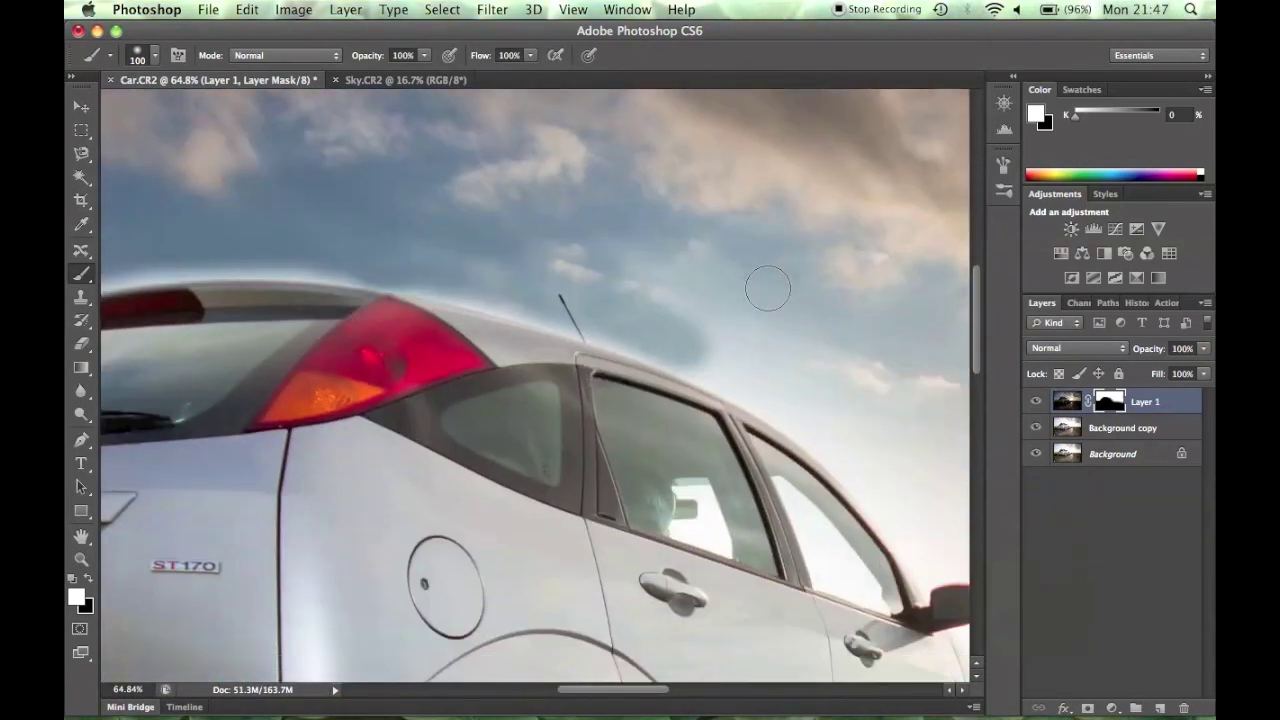
{"action": "scroll", "coordinate": [874, 497], "scroll_direction": "right", "scroll_amount": 7}
{"action": "scroll", "coordinate": [874, 497], "scroll_direction": "down", "scroll_amount": 5}
{"action": "scroll", "coordinate": [649, 287], "scroll_direction": "right", "scroll_amount": 2}
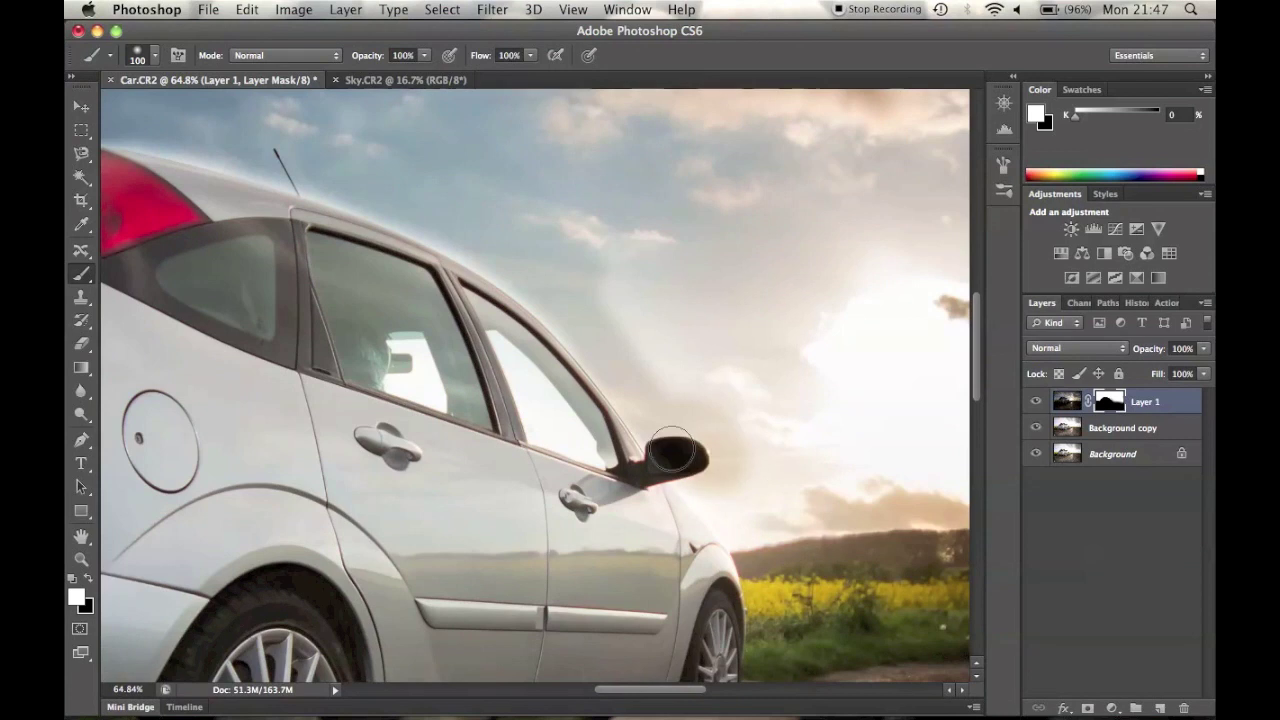
{"action": "scroll", "coordinate": [547, 327], "scroll_direction": "right", "scroll_amount": 5}
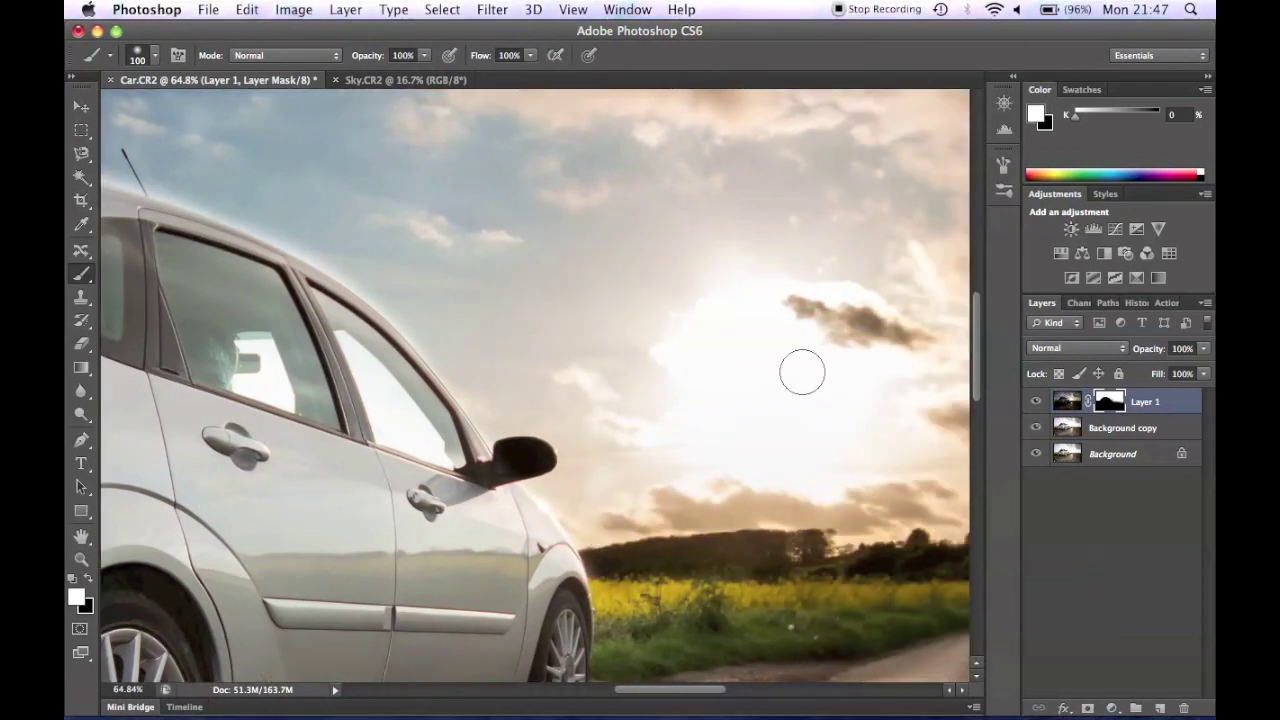
Paint black on the mask over the trees and fields beside the road with a 175 px brush at 61% opacity
{"action": "scroll", "coordinate": [805, 365], "scroll_direction": "right", "scroll_amount": 15}
{"action": "scroll", "coordinate": [805, 365], "scroll_direction": "down", "scroll_amount": 3}
{"action": "key", "text": "bracketright"}
{"action": "key", "text": "bracketright"}
{"action": "key", "text": "bracketright"}
{"action": "key", "text": "bracketright"}
{"action": "key", "text": "bracketright"}
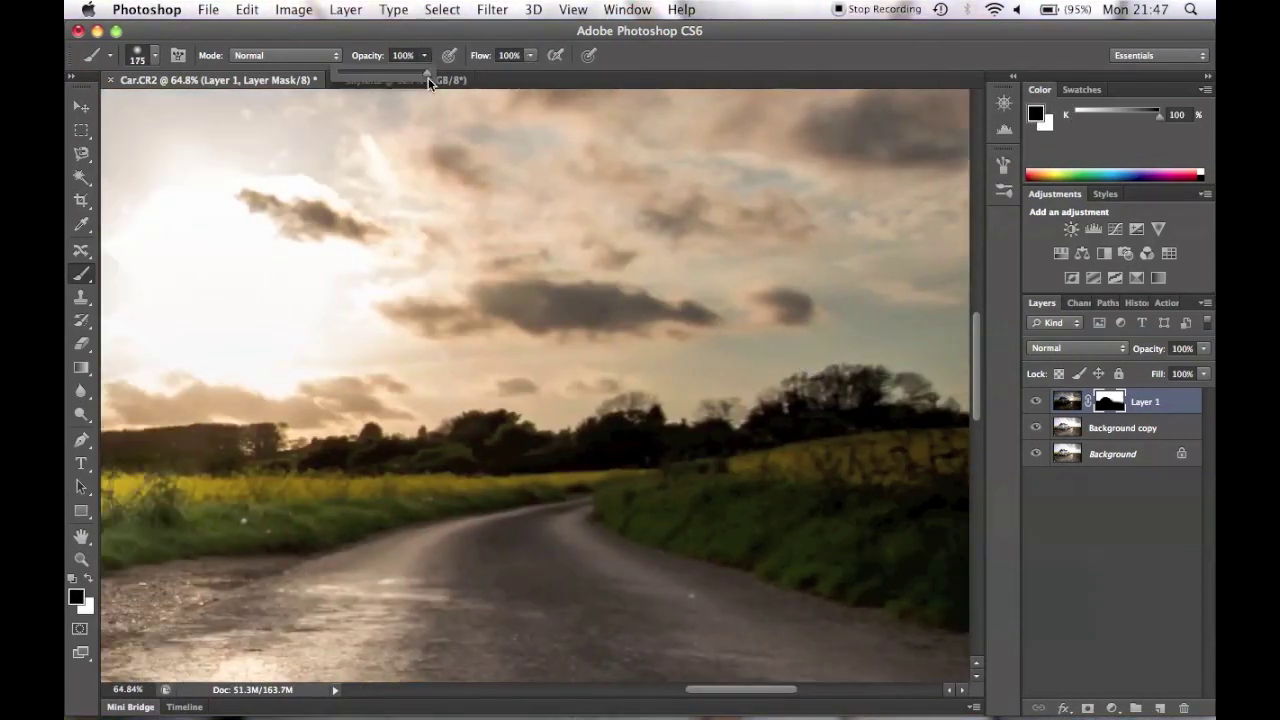
{"action": "key", "text": "6"}
{"action": "key", "text": "1"}
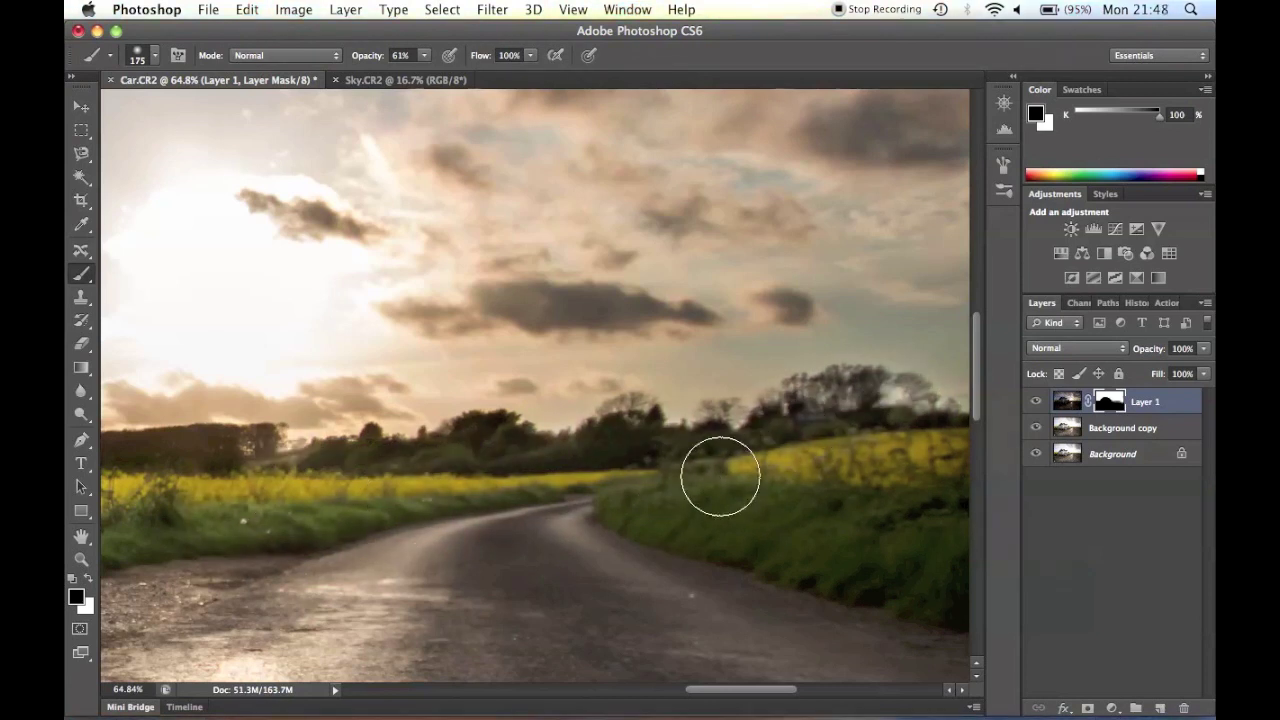
Lower the brush opacity to 35% and paint black on the mask over the yellow flowers behind the car
{"action": "scroll", "coordinate": [485, 400], "scroll_direction": "left", "scroll_amount": 5}
{"action": "scroll", "coordinate": [481, 379], "scroll_direction": "left", "scroll_amount": 10}
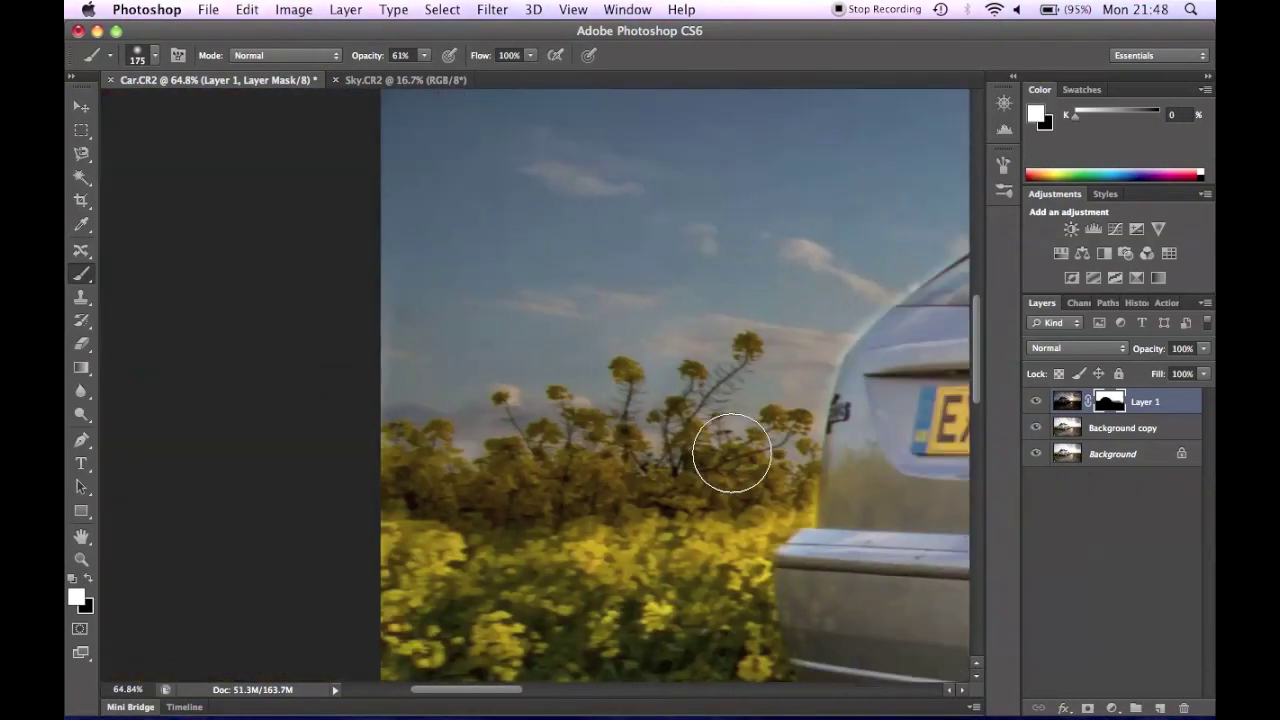
{"action": "left_click", "coordinate": [424, 57]}
{"action": "left_click_drag", "start_coordinate": [430, 76], "coordinate": [413, 77]}
{"action": "mouse_move", "coordinate": [410, 465]}
{"action": "left_mouse_down"}
{"action": "mouse_move", "coordinate": [405, 429]}
{"action": "mouse_move", "coordinate": [690, 395]}
{"action": "mouse_move", "coordinate": [558, 440]}
{"action": "left_mouse_up"}
{"action": "key", "text": "x"}
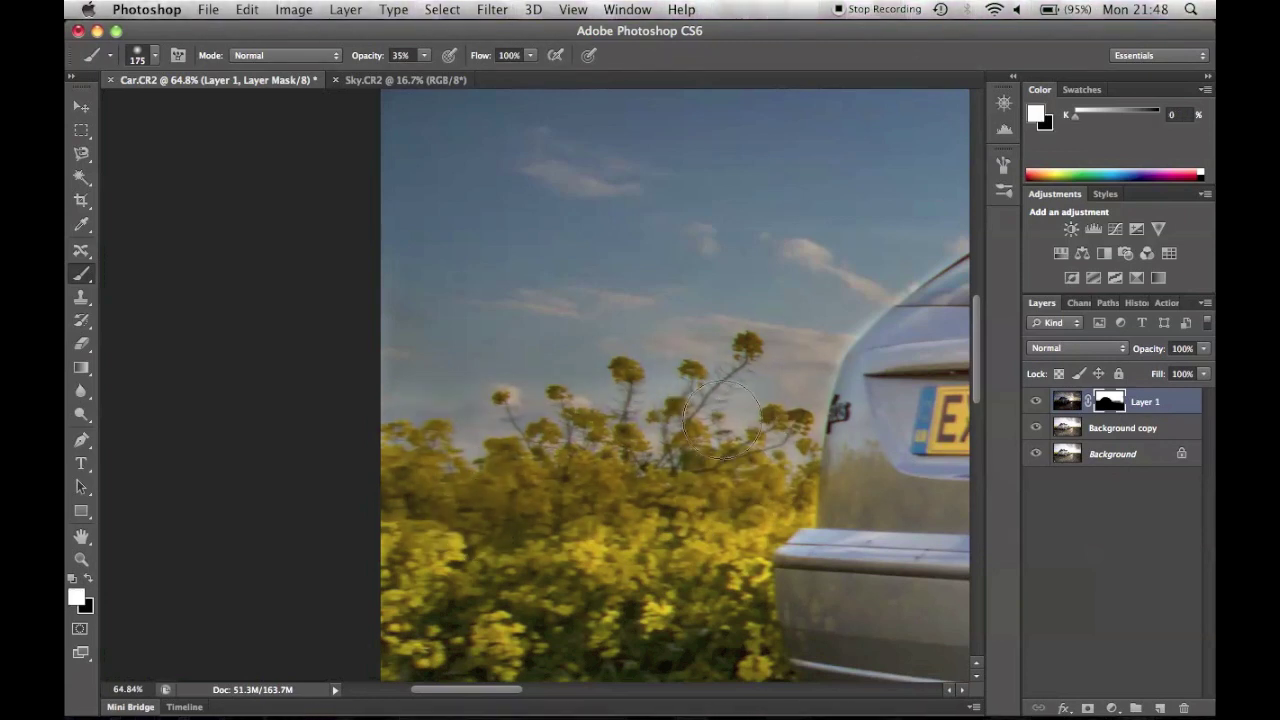
Shrink the brush to 80 px and paint white on the mask along the rear window and spoiler edges at 35% opacity
{"action": "scroll", "coordinate": [805, 357], "scroll_direction": "right", "scroll_amount": 10}
{"action": "scroll", "coordinate": [805, 357], "scroll_direction": "up", "scroll_amount": 3}
{"action": "scroll", "coordinate": [805, 357], "scroll_direction": "left", "scroll_amount": 5}
{"action": "scroll", "coordinate": [805, 357], "scroll_direction": "up", "scroll_amount": 5}
{"action": "key", "text": "bracketleft"}
{"action": "key", "text": "bracketleft"}
{"action": "key", "text": "bracketleft"}
{"action": "key", "text": "bracketleft"}
{"action": "key", "text": "bracketleft"}
{"action": "left_click_drag", "start_coordinate": [752, 390], "coordinate": [440, 570]}
{"action": "scroll", "coordinate": [620, 431], "scroll_direction": "right", "scroll_amount": 4}
{"action": "left_click_drag", "start_coordinate": [615, 375], "coordinate": [662, 325]}
{"action": "scroll", "coordinate": [662, 325], "scroll_direction": "right", "scroll_amount": 10}
{"action": "scroll", "coordinate": [560, 290], "scroll_direction": "left", "scroll_amount": 4}
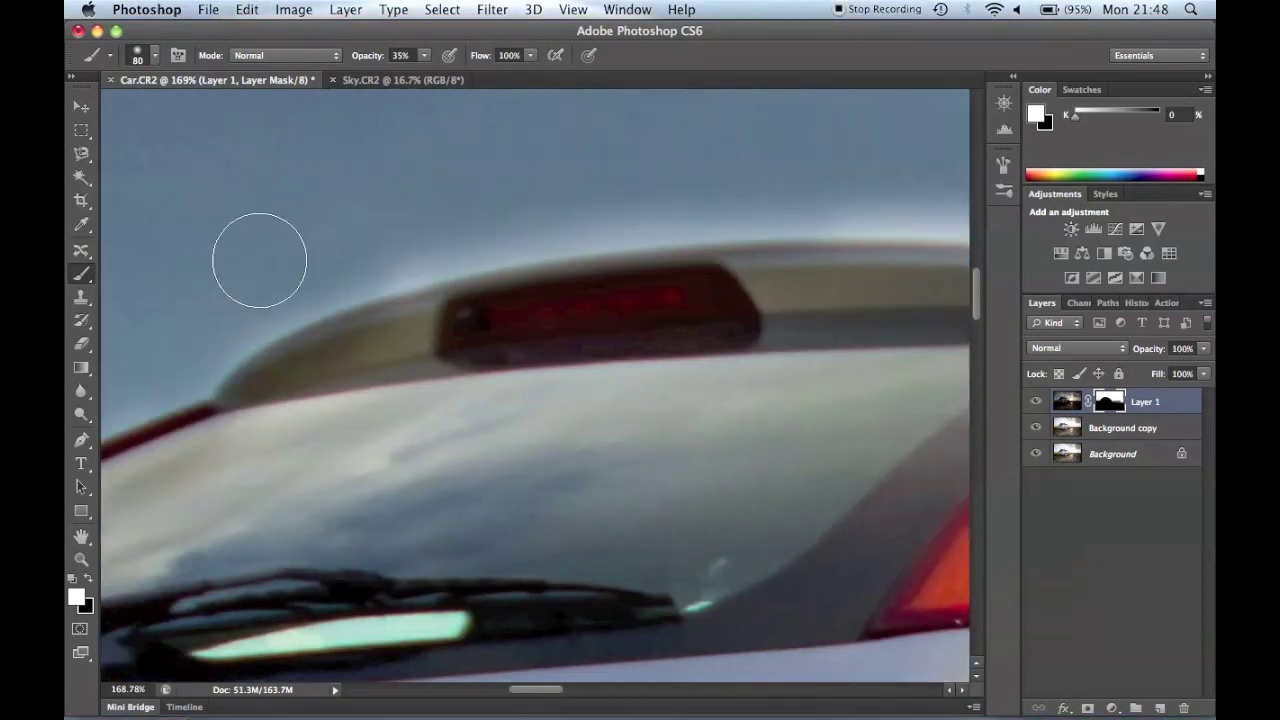
Soften the halo on the mask along the side roofline and windscreen pillar, down around the wing mirror
{"action": "scroll", "coordinate": [450, 245], "scroll_direction": "right", "scroll_amount": 6}
{"action": "scroll", "coordinate": [500, 300], "scroll_direction": "right", "scroll_amount": 10}
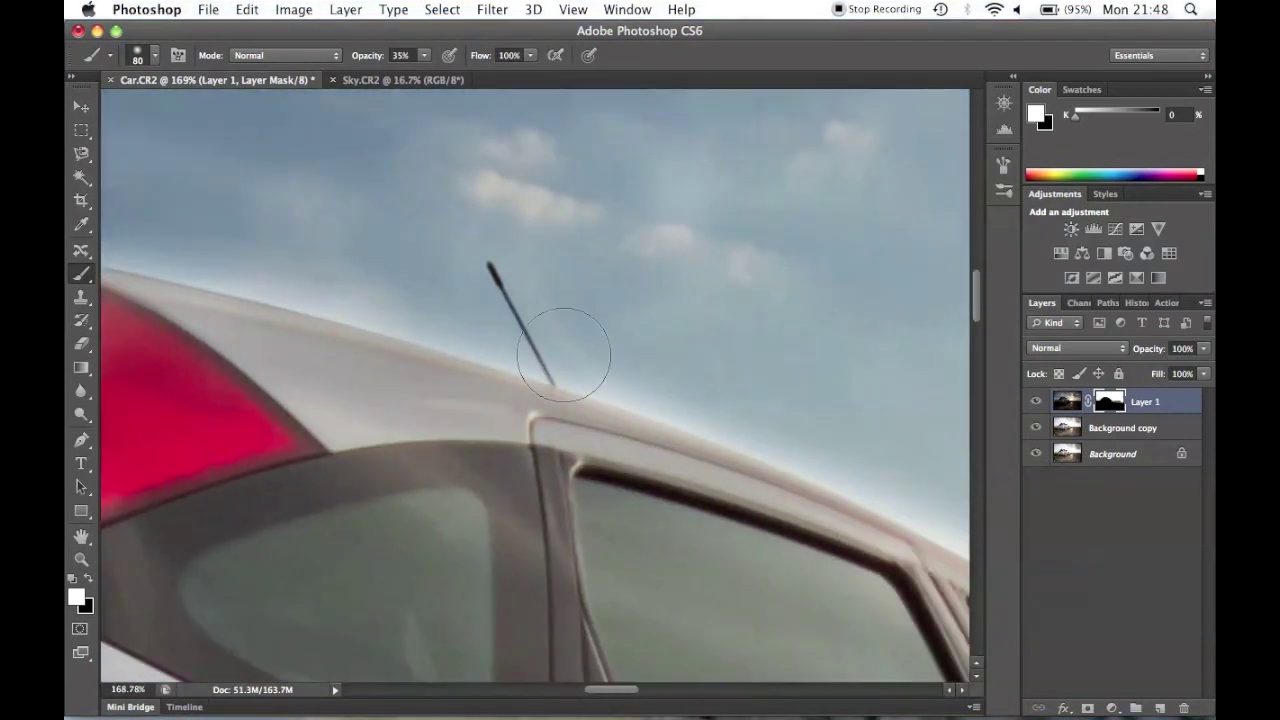
{"action": "scroll", "coordinate": [678, 535], "scroll_direction": "down", "scroll_amount": 5}
{"action": "left_click_drag", "start_coordinate": [443, 411], "coordinate": [611, 511]}
{"action": "scroll", "coordinate": [611, 511], "scroll_direction": "down", "scroll_amount": 5}
{"action": "left_click_drag", "start_coordinate": [524, 402], "coordinate": [663, 469]}
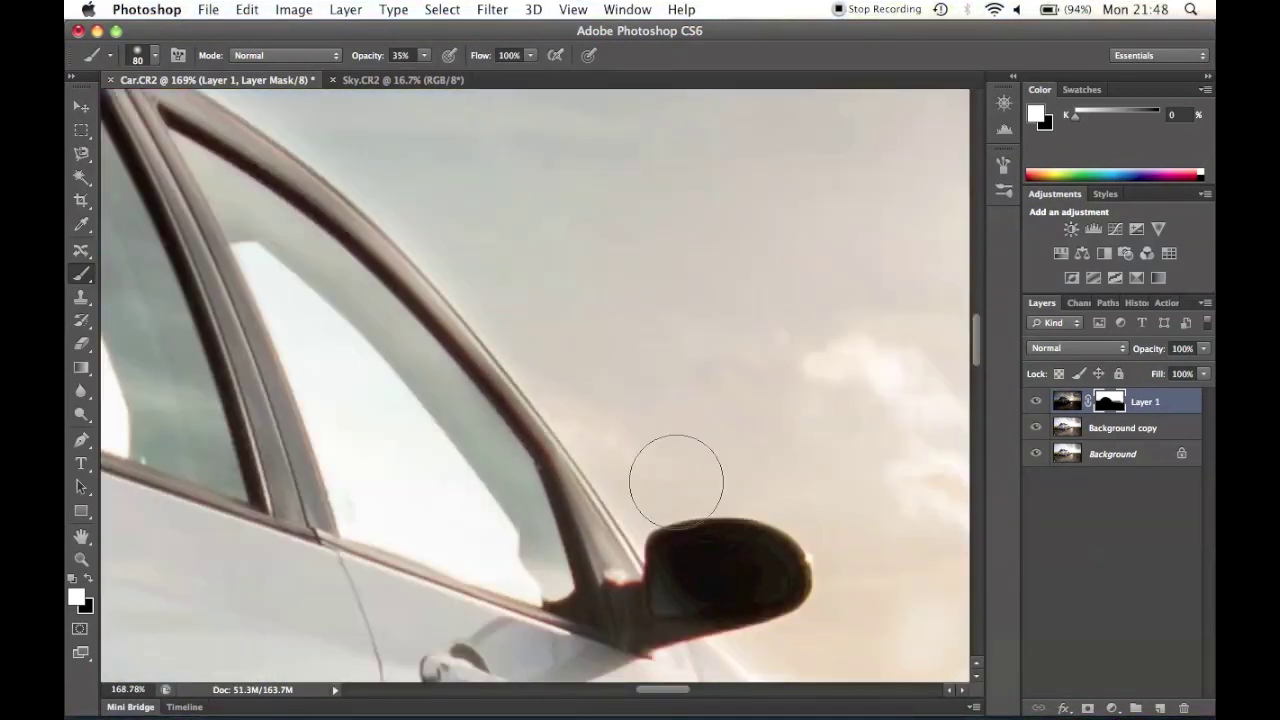
{"action": "scroll", "coordinate": [663, 469], "scroll_direction": "down", "scroll_amount": 5}
{"action": "left_click_drag", "start_coordinate": [700, 415], "coordinate": [766, 417]}
Blend the remaining halo on the mask above the rear spoiler, tail light and roof edge near the antenna
{"action": "scroll", "coordinate": [800, 416], "scroll_direction": "left", "scroll_amount": 10}
{"action": "scroll", "coordinate": [832, 416], "scroll_direction": "left", "scroll_amount": 12}
{"action": "scroll", "coordinate": [700, 400], "scroll_direction": "down", "scroll_amount": 4}
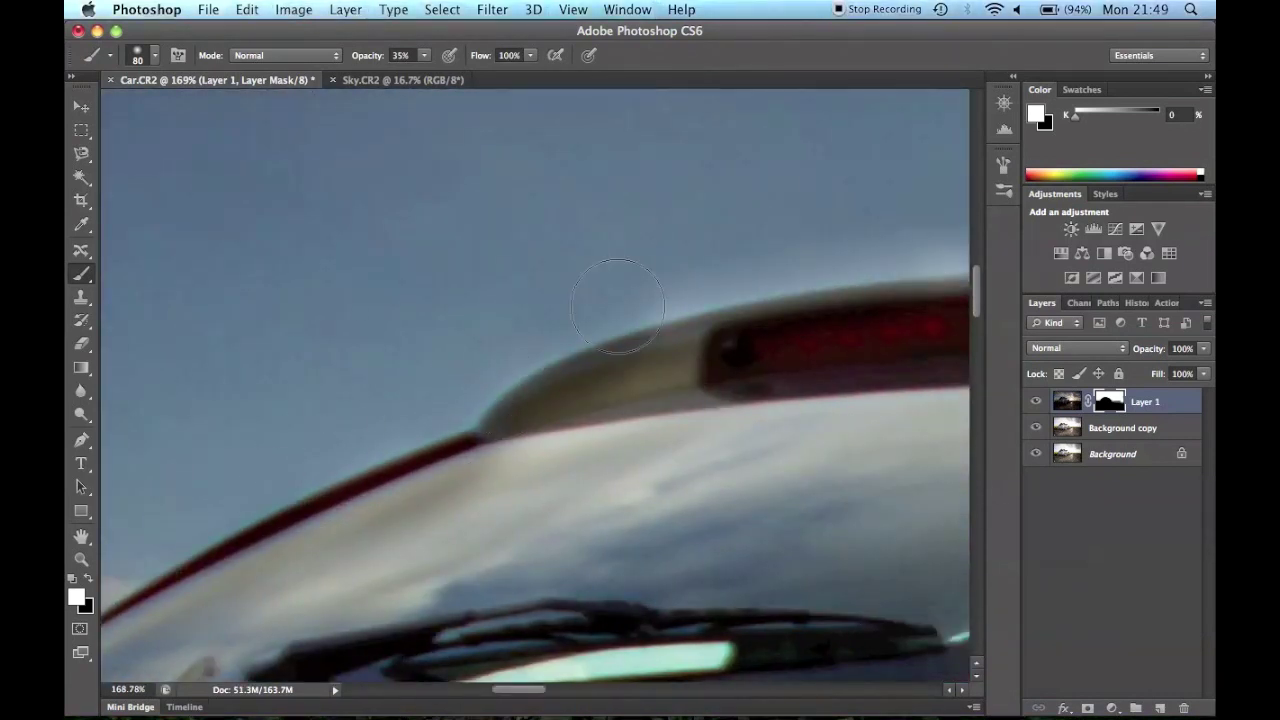
{"action": "scroll", "coordinate": [771, 286], "scroll_direction": "right", "scroll_amount": 10}
{"action": "scroll", "coordinate": [620, 250], "scroll_direction": "right", "scroll_amount": 8}
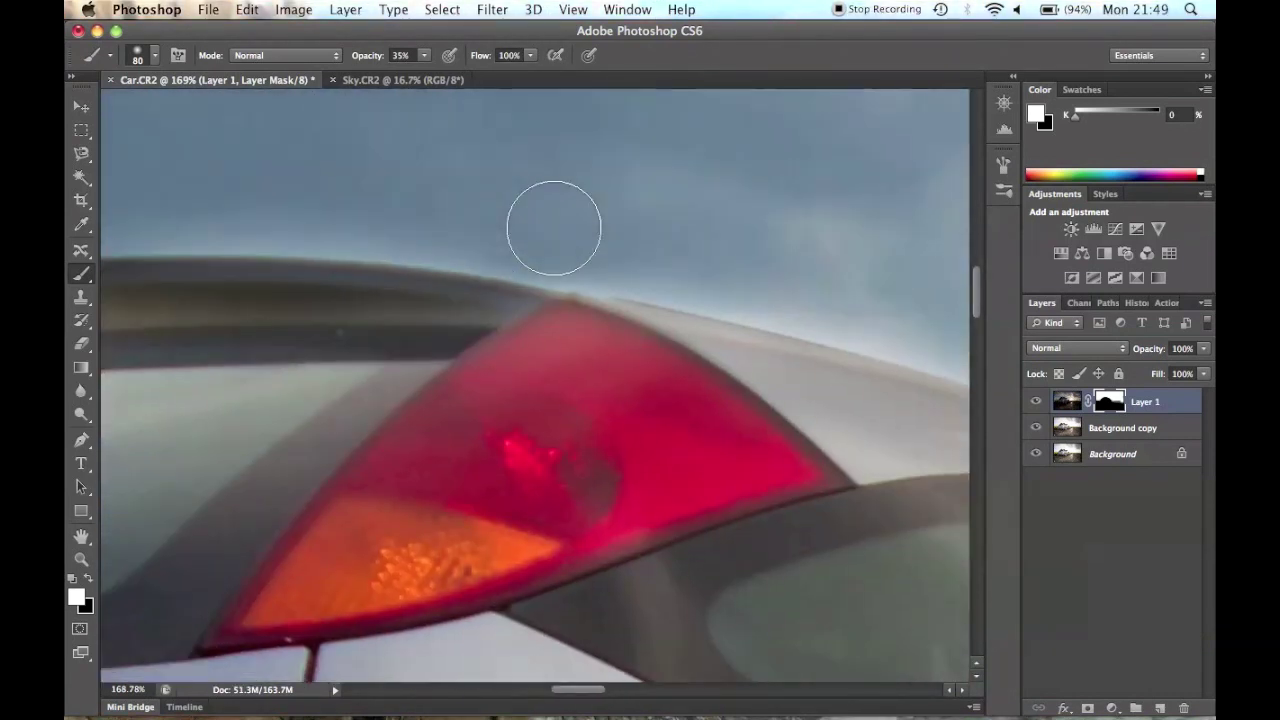
{"action": "scroll", "coordinate": [902, 352], "scroll_direction": "right", "scroll_amount": 5}
Paint black on the mask along the roof between the antenna and tail light, and reduce the brush to 45 px
{"action": "key", "text": "x"}
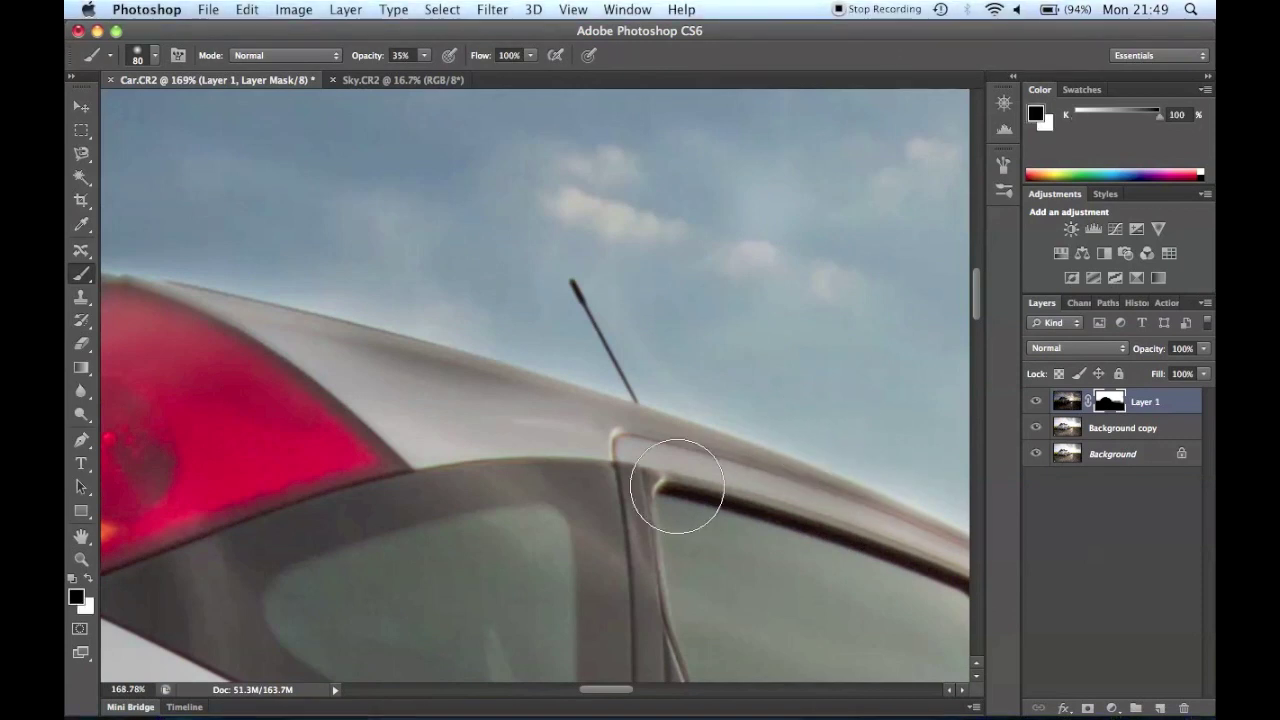
{"action": "left_click_drag", "start_coordinate": [589, 427], "coordinate": [262, 339]}
{"action": "left_click", "coordinate": [776, 277]}
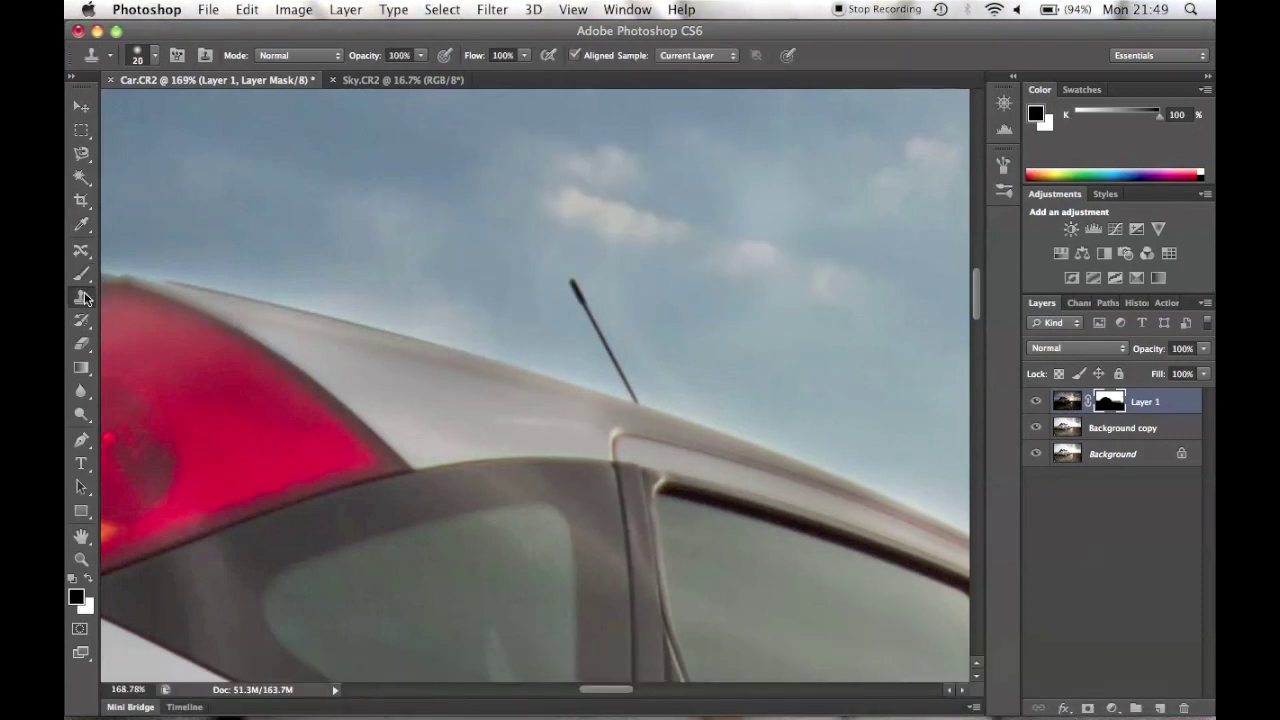
{"action": "scroll", "coordinate": [660, 446], "scroll_direction": "down", "scroll_amount": 5}
{"action": "scroll", "coordinate": [660, 446], "scroll_direction": "left", "scroll_amount": 5}
{"action": "key", "text": "super"}
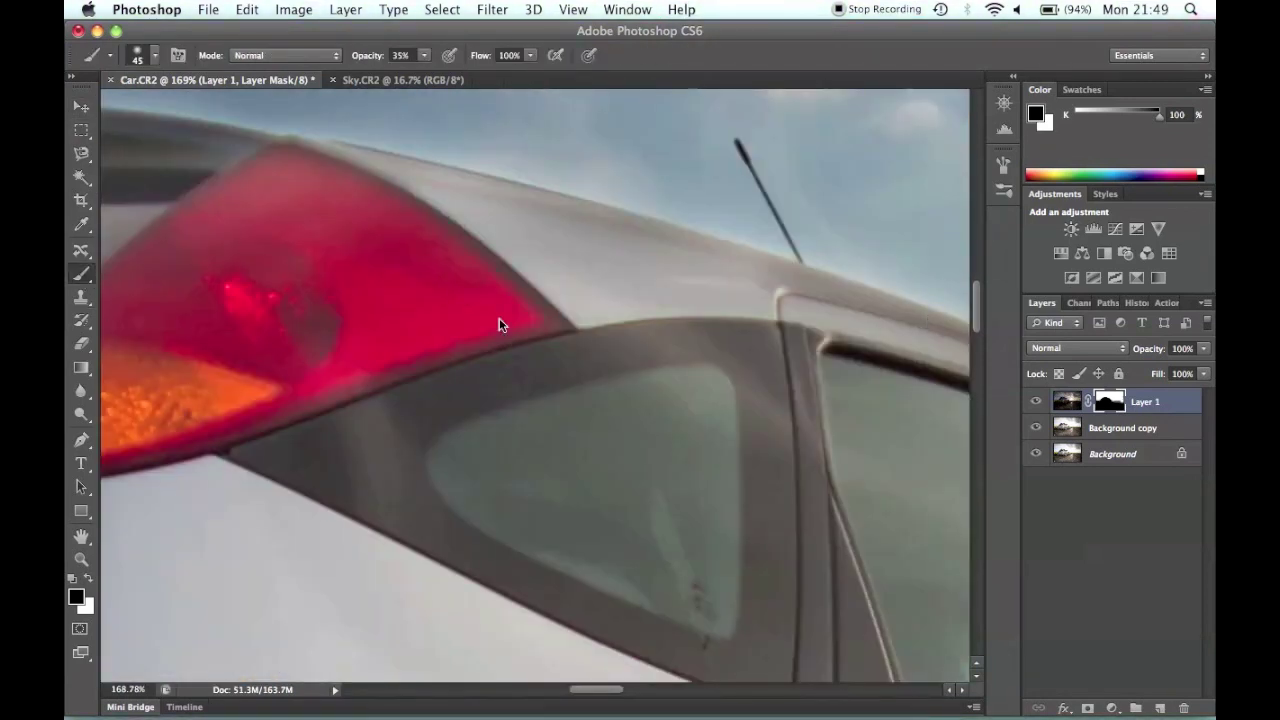
Cancel the Office 2011 update installer and return to the Brush tool over the side windows
{"action": "left_click", "coordinate": [82, 297]}
{"action": "left_click", "coordinate": [875, 706]}
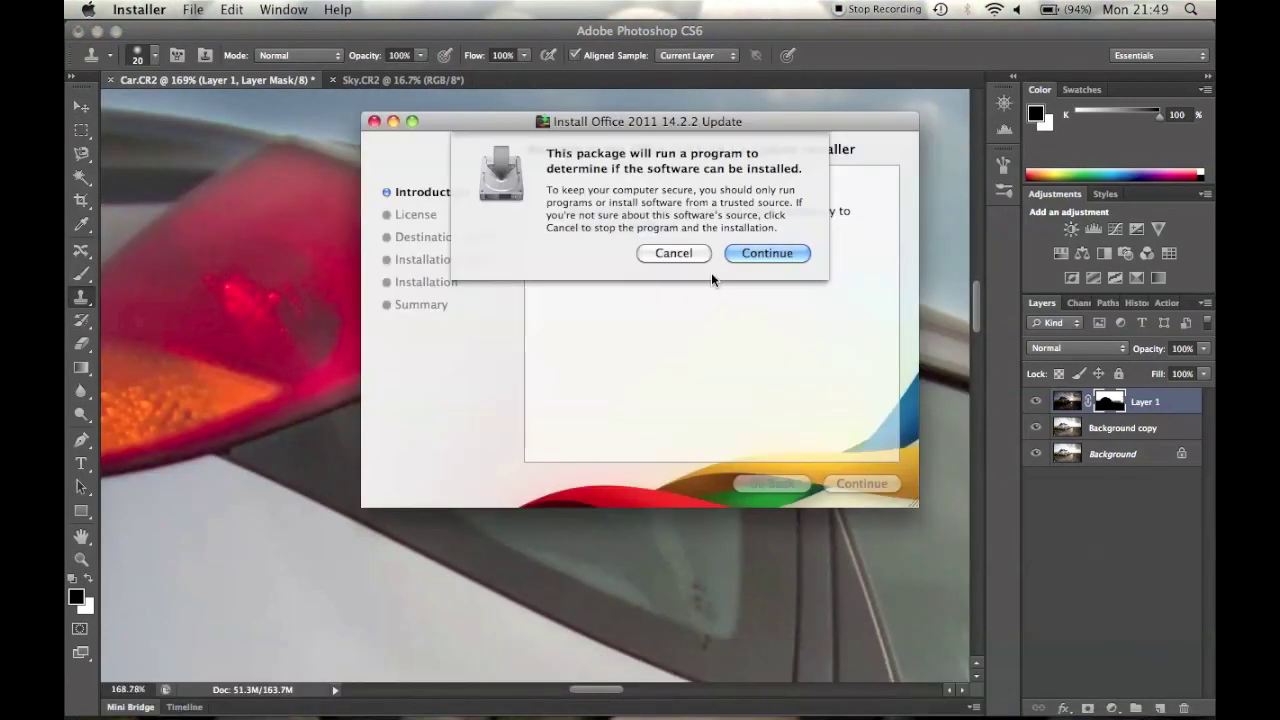
{"action": "left_click", "coordinate": [692, 253]}
{"action": "scroll", "coordinate": [531, 316], "scroll_direction": "right", "scroll_amount": 5}
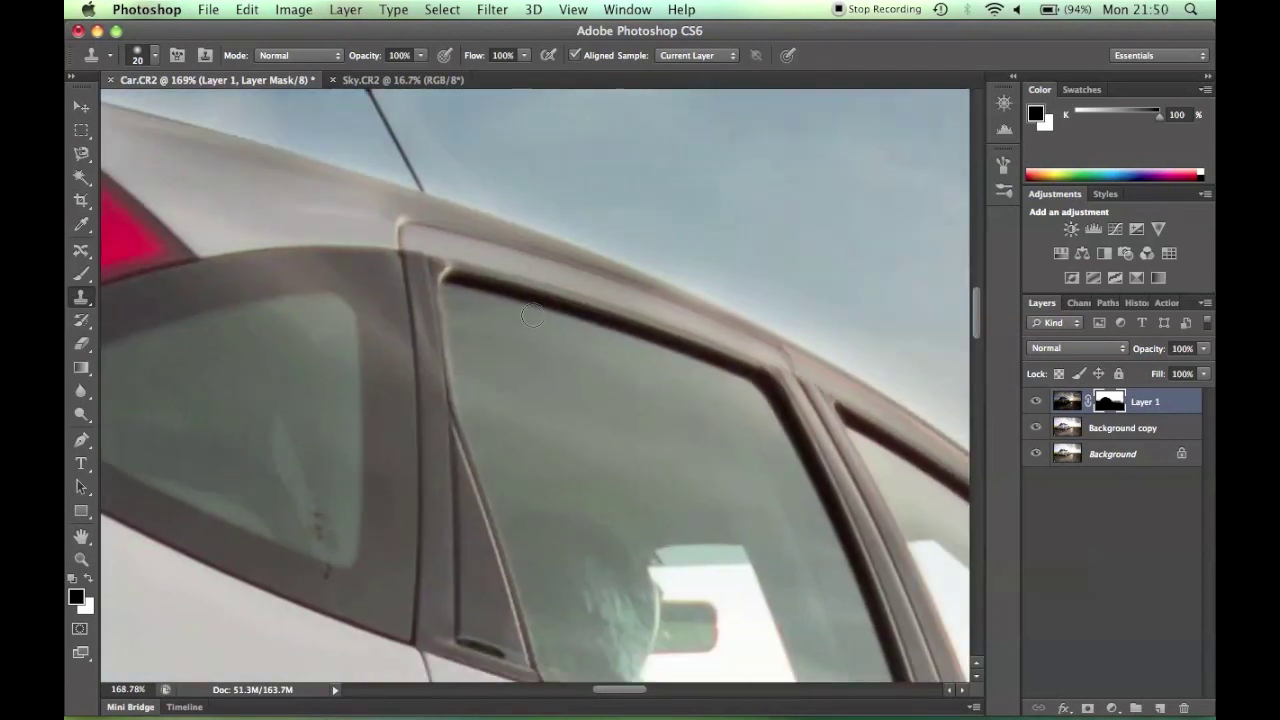
{"action": "key", "text": "b"}
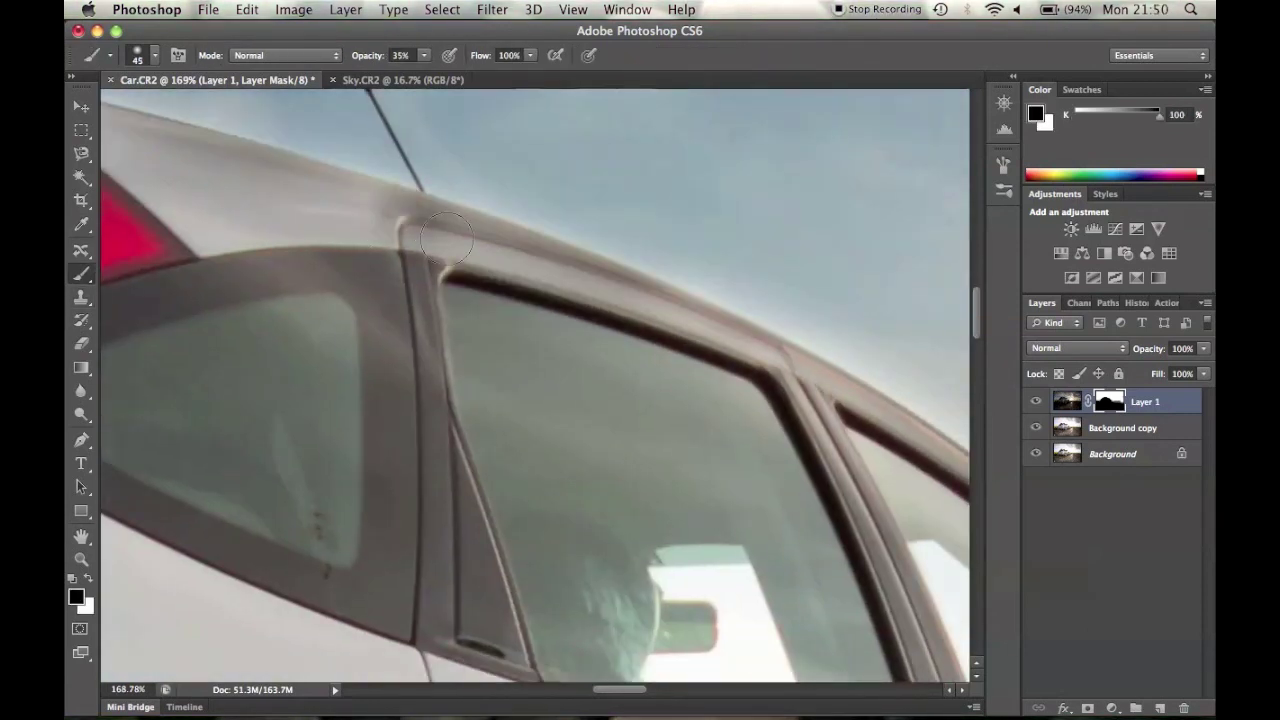
Paint black on the layer mask at 35% opacity along the rear spoiler between the tail light and the brake light
{"action": "scroll", "coordinate": [230, 145], "scroll_direction": "left", "scroll_amount": 4}
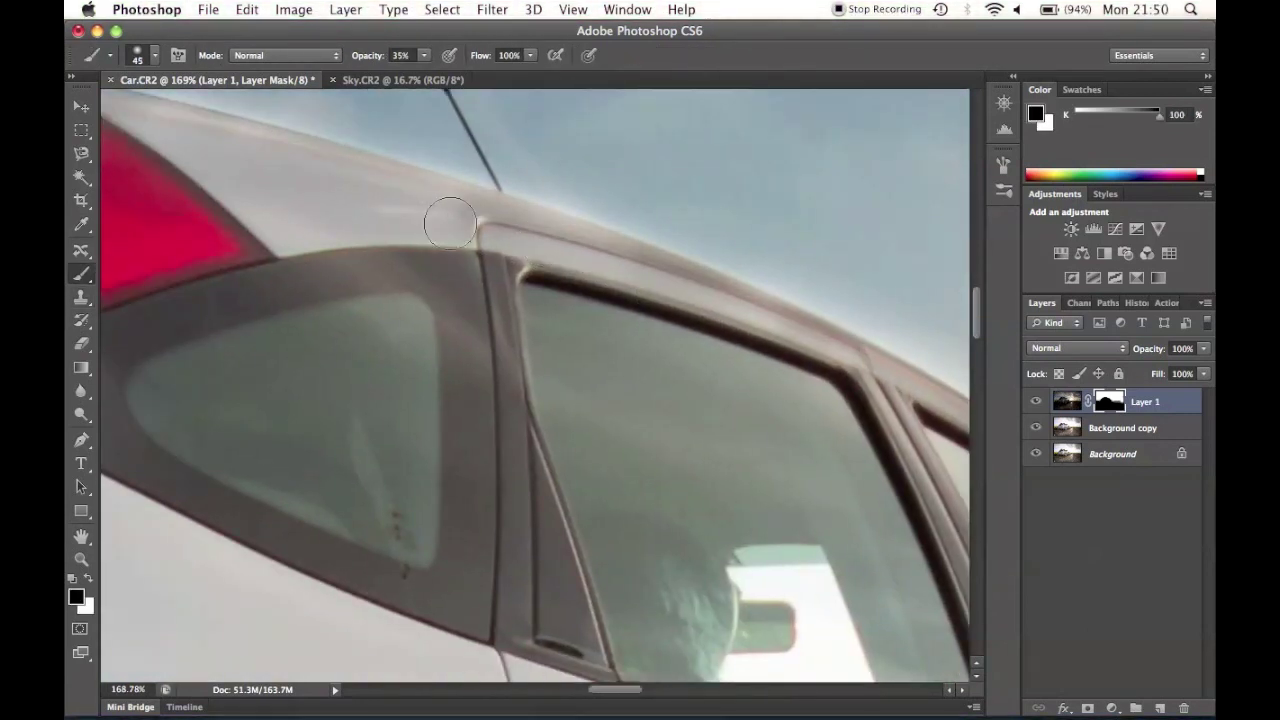
{"action": "scroll", "coordinate": [786, 320], "scroll_direction": "left", "scroll_amount": 15}
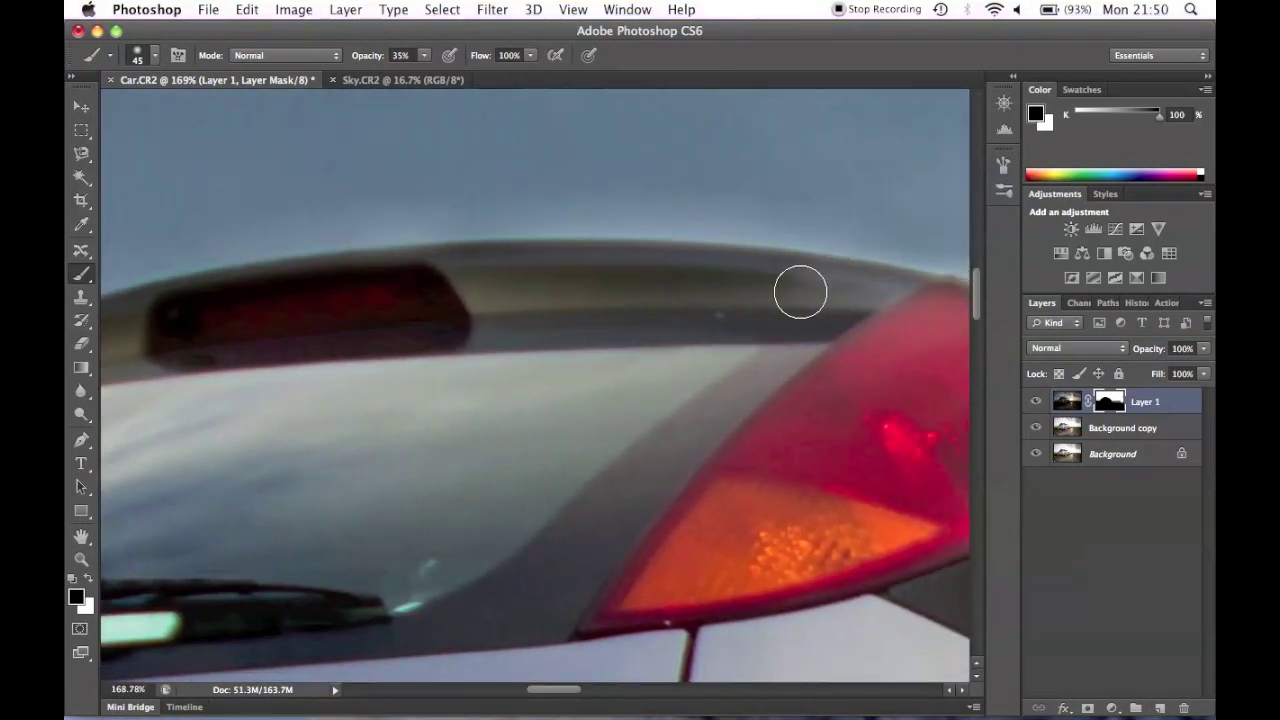
{"action": "mouse_move", "coordinate": [800, 292]}
{"action": "left_mouse_down"}
{"action": "mouse_move", "coordinate": [583, 294]}
{"action": "mouse_move", "coordinate": [590, 286]}
{"action": "left_mouse_up"}
{"action": "key", "text": "x"}
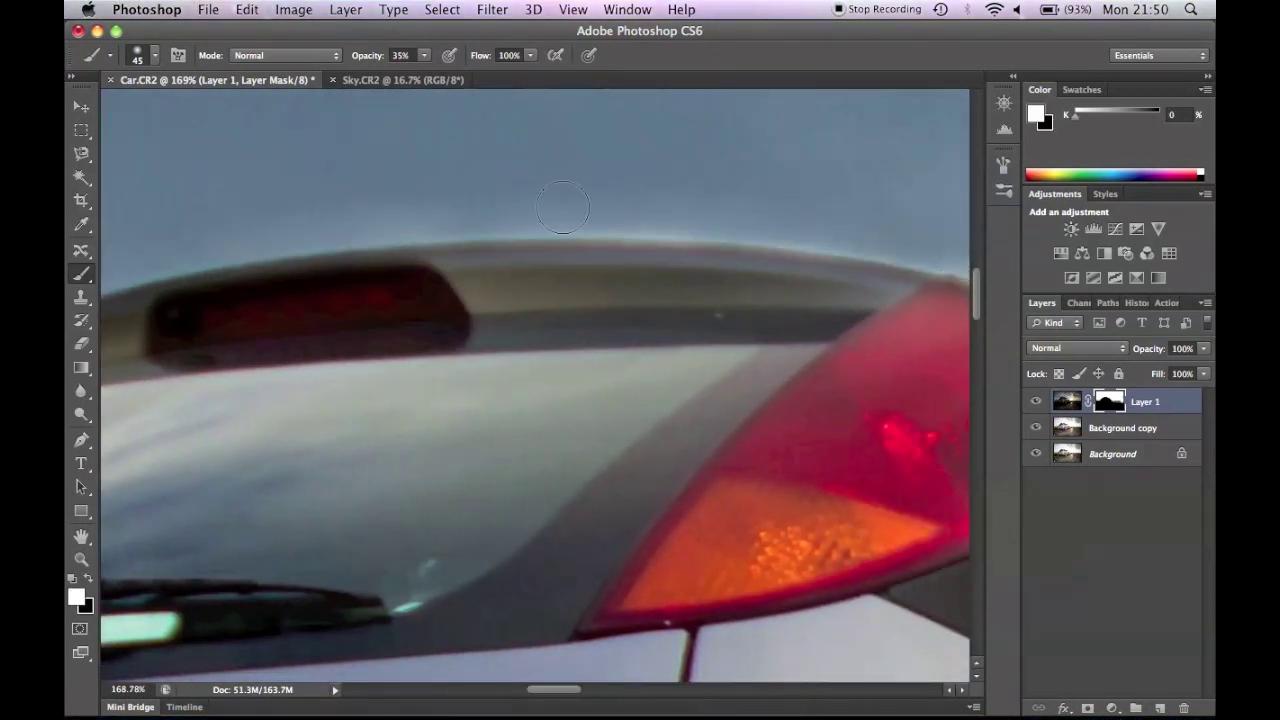
{"action": "scroll", "coordinate": [622, 205], "scroll_direction": "left", "scroll_amount": 10}
{"action": "key", "text": "x"}
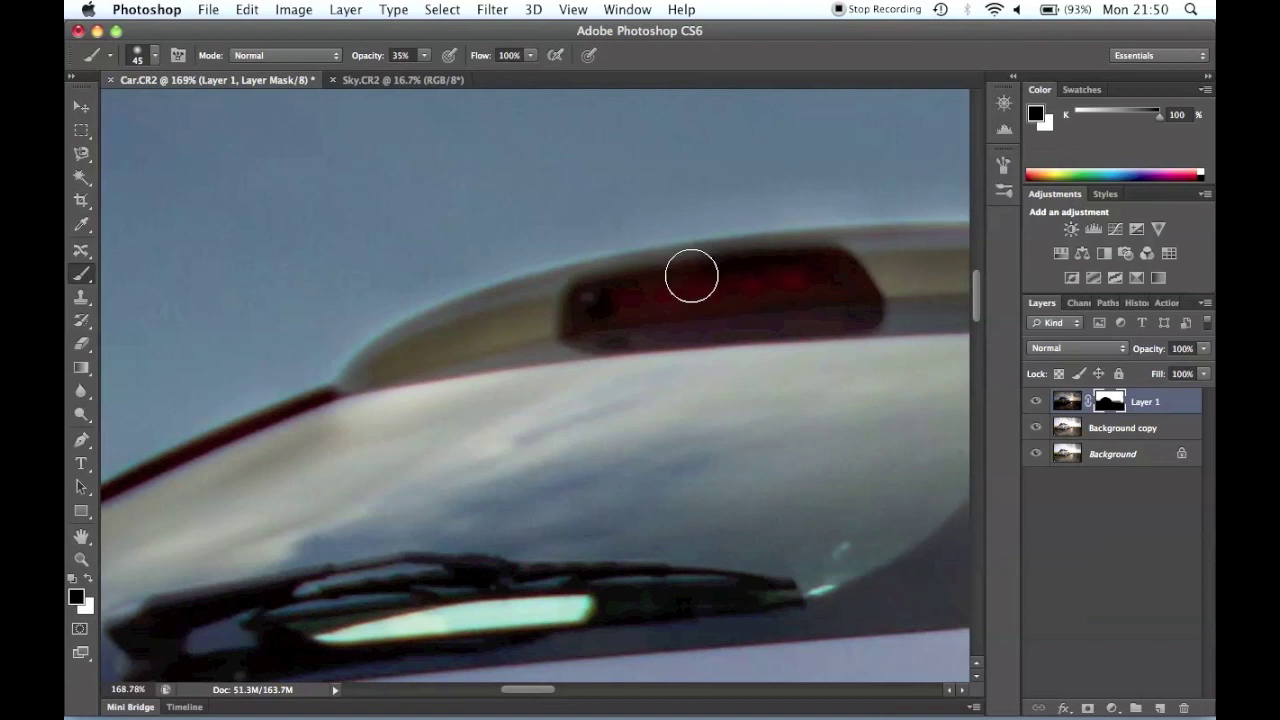
Examine the mask edge around the rear window, the tailgate corner by the number plate and the tail light
{"action": "scroll", "coordinate": [670, 285], "scroll_direction": "left", "scroll_amount": 3}
{"action": "scroll", "coordinate": [700, 280], "scroll_direction": "down", "scroll_amount": 10}
{"action": "key", "text": "x"}
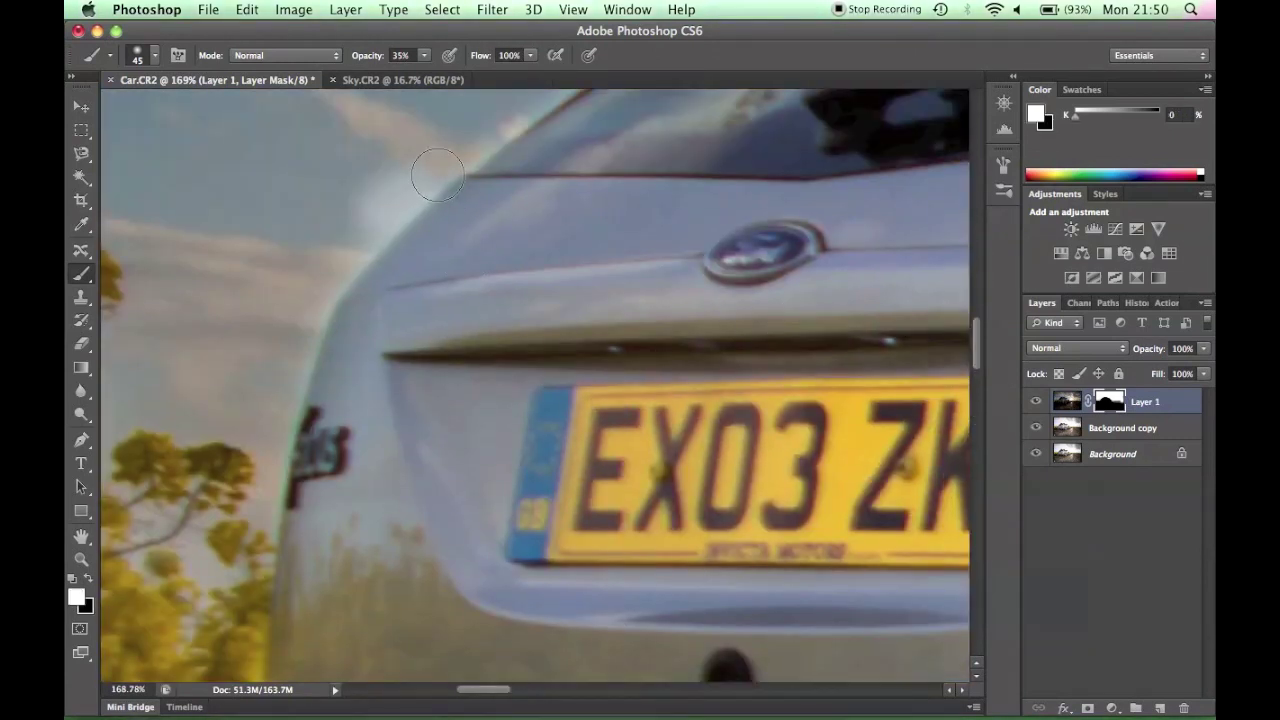
{"action": "scroll", "coordinate": [560, 180], "scroll_direction": "right", "scroll_amount": 6}
{"action": "scroll", "coordinate": [560, 180], "scroll_direction": "up", "scroll_amount": 8}
{"action": "scroll", "coordinate": [688, 183], "scroll_direction": "up", "scroll_amount": 4}
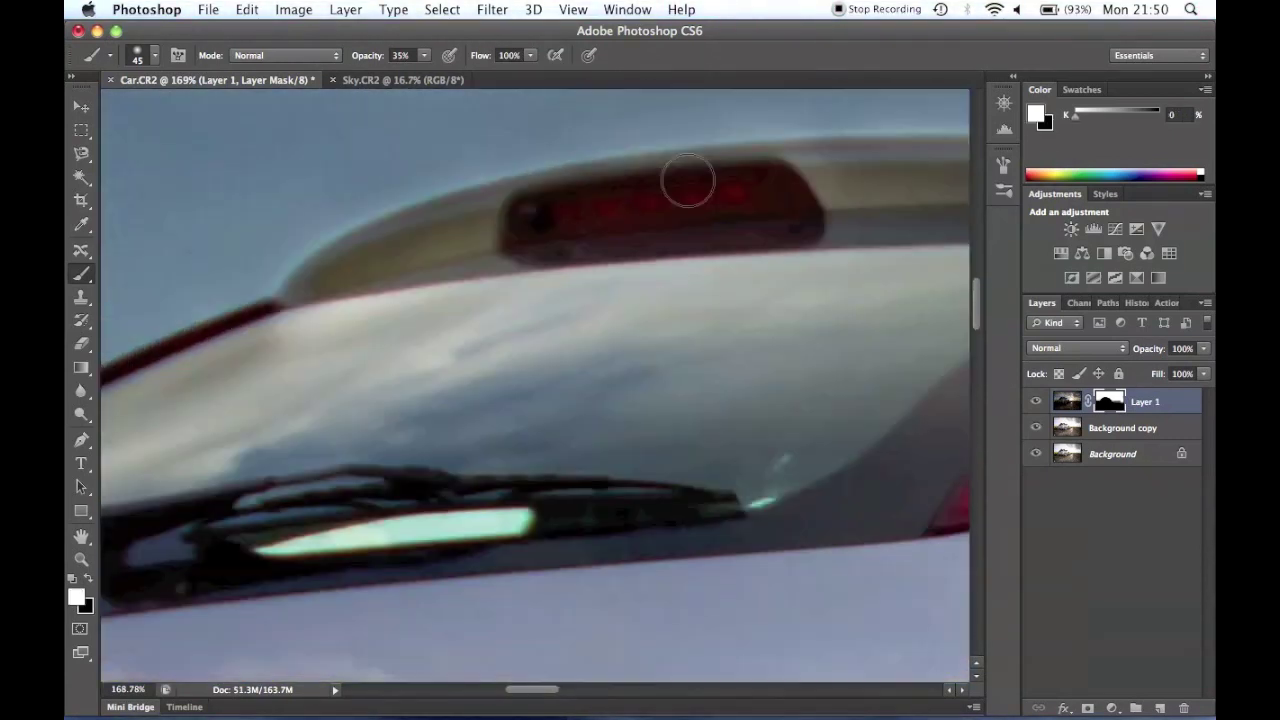
{"action": "scroll", "coordinate": [297, 249], "scroll_direction": "right", "scroll_amount": 10}
{"action": "scroll", "coordinate": [295, 288], "scroll_direction": "down", "scroll_amount": 10}
{"action": "scroll", "coordinate": [239, 375], "scroll_direction": "up", "scroll_amount": 8}
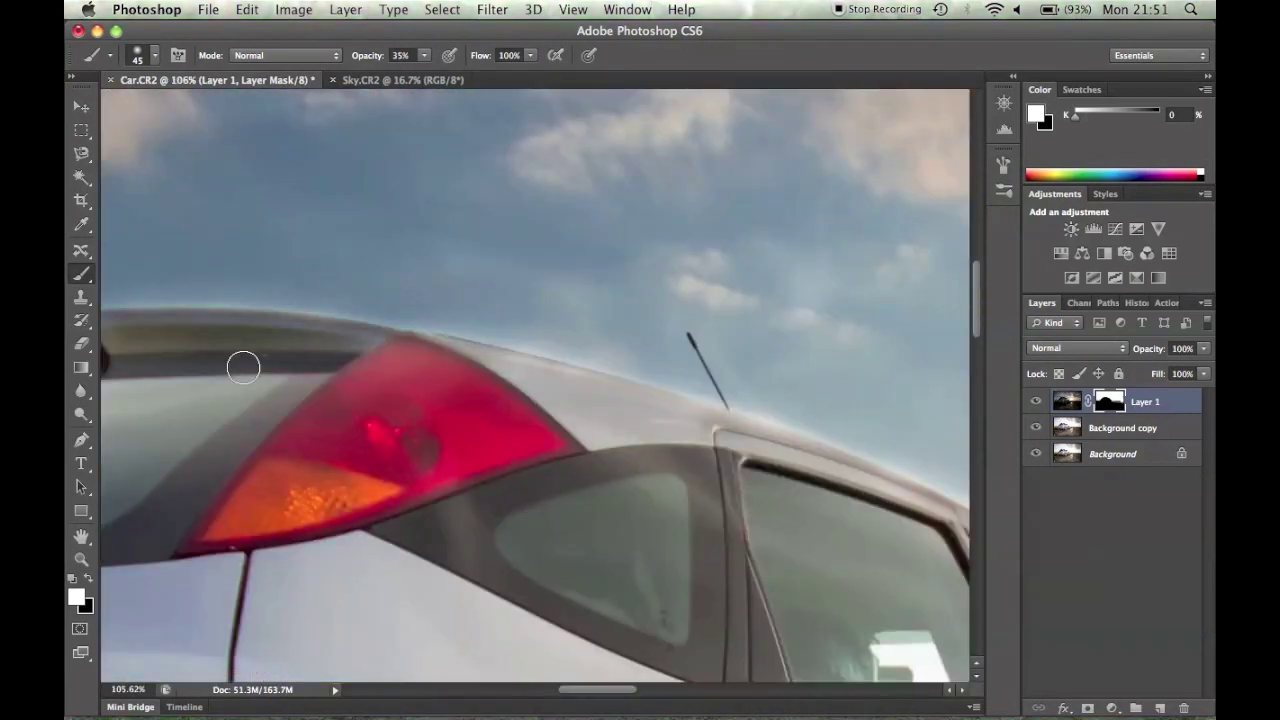
Raise the brush opacity to 56% and paint black on the mask over the rear spoiler, from the tail light past the brake light
{"action": "scroll", "coordinate": [238, 375], "scroll_direction": "left", "scroll_amount": 3}
{"action": "left_click_drag", "start_coordinate": [425, 57], "coordinate": [446, 72]}
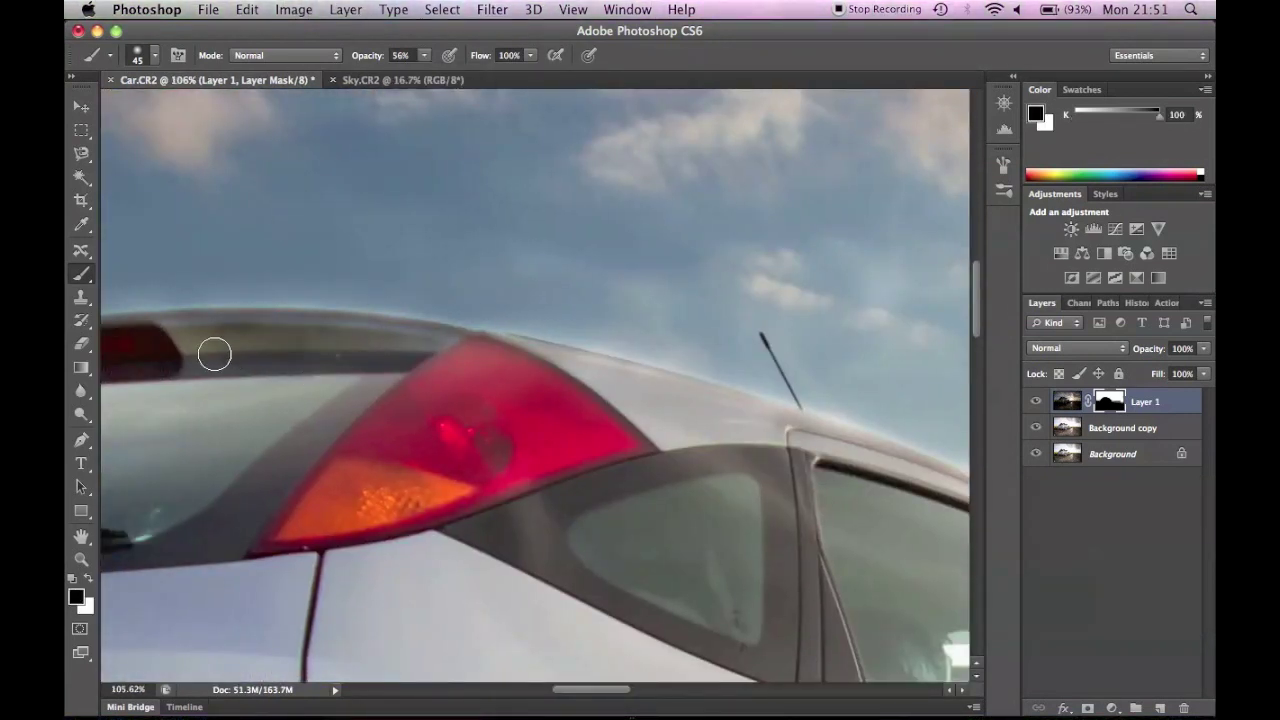
{"action": "scroll", "coordinate": [263, 349], "scroll_direction": "left", "scroll_amount": 10}
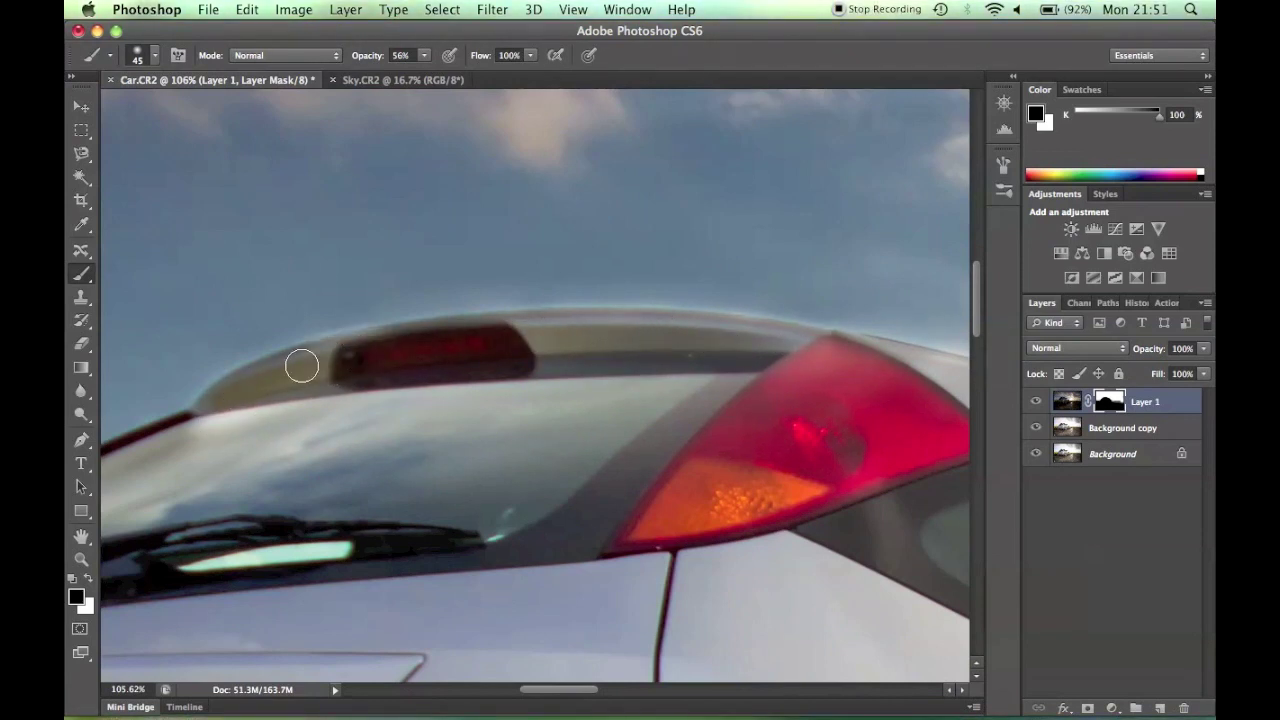
{"action": "scroll", "coordinate": [950, 382], "scroll_direction": "left", "scroll_amount": 10}
{"action": "scroll", "coordinate": [743, 374], "scroll_direction": "right", "scroll_amount": 10}
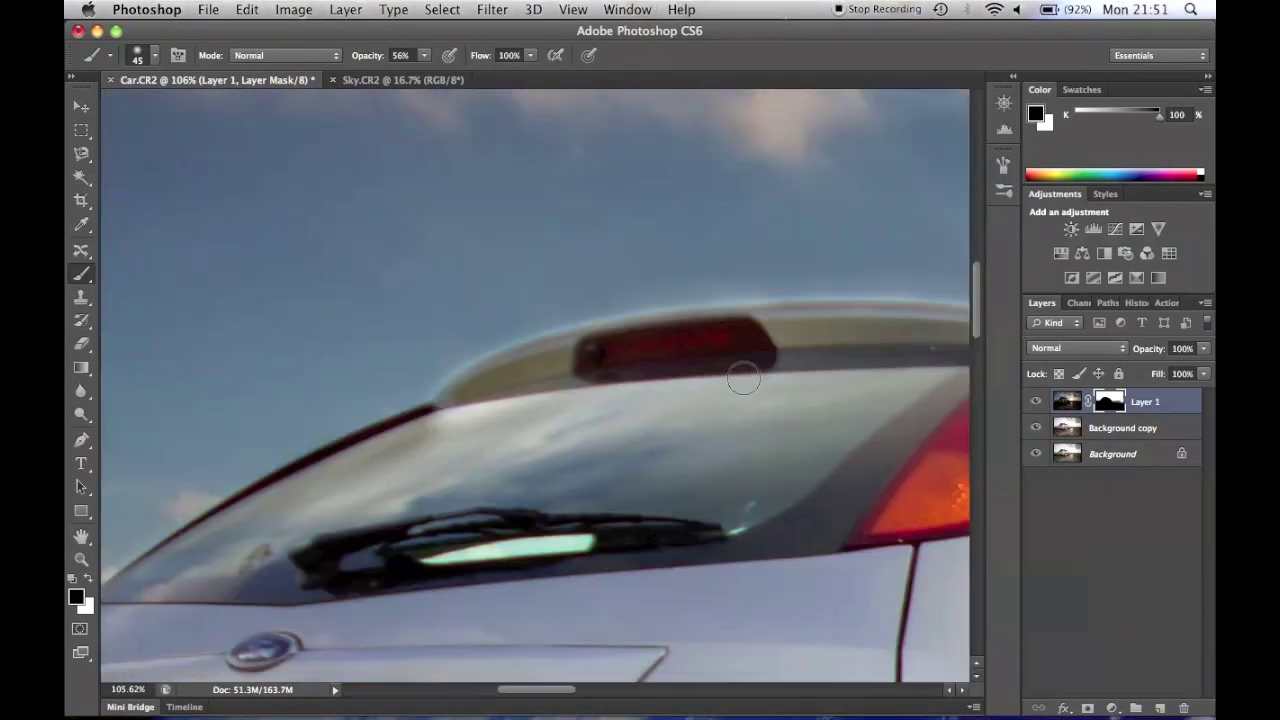
Reduce the brush to 20 px and refine the spoiler's upper edge on the mask with white and black paint
{"action": "scroll", "coordinate": [847, 411], "scroll_direction": "up", "scroll_amount": 5}
{"action": "scroll", "coordinate": [847, 411], "scroll_direction": "up", "scroll_amount": 3}
{"action": "scroll", "coordinate": [847, 411], "scroll_direction": "right", "scroll_amount": 10}
{"action": "key", "text": "bracketleft"}
{"action": "key", "text": "bracketleft"}
{"action": "key", "text": "bracketleft"}
{"action": "key", "text": "bracketleft"}
{"action": "key", "text": "bracketleft"}
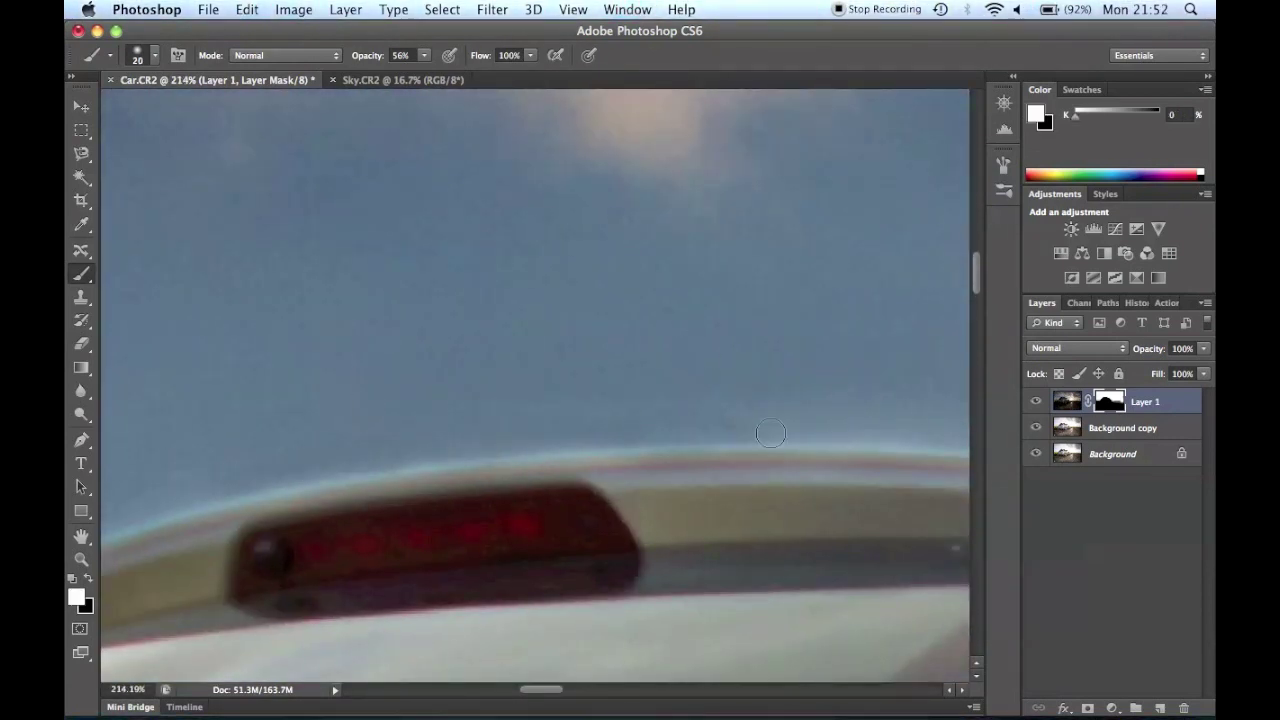
{"action": "scroll", "coordinate": [560, 437], "scroll_direction": "right", "scroll_amount": 5}
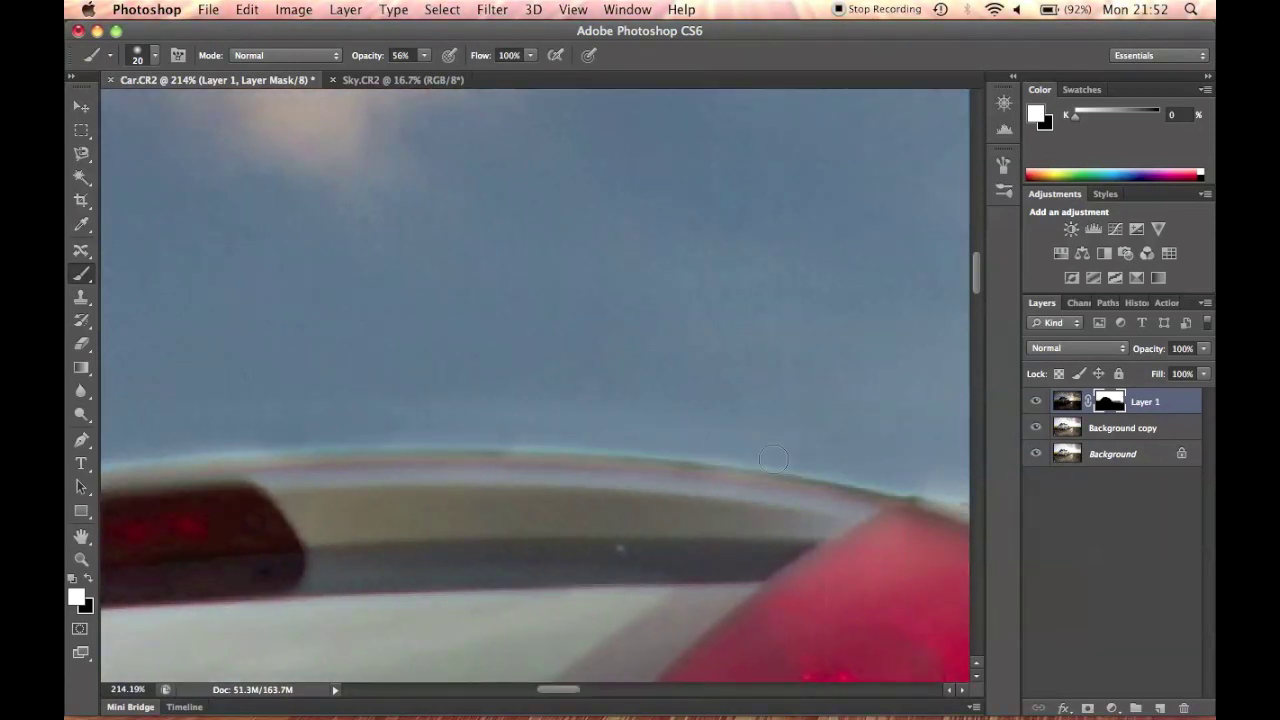
{"action": "key", "text": "x"}
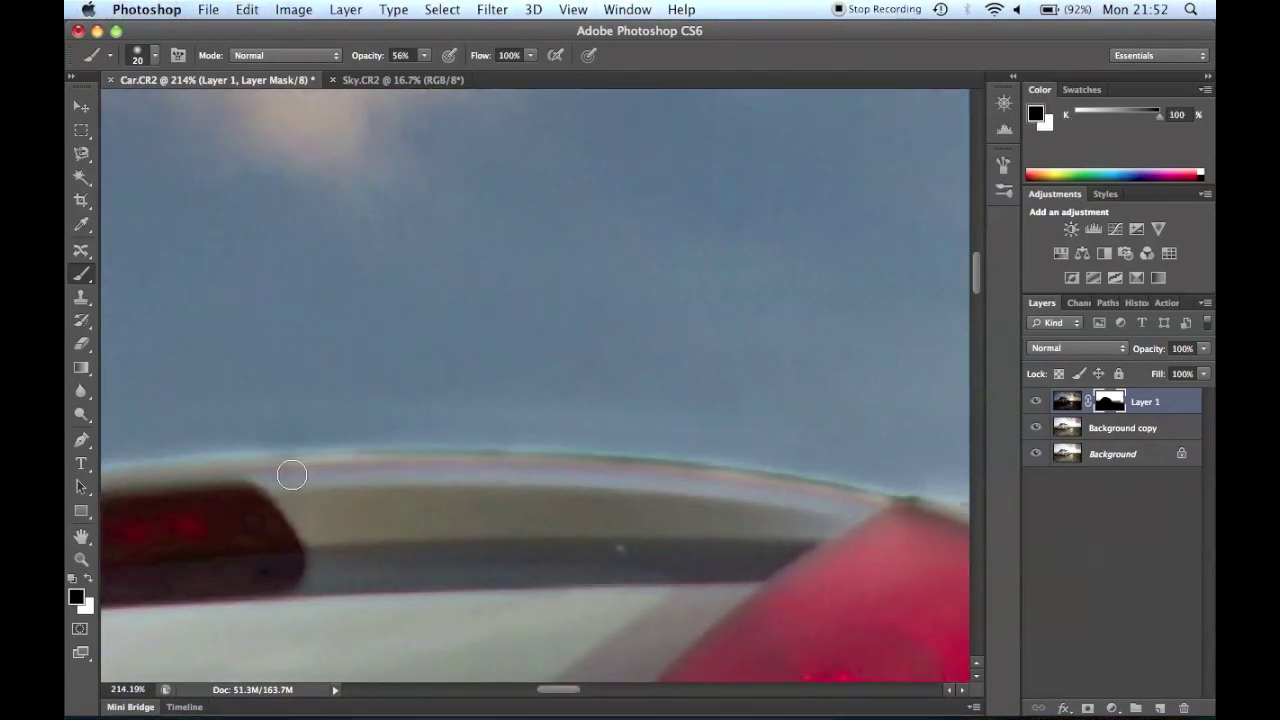
Set the brush to 100 px and 17% opacity and paint white on the mask along the halo above the spoiler
{"action": "scroll", "coordinate": [232, 477], "scroll_direction": "down", "scroll_amount": 10}
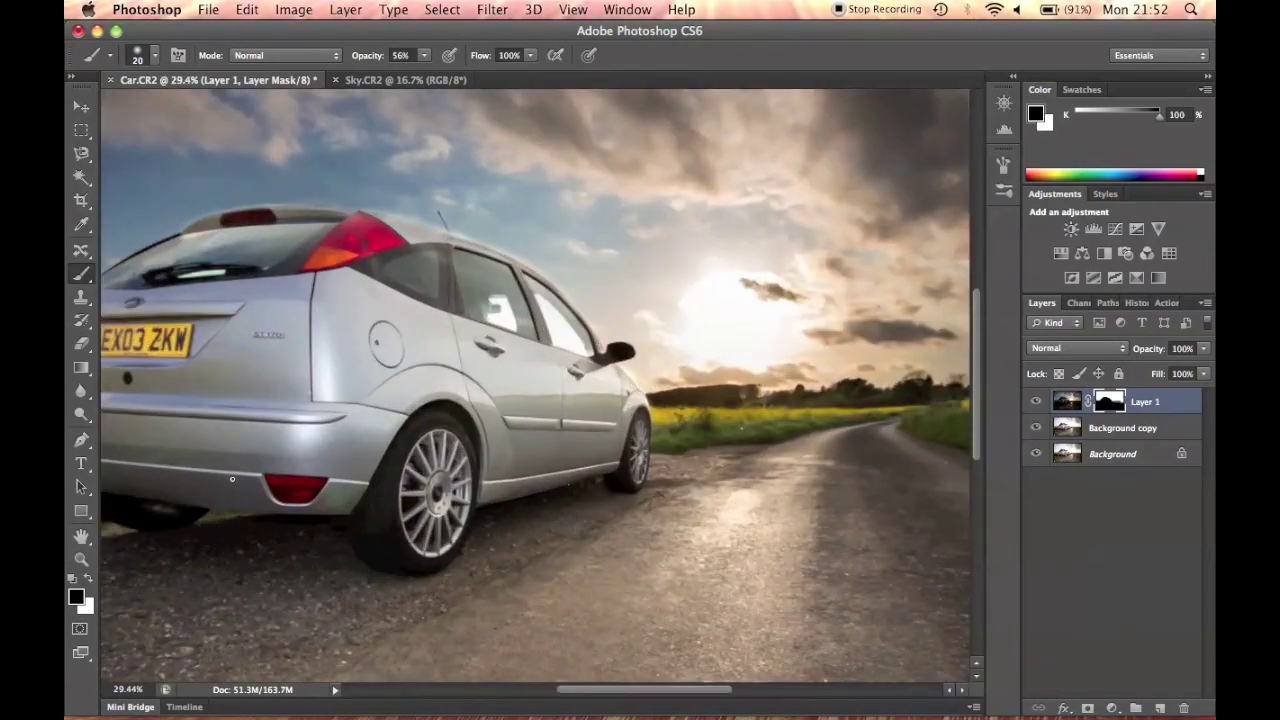
{"action": "scroll", "coordinate": [232, 477], "scroll_direction": "up", "scroll_amount": 5}
{"action": "left_click_drag", "start_coordinate": [429, 80], "coordinate": [393, 78]}
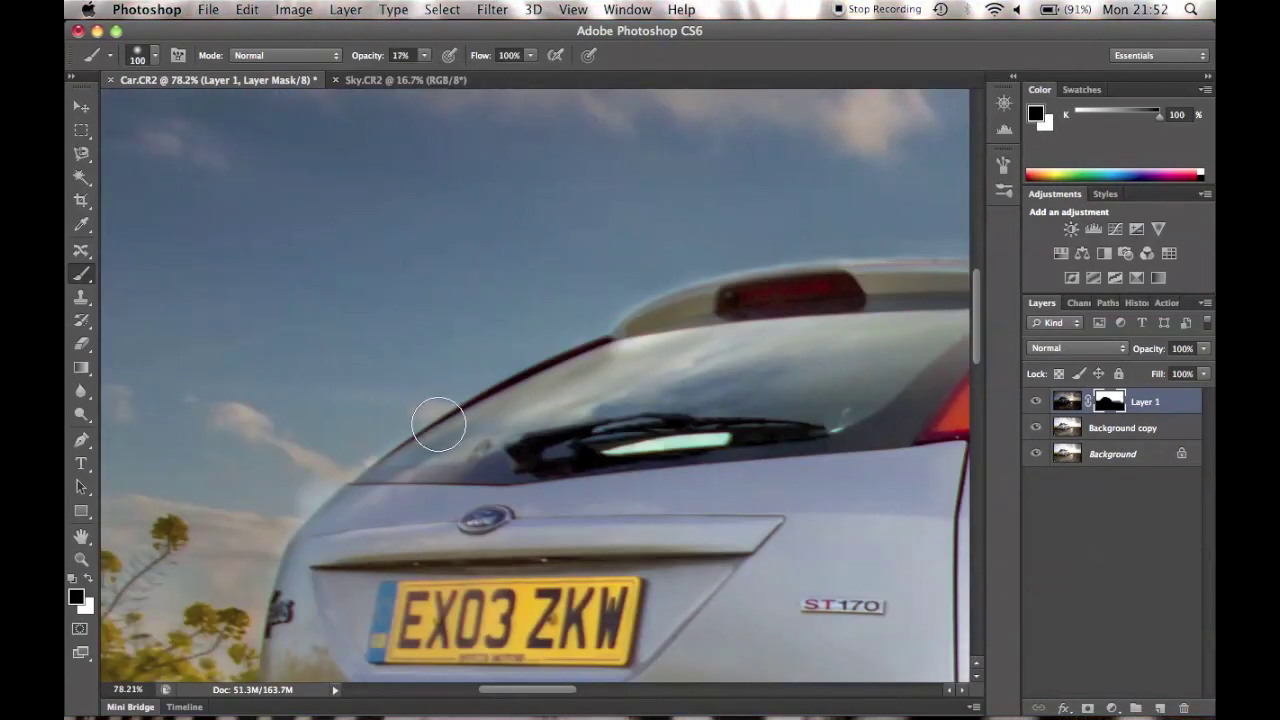
{"action": "key", "text": "x"}
{"action": "scroll", "coordinate": [931, 253], "scroll_direction": "right", "scroll_amount": 5}
{"action": "mouse_move", "coordinate": [667, 289]}
{"action": "left_mouse_down"}
{"action": "mouse_move", "coordinate": [695, 263]}
{"action": "mouse_move", "coordinate": [553, 251]}
{"action": "left_mouse_up"}
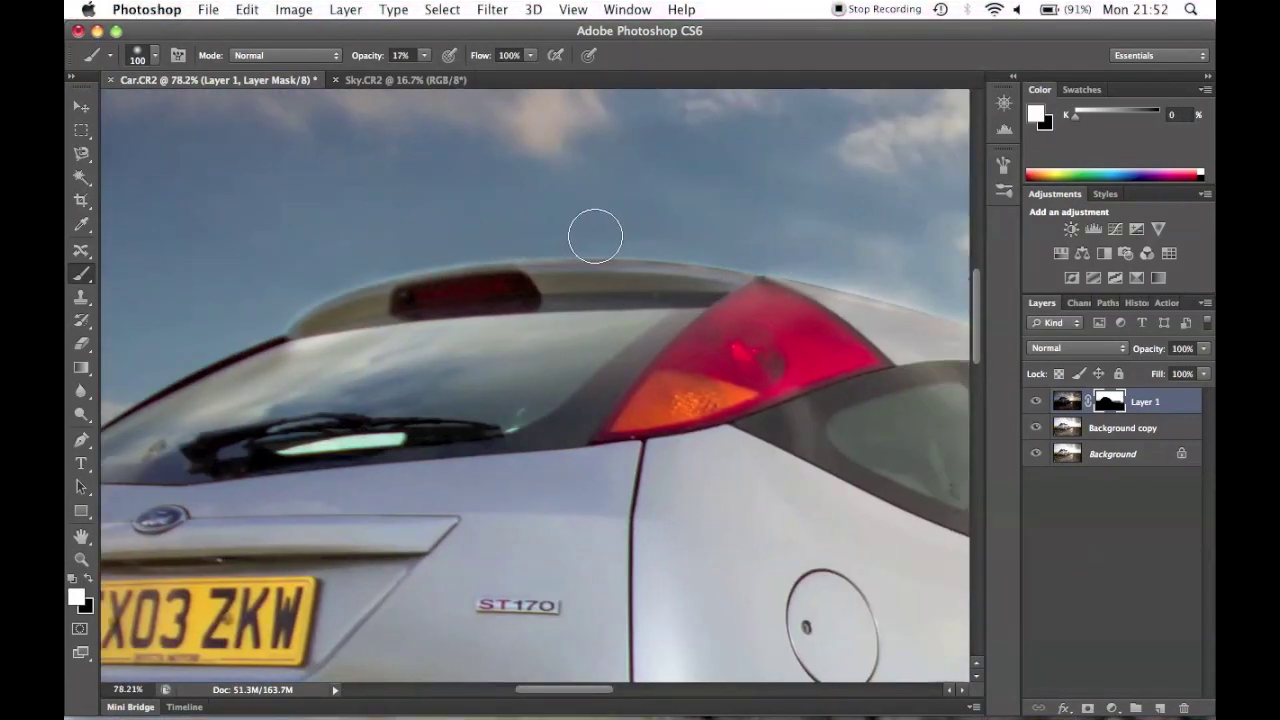
Examine the blend along the roofline, side windows and rear wheel, and check the whole photo
{"action": "scroll", "coordinate": [591, 237], "scroll_direction": "up", "scroll_amount": 3}
{"action": "scroll", "coordinate": [745, 162], "scroll_direction": "right", "scroll_amount": 3}
{"action": "scroll", "coordinate": [844, 202], "scroll_direction": "right", "scroll_amount": 8}
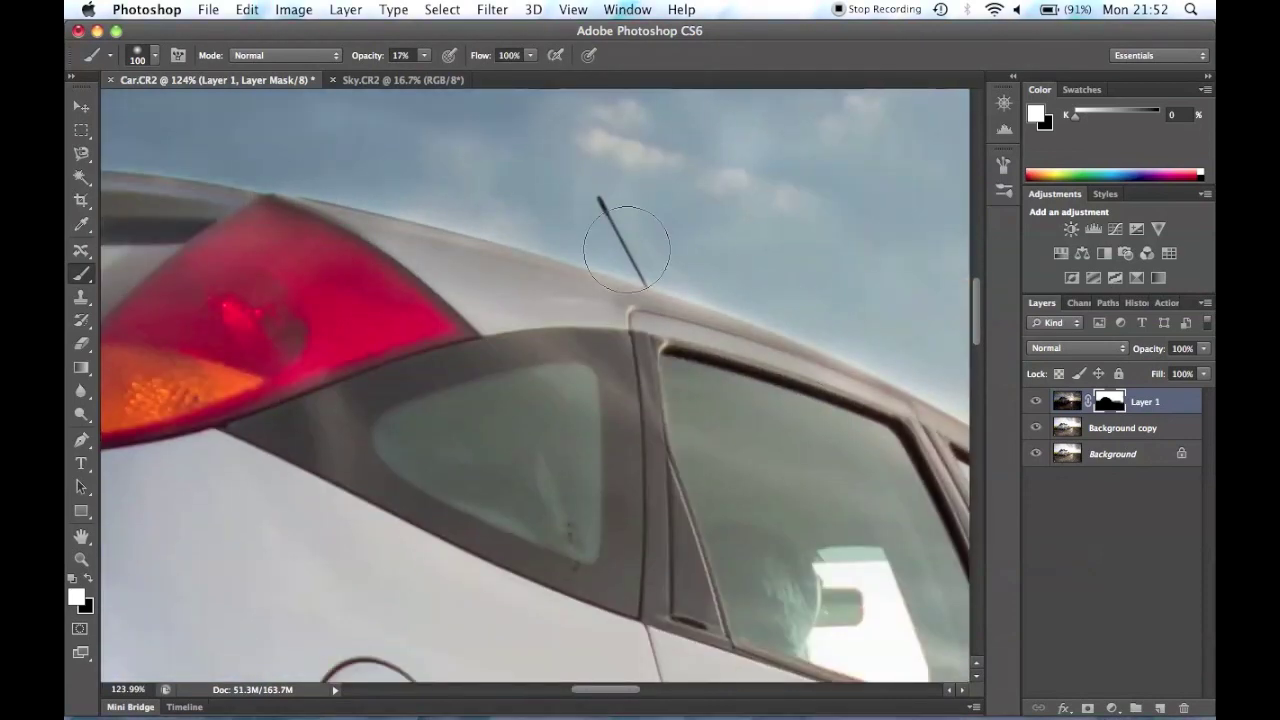
{"action": "scroll", "coordinate": [830, 340], "scroll_direction": "right", "scroll_amount": 4}
{"action": "scroll", "coordinate": [850, 390], "scroll_direction": "right", "scroll_amount": 4}
{"action": "scroll", "coordinate": [783, 330], "scroll_direction": "down", "scroll_amount": 6}
{"action": "scroll", "coordinate": [785, 286], "scroll_direction": "right", "scroll_amount": 5}
{"action": "scroll", "coordinate": [787, 296], "scroll_direction": "left", "scroll_amount": 9}
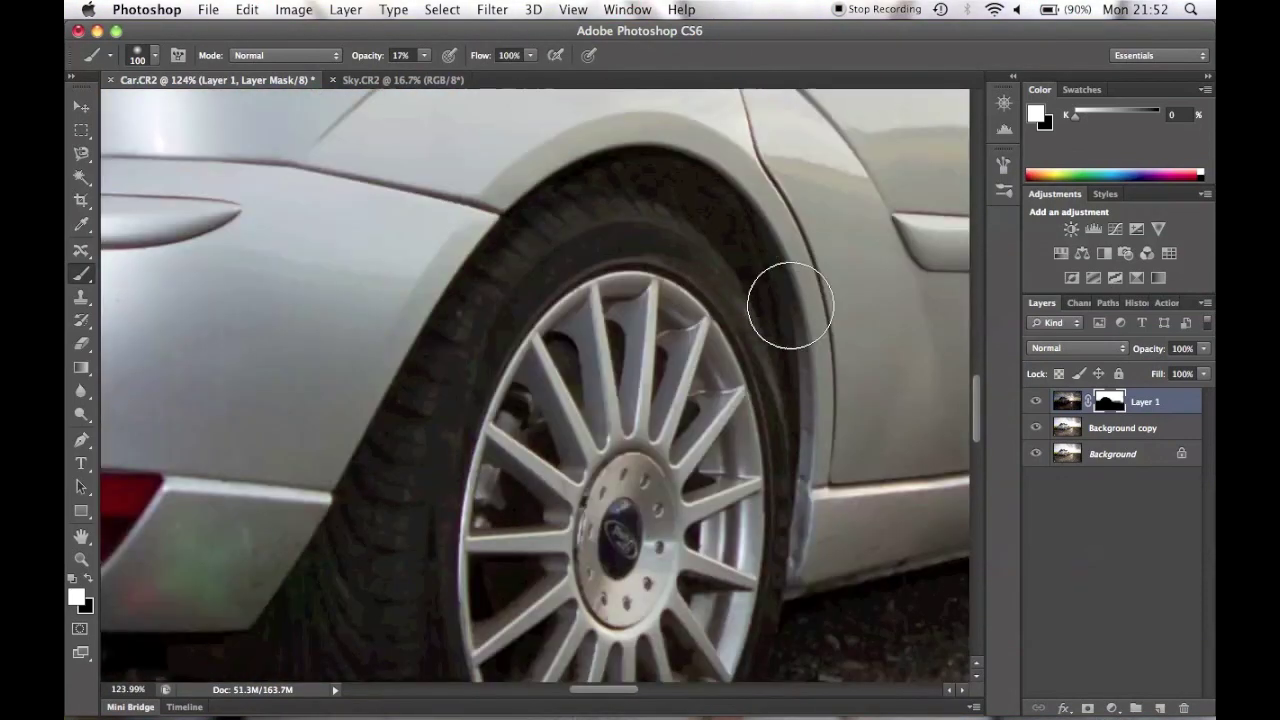
{"action": "scroll", "coordinate": [789, 306], "scroll_direction": "up", "scroll_amount": 9}
{"action": "scroll", "coordinate": [750, 270], "scroll_direction": "left", "scroll_amount": 10}
{"action": "key", "text": "super+0"}
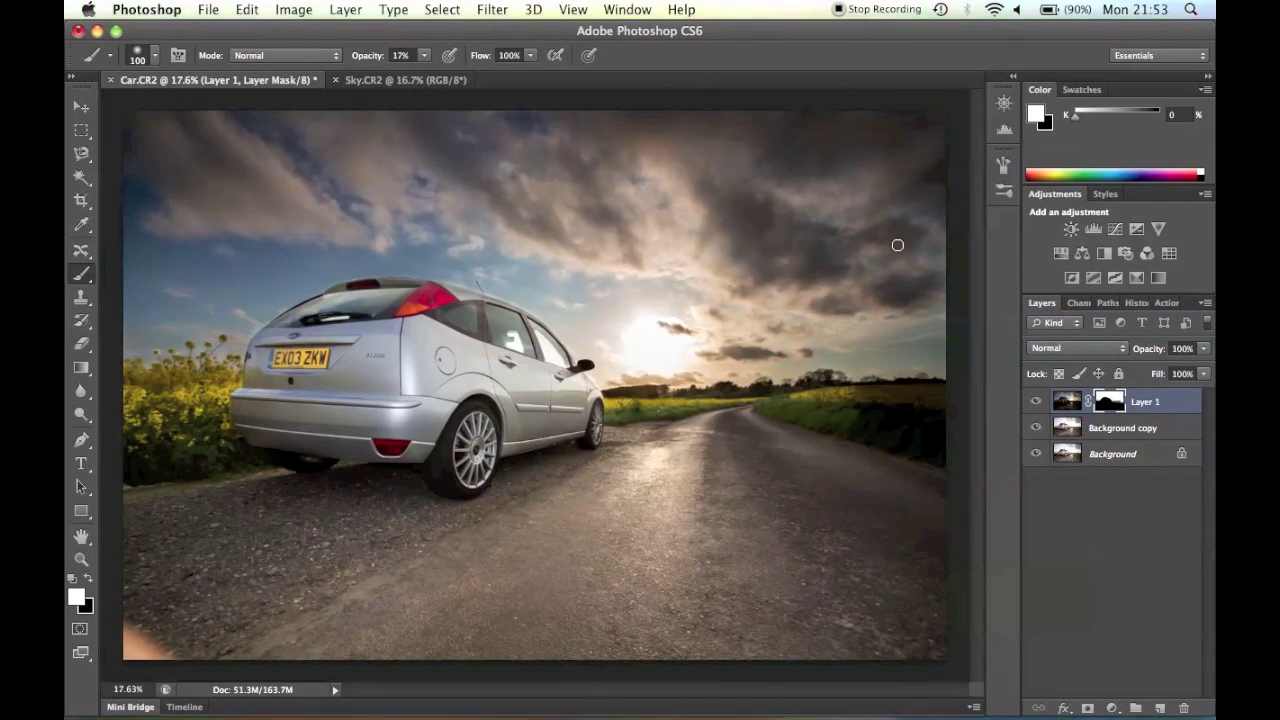
Add a Brightness/Contrast adjustment layer above Layer 1 with brightness 30 and contrast 22
{"action": "left_click", "coordinate": [1082, 497]}
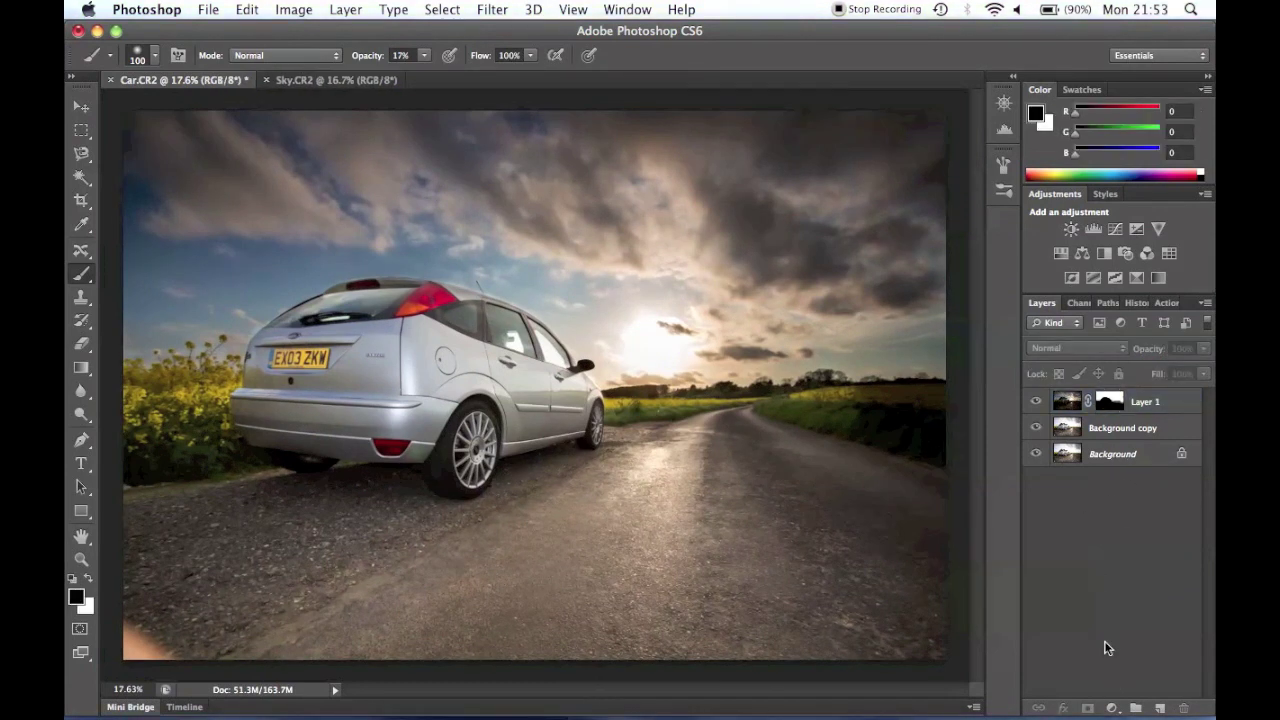
{"action": "left_click", "coordinate": [1111, 708]}
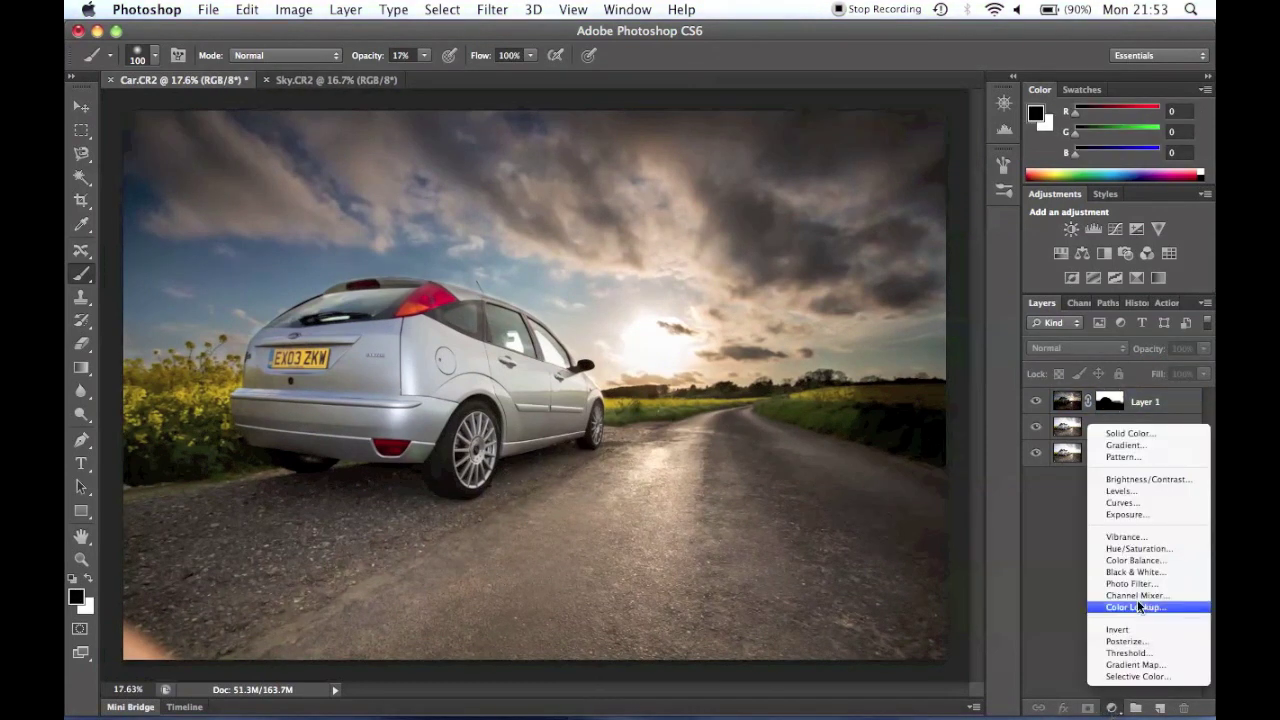
{"action": "left_click", "coordinate": [1150, 480]}
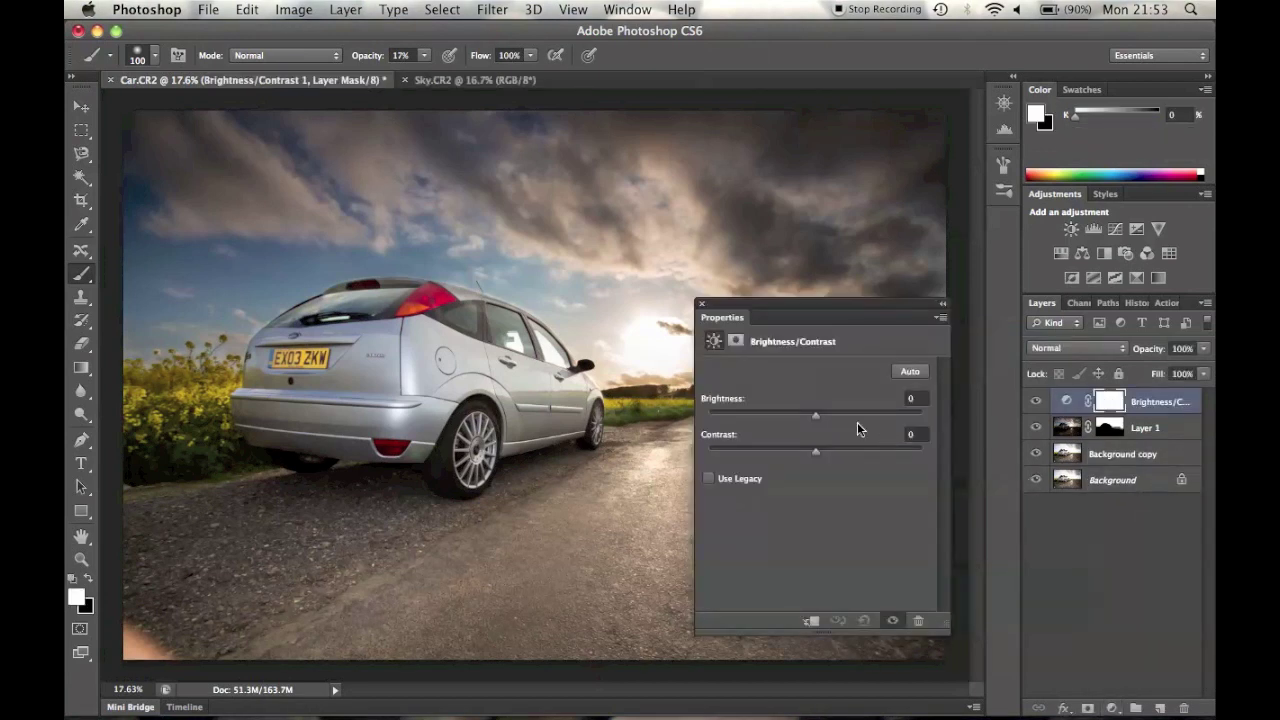
{"action": "left_click_drag", "start_coordinate": [816, 420], "coordinate": [853, 418]}
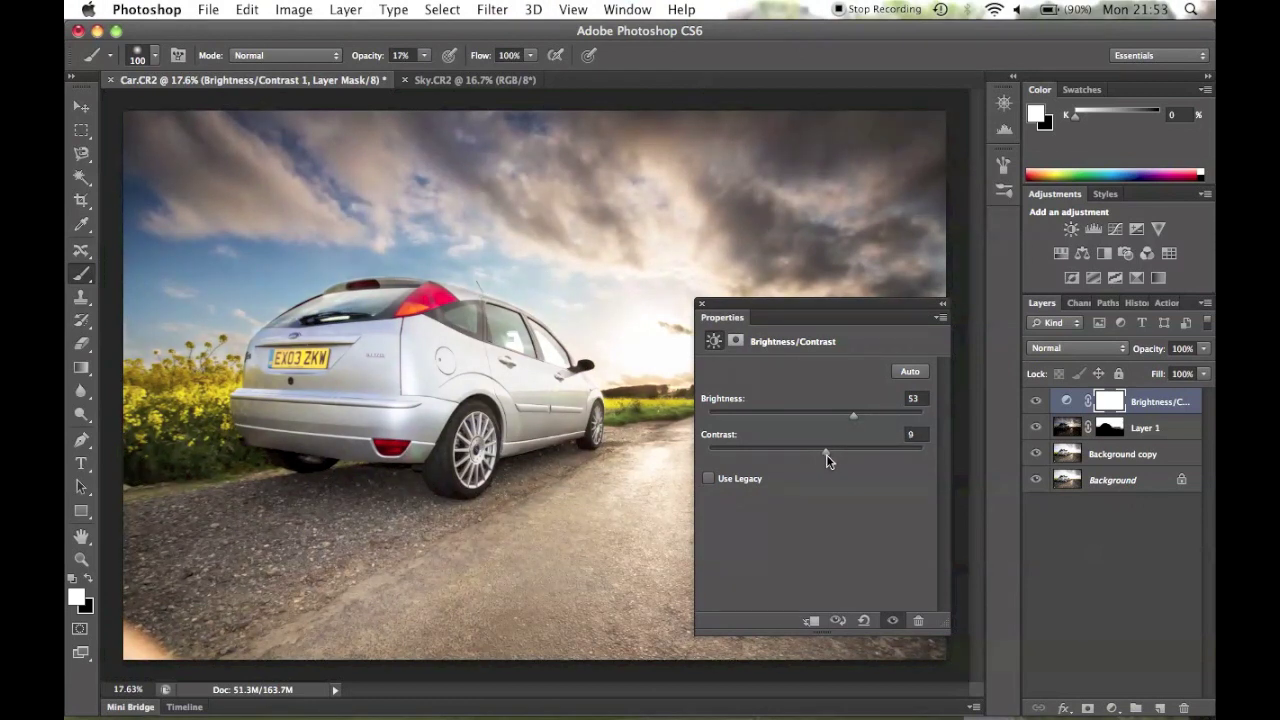
{"action": "left_click_drag", "start_coordinate": [853, 459], "coordinate": [838, 454]}
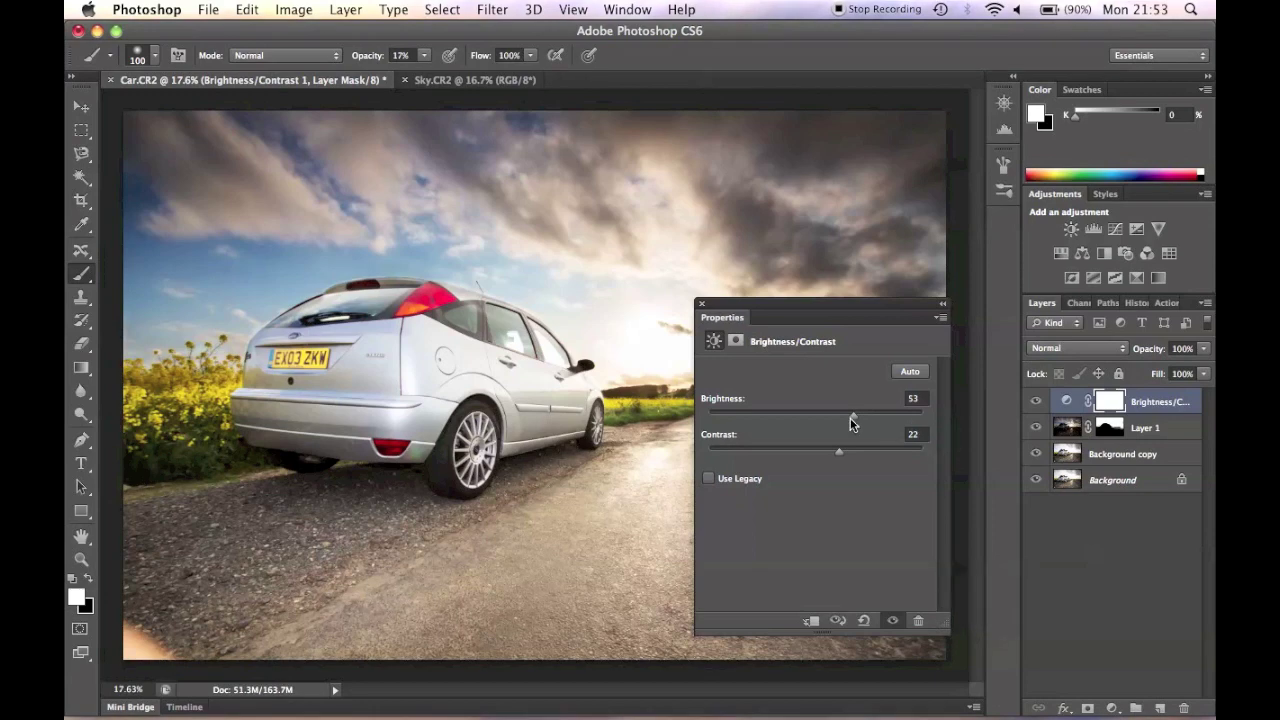
{"action": "left_click_drag", "start_coordinate": [855, 418], "coordinate": [839, 418]}
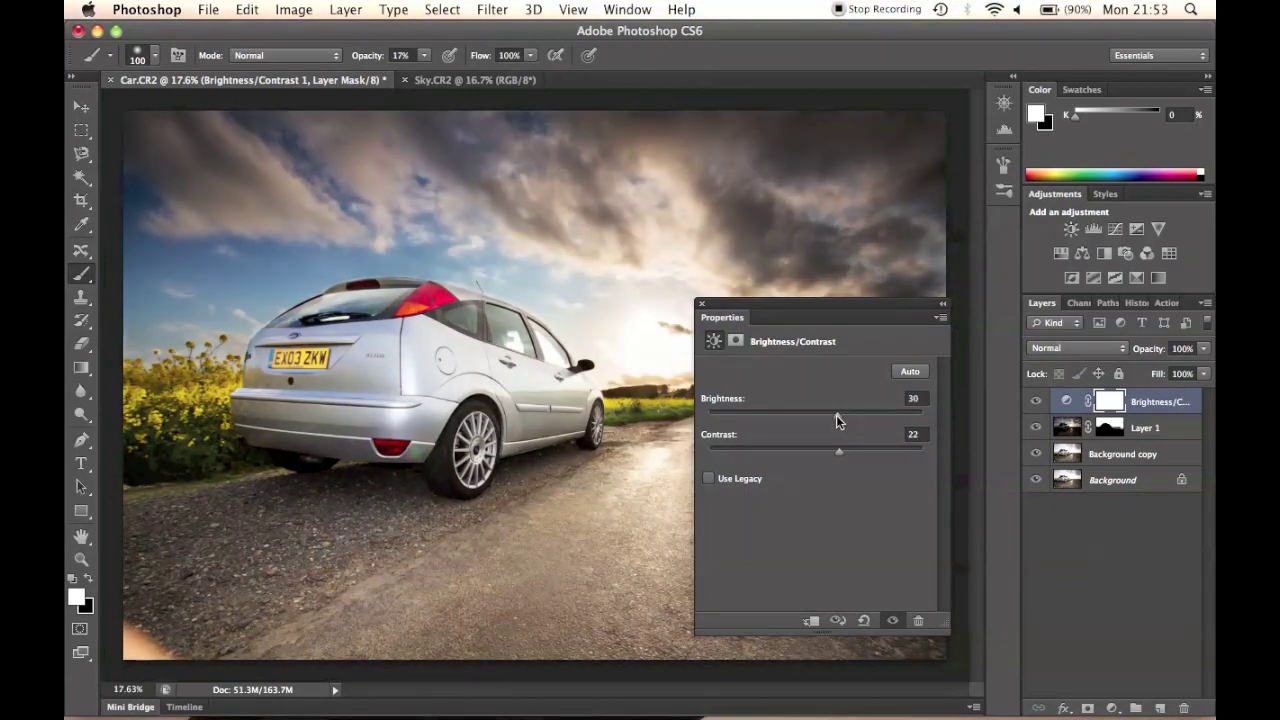
Invert the Brightness/Contrast layer's mask to black and close its properties
{"action": "left_click", "coordinate": [1108, 402]}
{"action": "key", "text": "super+i"}
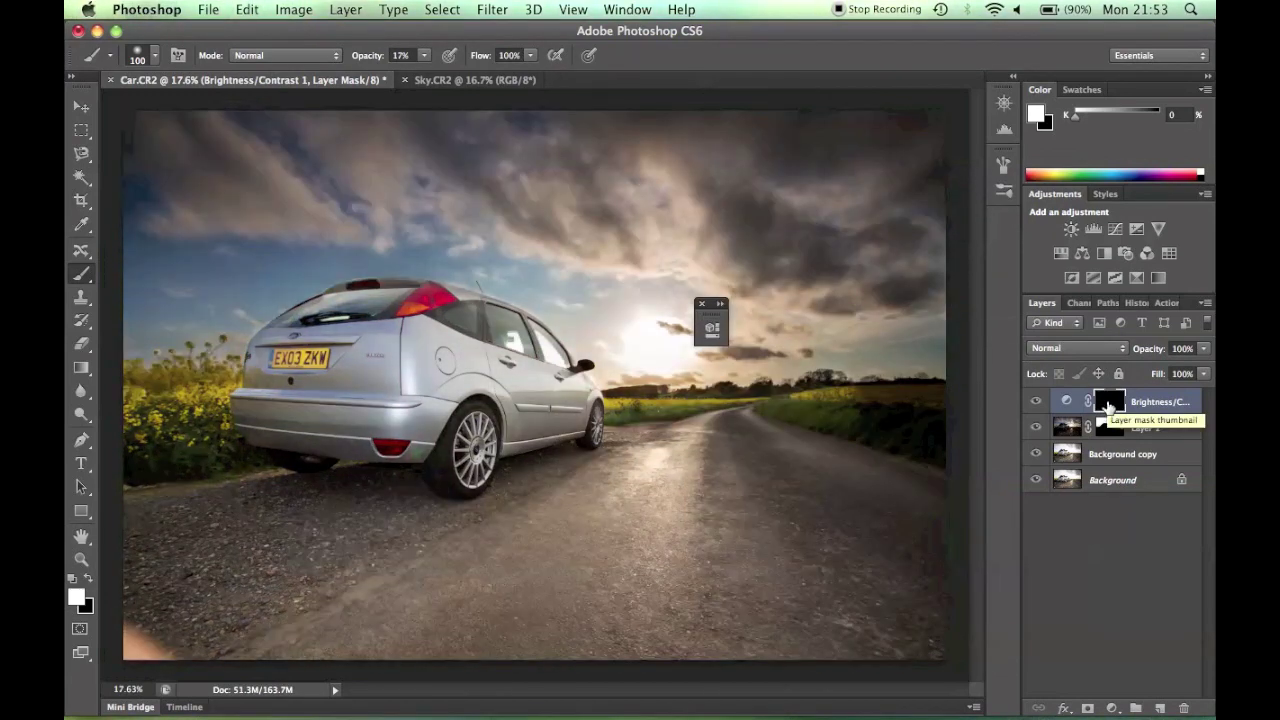
{"action": "scroll", "coordinate": [410, 373], "scroll_direction": "up", "scroll_amount": 5}
{"action": "left_click", "coordinate": [719, 304]}
{"action": "left_click", "coordinate": [702, 304]}
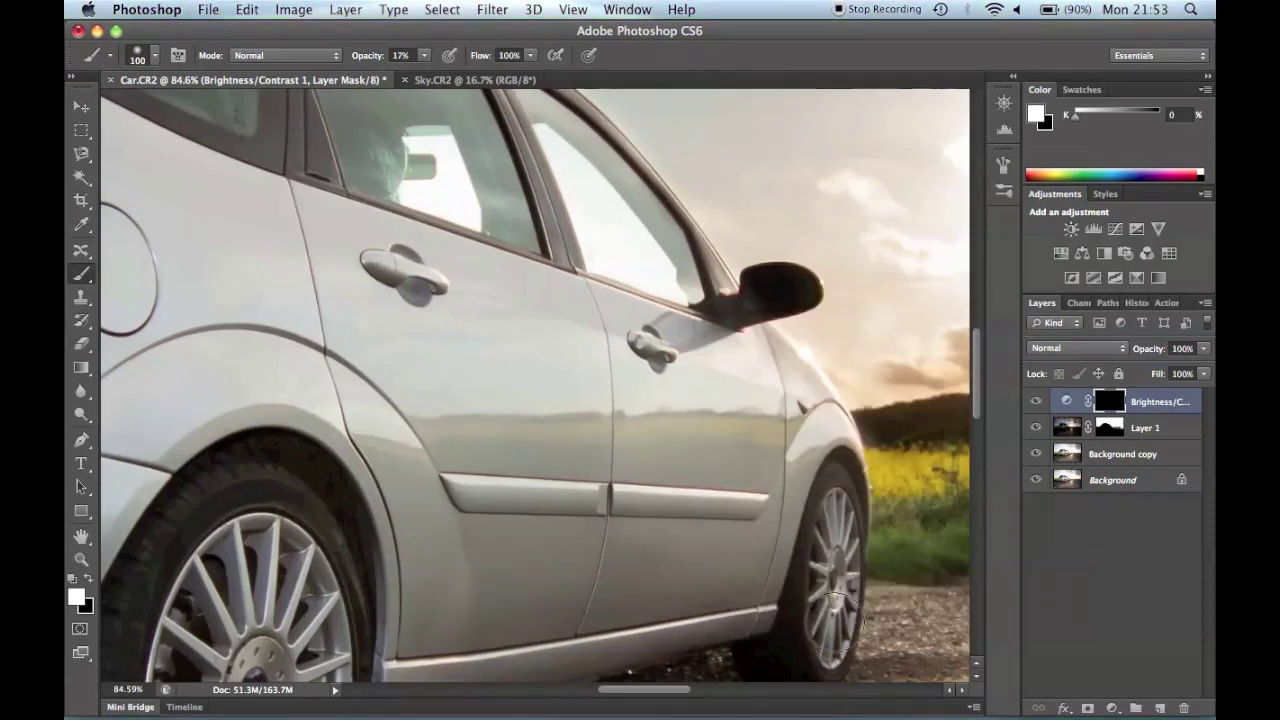
Set the brush opacity to 100% and paint white on the adjustment mask over the rear wheel
{"action": "scroll", "coordinate": [556, 522], "scroll_direction": "left", "scroll_amount": 5}
{"action": "scroll", "coordinate": [556, 522], "scroll_direction": "down", "scroll_amount": 3}
{"action": "left_click_drag", "start_coordinate": [427, 58], "coordinate": [570, 66]}
{"action": "left_click_drag", "start_coordinate": [476, 415], "coordinate": [420, 440]}
{"action": "scroll", "coordinate": [420, 440], "scroll_direction": "down", "scroll_amount": 5}
{"action": "mouse_move", "coordinate": [376, 322]}
{"action": "left_mouse_down"}
{"action": "mouse_move", "coordinate": [434, 563]}
{"action": "mouse_move", "coordinate": [435, 492]}
{"action": "mouse_move", "coordinate": [474, 338]}
{"action": "left_mouse_up"}
Paint white on the adjustment mask over the front wheel, sill and doors, enlarging the brush to 200 px
{"action": "scroll", "coordinate": [474, 338], "scroll_direction": "right", "scroll_amount": 5}
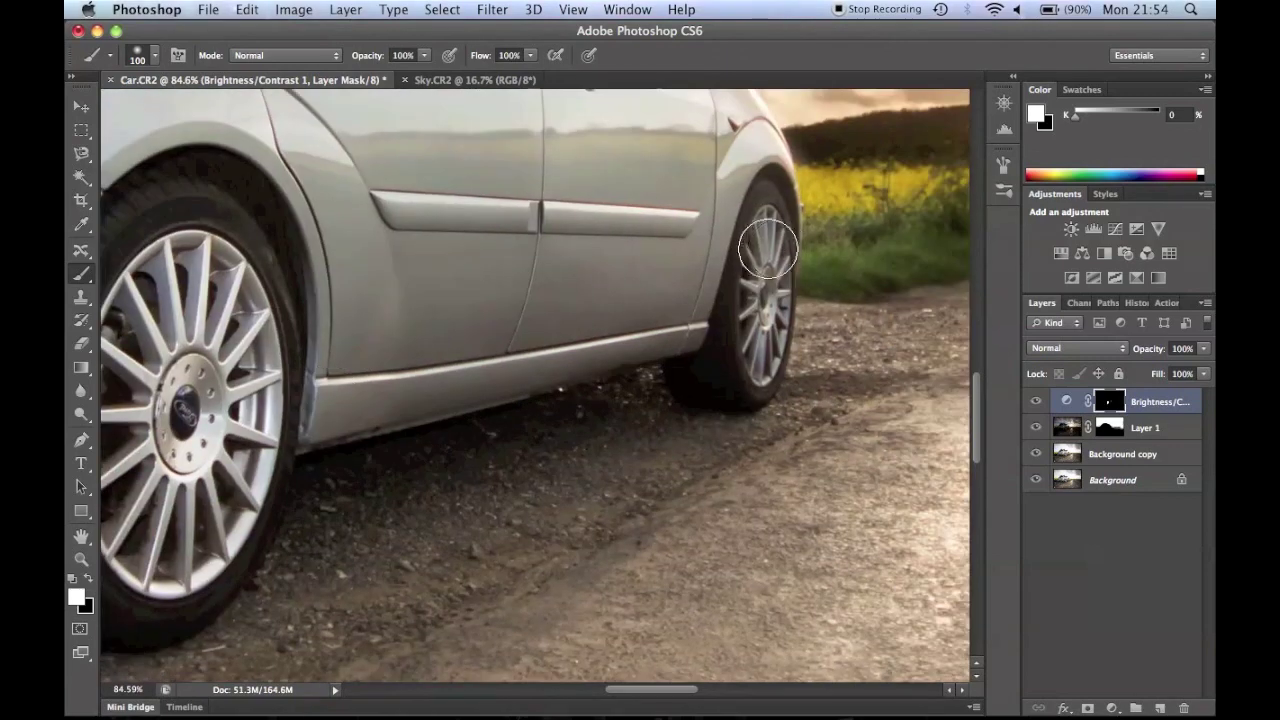
{"action": "left_click_drag", "start_coordinate": [766, 234], "coordinate": [745, 303]}
{"action": "mouse_move", "coordinate": [687, 333]}
{"action": "left_mouse_down"}
{"action": "mouse_move", "coordinate": [355, 391]}
{"action": "mouse_move", "coordinate": [405, 301]}
{"action": "mouse_move", "coordinate": [369, 282]}
{"action": "left_mouse_up"}
{"action": "scroll", "coordinate": [369, 282], "scroll_direction": "up", "scroll_amount": 5}
{"action": "key", "text": "]"}
{"action": "key", "text": "]"}
{"action": "key", "text": "]"}
{"action": "key", "text": "]"}
{"action": "mouse_move", "coordinate": [659, 290]}
{"action": "left_mouse_down"}
{"action": "mouse_move", "coordinate": [415, 386]}
{"action": "mouse_move", "coordinate": [471, 325]}
{"action": "mouse_move", "coordinate": [637, 343]}
{"action": "mouse_move", "coordinate": [297, 351]}
{"action": "left_mouse_up"}
Paint white on the adjustment mask over the rest of the car's side, tailgate, bumper and rear window
{"action": "scroll", "coordinate": [472, 325], "scroll_direction": "up", "scroll_amount": 5}
{"action": "scroll", "coordinate": [472, 325], "scroll_direction": "left", "scroll_amount": 3}
{"action": "scroll", "coordinate": [297, 351], "scroll_direction": "left", "scroll_amount": 3}
{"action": "mouse_move", "coordinate": [794, 383]}
{"action": "left_mouse_down"}
{"action": "mouse_move", "coordinate": [343, 266]}
{"action": "mouse_move", "coordinate": [231, 269]}
{"action": "left_mouse_up"}
{"action": "scroll", "coordinate": [231, 269], "scroll_direction": "left", "scroll_amount": 8}
{"action": "mouse_move", "coordinate": [470, 310]}
{"action": "left_mouse_down"}
{"action": "mouse_move", "coordinate": [683, 431]}
{"action": "mouse_move", "coordinate": [405, 472]}
{"action": "mouse_move", "coordinate": [391, 553]}
{"action": "left_mouse_up"}
{"action": "scroll", "coordinate": [525, 425], "scroll_direction": "up", "scroll_amount": 8}
{"action": "scroll", "coordinate": [525, 400], "scroll_direction": "down", "scroll_amount": 10}
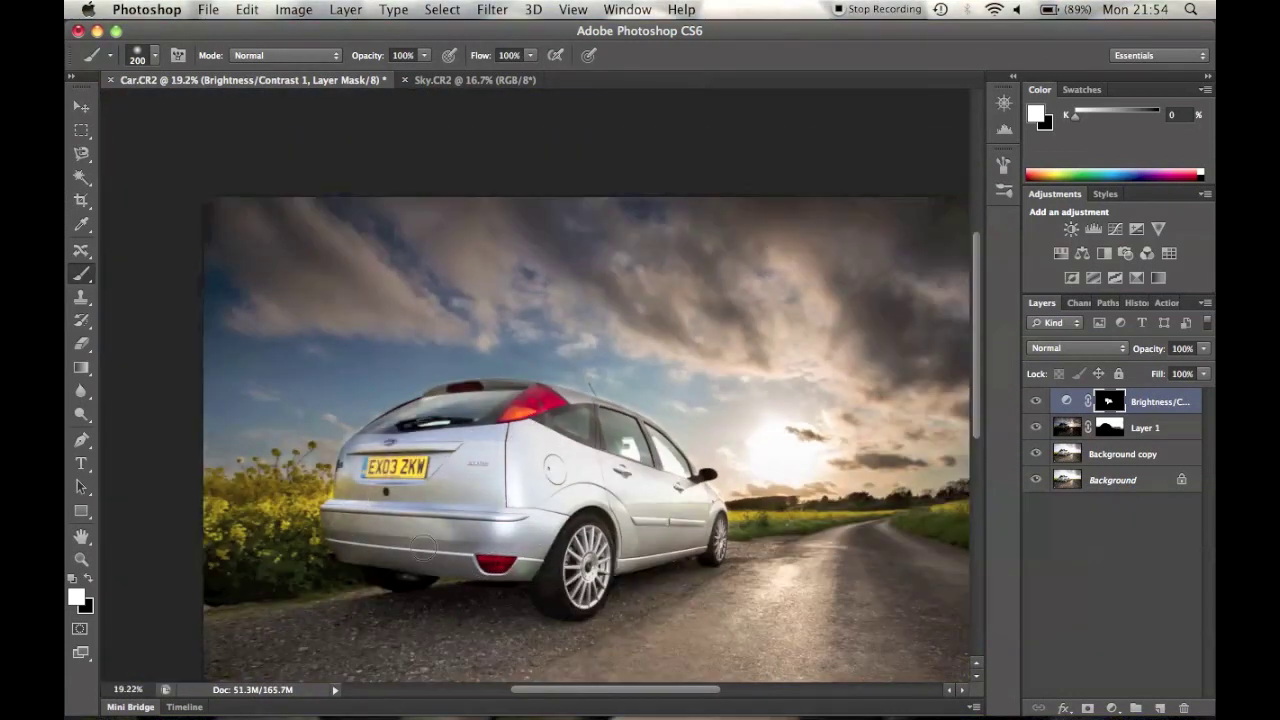
{"action": "mouse_move", "coordinate": [360, 445]}
{"action": "left_mouse_down"}
{"action": "mouse_move", "coordinate": [430, 410]}
{"action": "mouse_move", "coordinate": [545, 398]}
{"action": "left_mouse_up"}
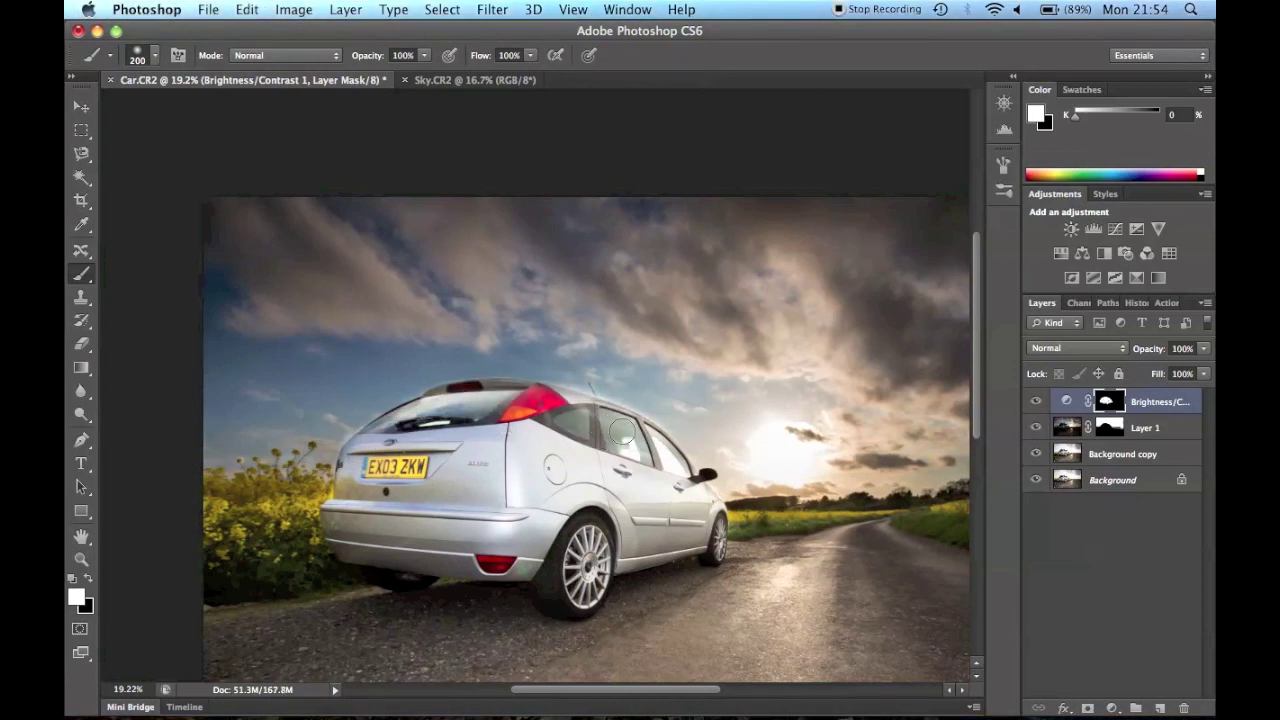
Undo the last brush stroke and toggle the Brightness/Contrast layer's visibility to compare the car before and after
{"action": "key", "text": "super+z"}
{"action": "left_click", "coordinate": [1036, 403]}
{"action": "left_click", "coordinate": [1036, 403]}
{"action": "left_click", "coordinate": [1036, 403]}
{"action": "left_click", "coordinate": [1036, 403]}
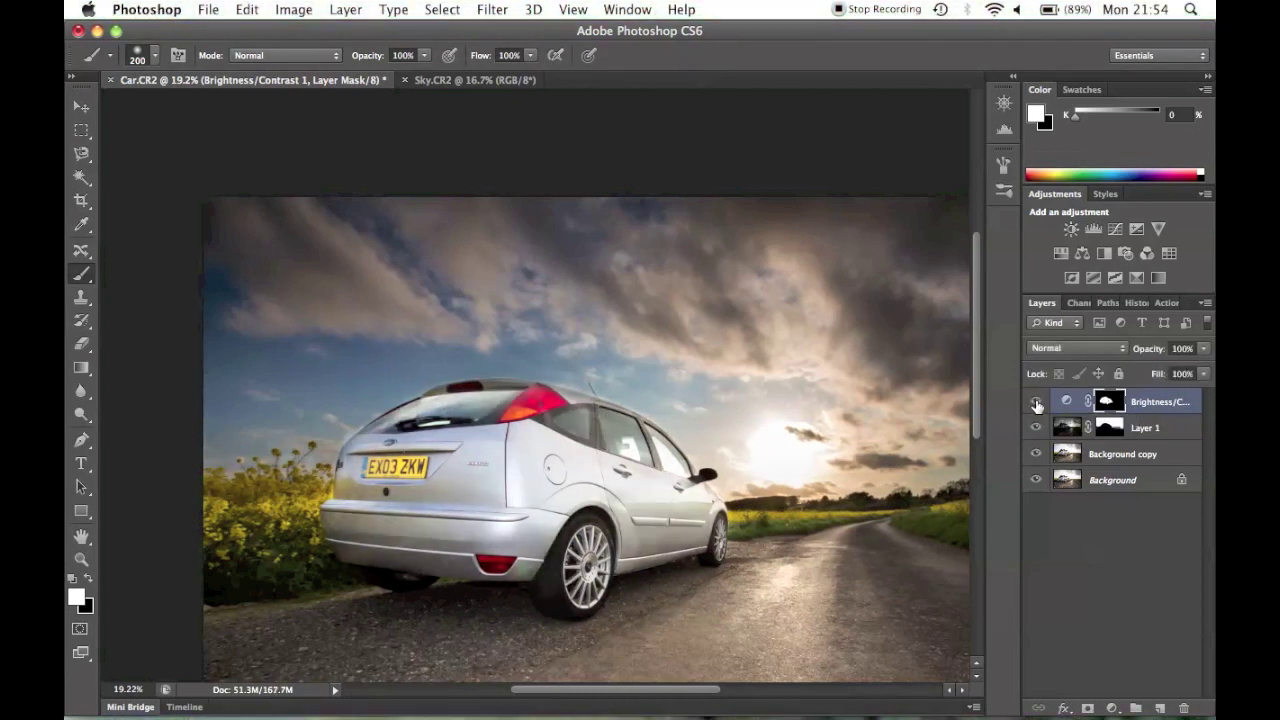
{"action": "left_click", "coordinate": [1036, 402]}
{"action": "left_click", "coordinate": [1036, 402]}
Set the Brightness/Contrast layer to brightness 32 and contrast 31 and close its properties
{"action": "key", "text": "x"}
{"action": "scroll", "coordinate": [530, 420], "scroll_direction": "up", "scroll_amount": 5}
{"action": "scroll", "coordinate": [815, 425], "scroll_direction": "down", "scroll_amount": 5}
{"action": "scroll", "coordinate": [815, 425], "scroll_direction": "right", "scroll_amount": 3}
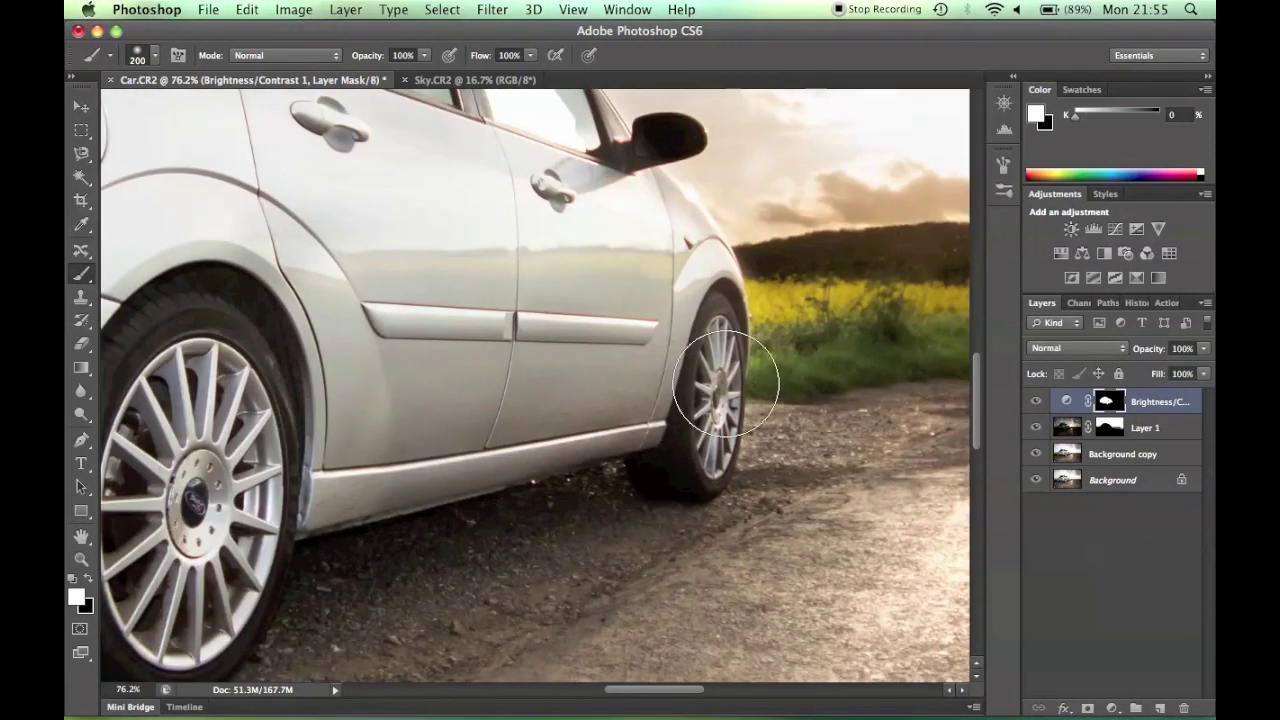
{"action": "double_click", "coordinate": [1110, 403]}
{"action": "left_click", "coordinate": [714, 342]}
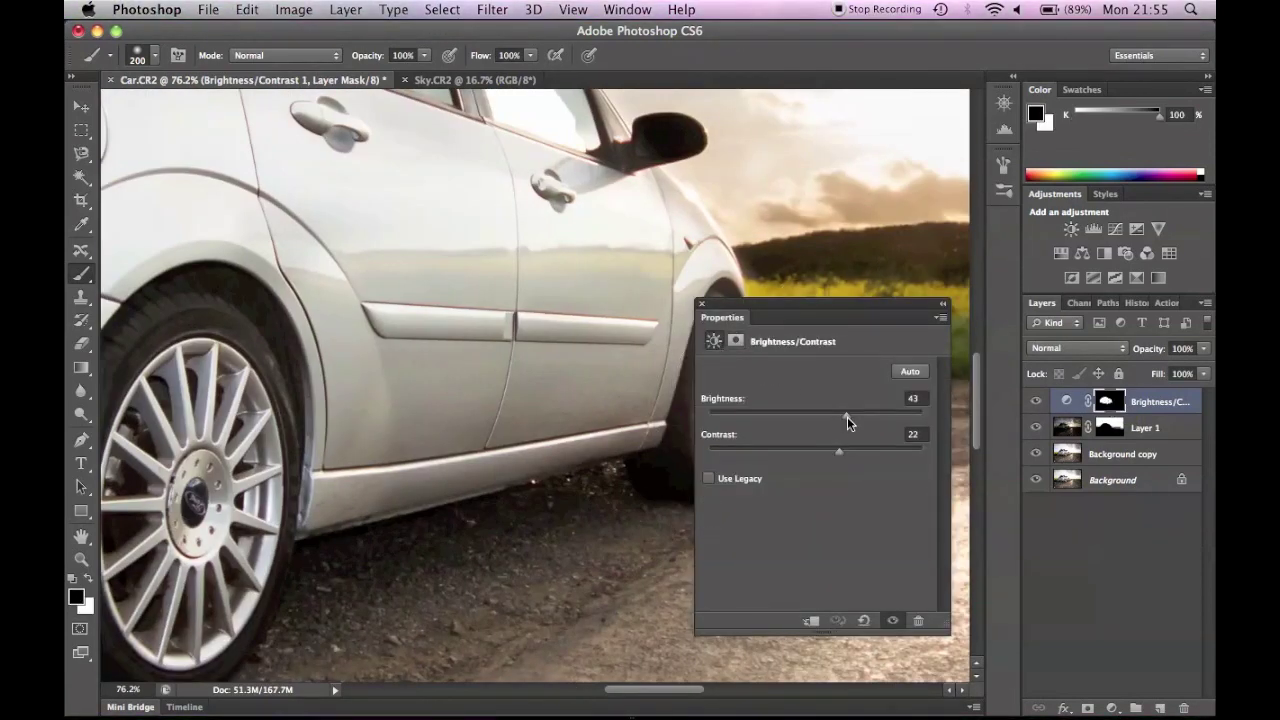
{"action": "scroll", "coordinate": [482, 405], "scroll_direction": "down", "scroll_amount": 2}
{"action": "scroll", "coordinate": [481, 400], "scroll_direction": "down", "scroll_amount": 5}
{"action": "left_click_drag", "start_coordinate": [843, 424], "coordinate": [848, 454]}
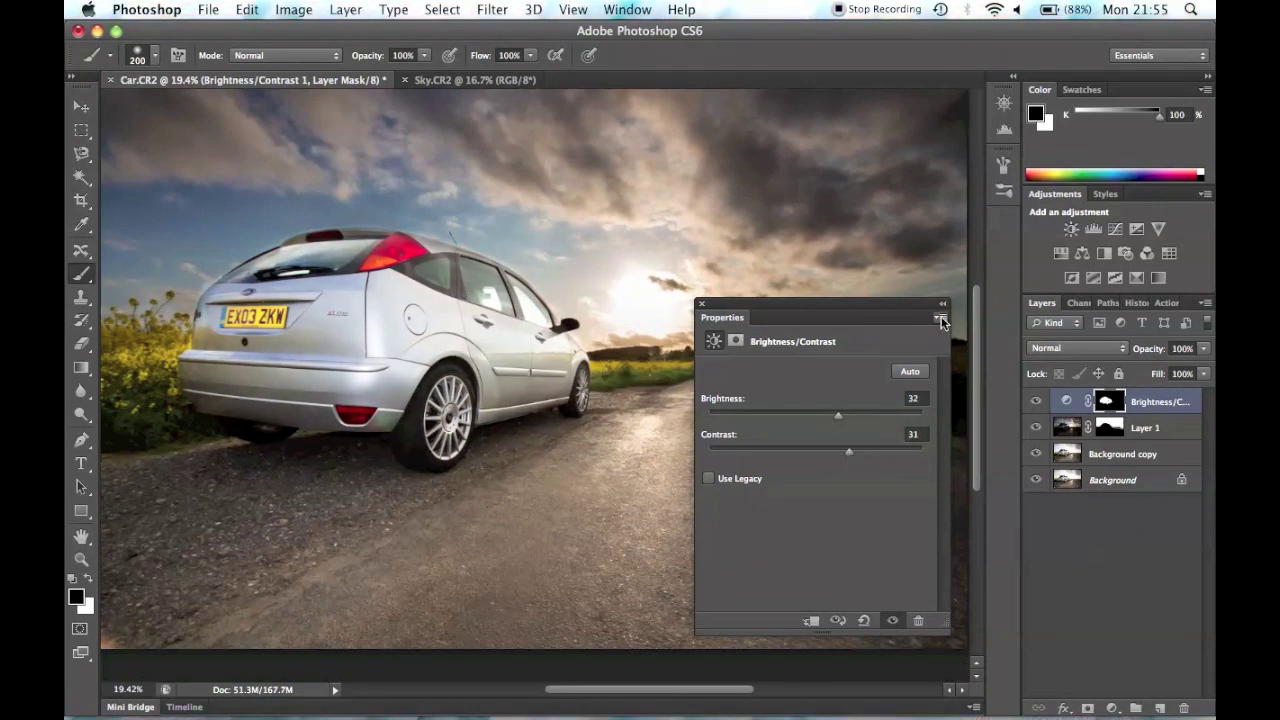
{"action": "left_click", "coordinate": [702, 304]}
Touch up the Brightness/Contrast mask along the car's rear edge beside the sky and flowers, and deselect the layer
{"action": "scroll", "coordinate": [316, 354], "scroll_direction": "up", "scroll_amount": 8}
{"action": "scroll", "coordinate": [190, 307], "scroll_direction": "left", "scroll_amount": 10}
{"action": "scroll", "coordinate": [190, 307], "scroll_direction": "up", "scroll_amount": 6}
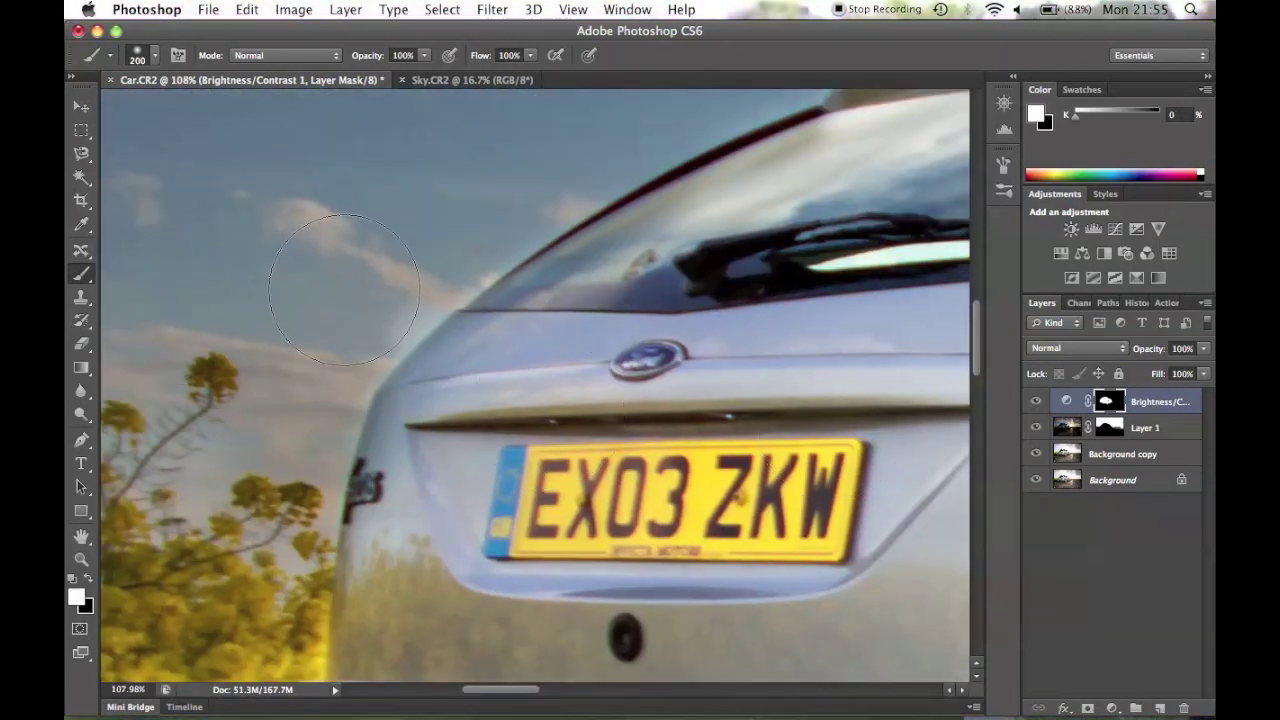
{"action": "scroll", "coordinate": [229, 371], "scroll_direction": "down", "scroll_amount": 5}
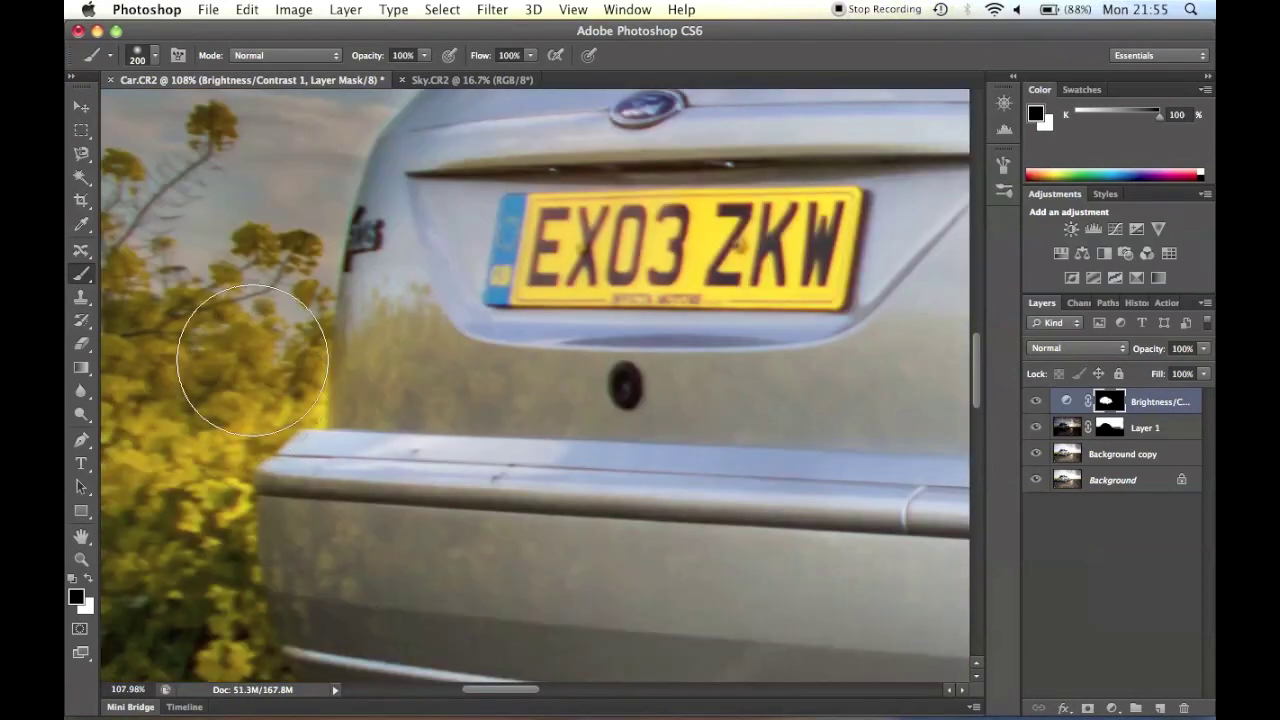
{"action": "scroll", "coordinate": [229, 371], "scroll_direction": "down", "scroll_amount": 10}
{"action": "scroll", "coordinate": [550, 375], "scroll_direction": "up", "scroll_amount": 4}
{"action": "left_click", "coordinate": [1104, 558]}
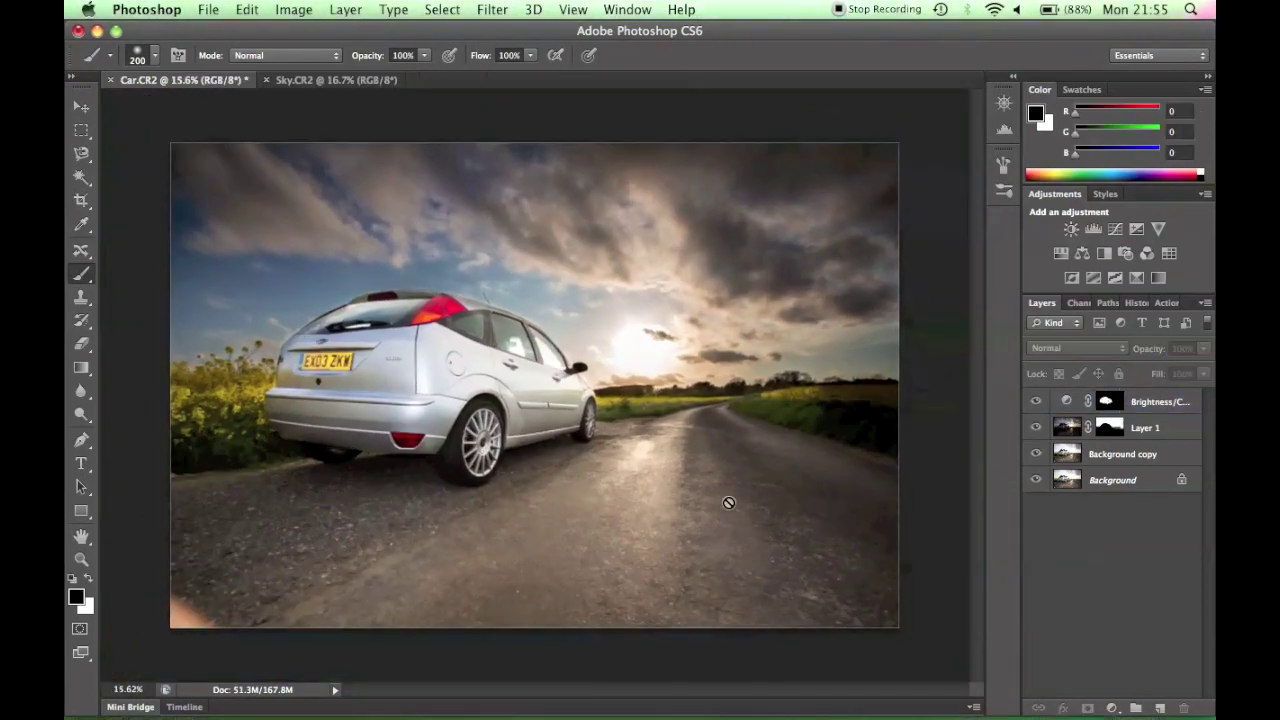
Add a Curves adjustment layer with a gentle S-curve that lifts the highlights and darkens the shadows, and close its properties
{"action": "left_click", "coordinate": [1109, 709]}
{"action": "left_click", "coordinate": [1135, 503]}
{"action": "left_click_drag", "start_coordinate": [861, 470], "coordinate": [863, 458]}
{"action": "left_click_drag", "start_coordinate": [803, 523], "coordinate": [799, 531]}
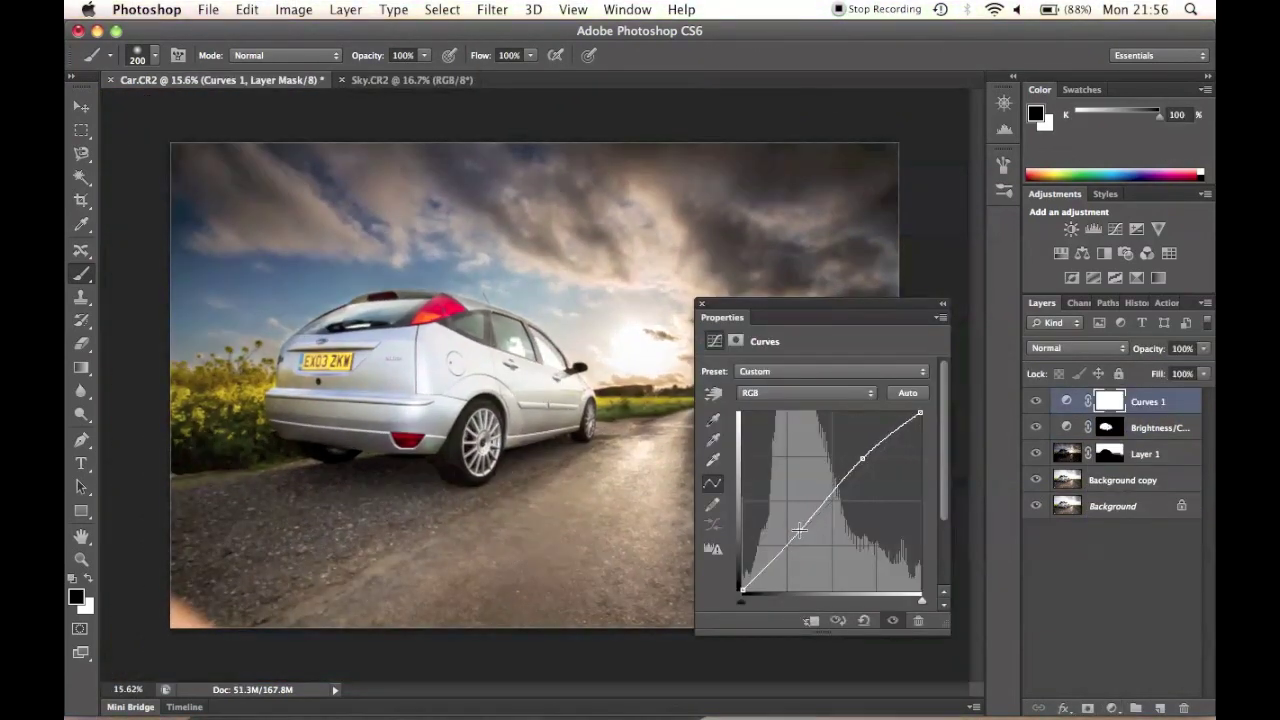
{"action": "left_click", "coordinate": [701, 303]}
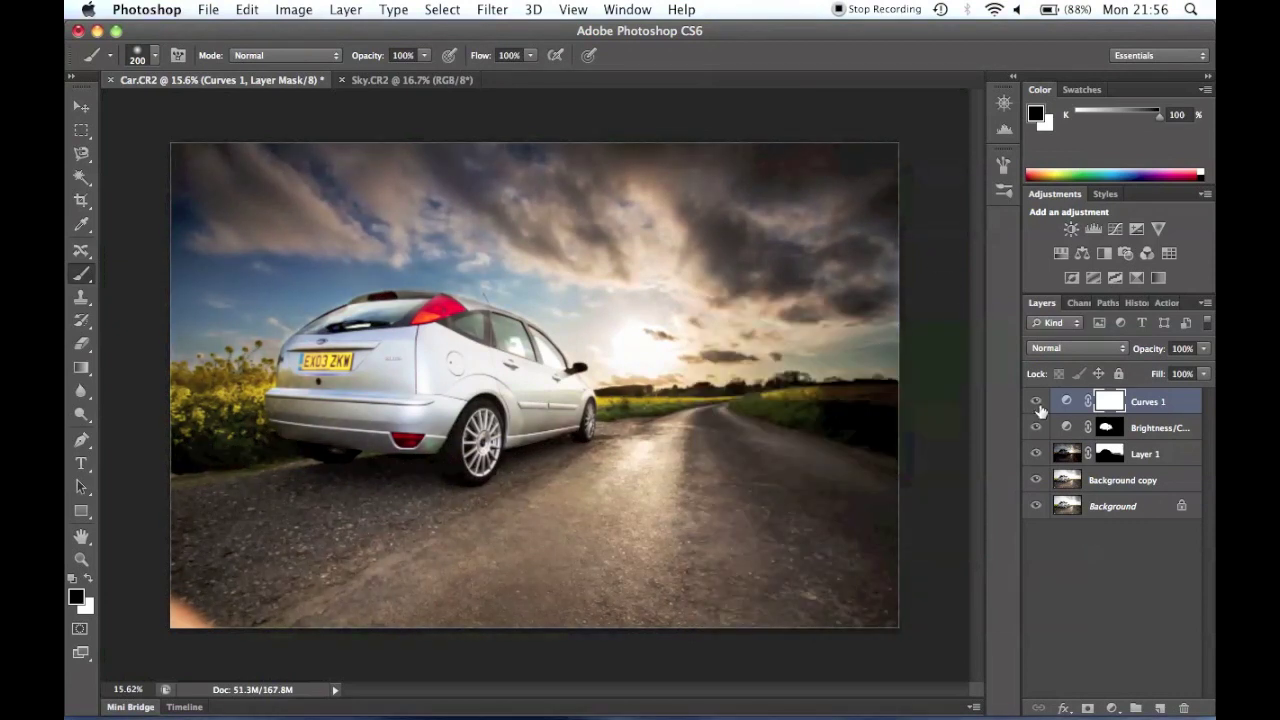
Toggle the Curves layer's visibility repeatedly to compare the photo with and without the contrast boost
{"action": "left_click", "coordinate": [1036, 401]}
{"action": "left_click", "coordinate": [1037, 402]}
{"action": "left_click", "coordinate": [1037, 402]}
{"action": "left_click", "coordinate": [1037, 402]}
{"action": "left_click", "coordinate": [1037, 402]}
{"action": "left_click", "coordinate": [1037, 402]}
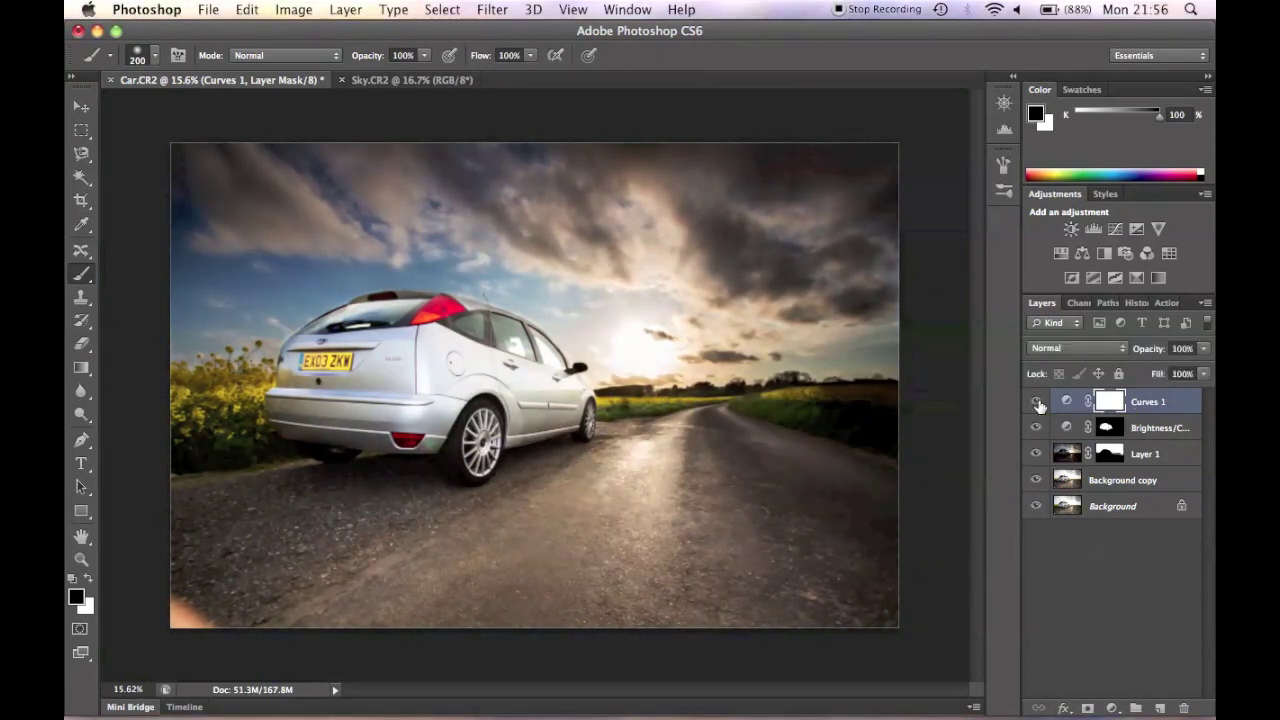
{"action": "left_click", "coordinate": [1037, 402]}
{"action": "left_click", "coordinate": [1109, 453]}
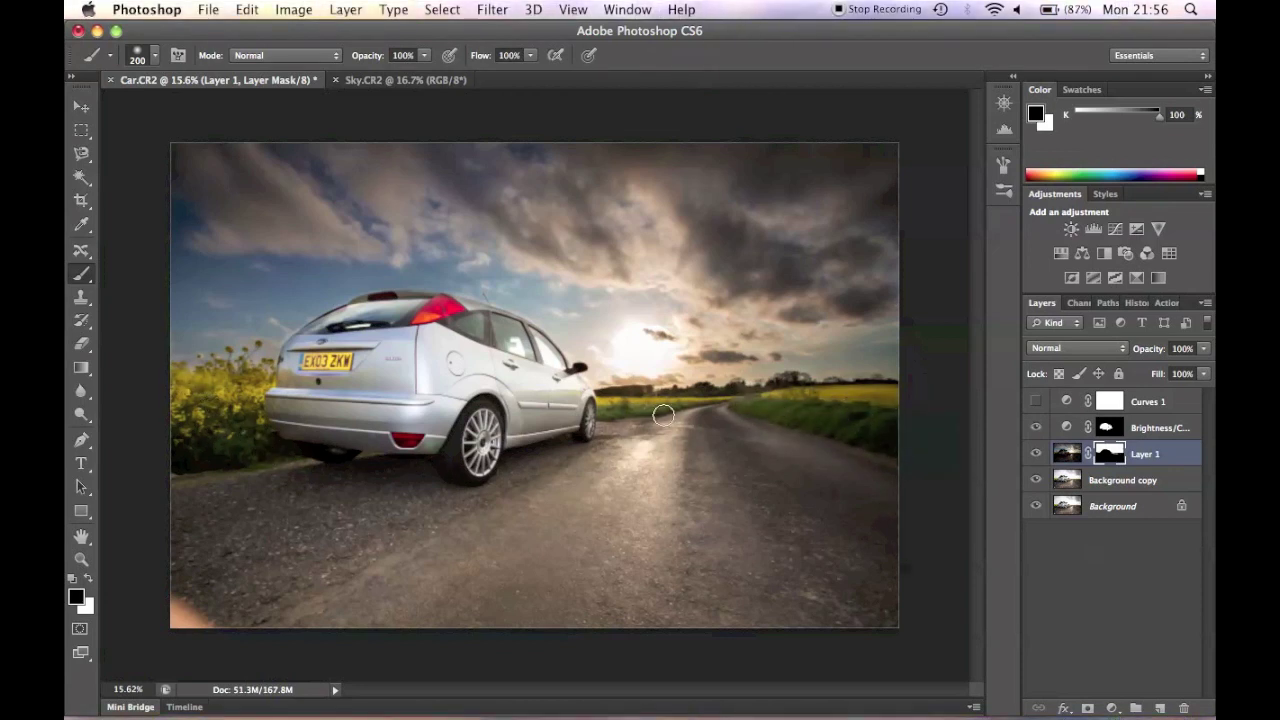
Make the Curves layer visible and invert its layer mask to black
{"action": "left_click", "coordinate": [1036, 401]}
{"action": "left_click", "coordinate": [1036, 401]}
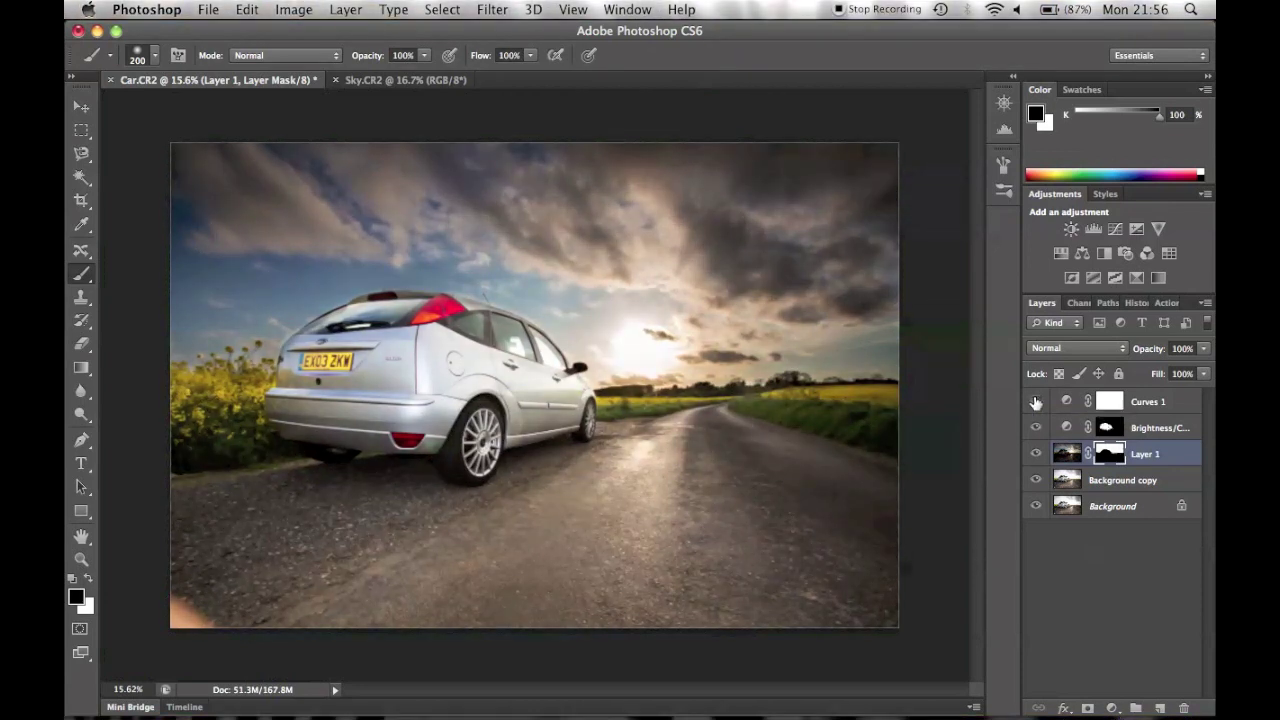
{"action": "left_click", "coordinate": [1036, 401]}
{"action": "left_click", "coordinate": [1036, 401]}
{"action": "left_click", "coordinate": [1036, 401]}
{"action": "left_click", "coordinate": [1109, 401]}
{"action": "key", "text": "super+i"}
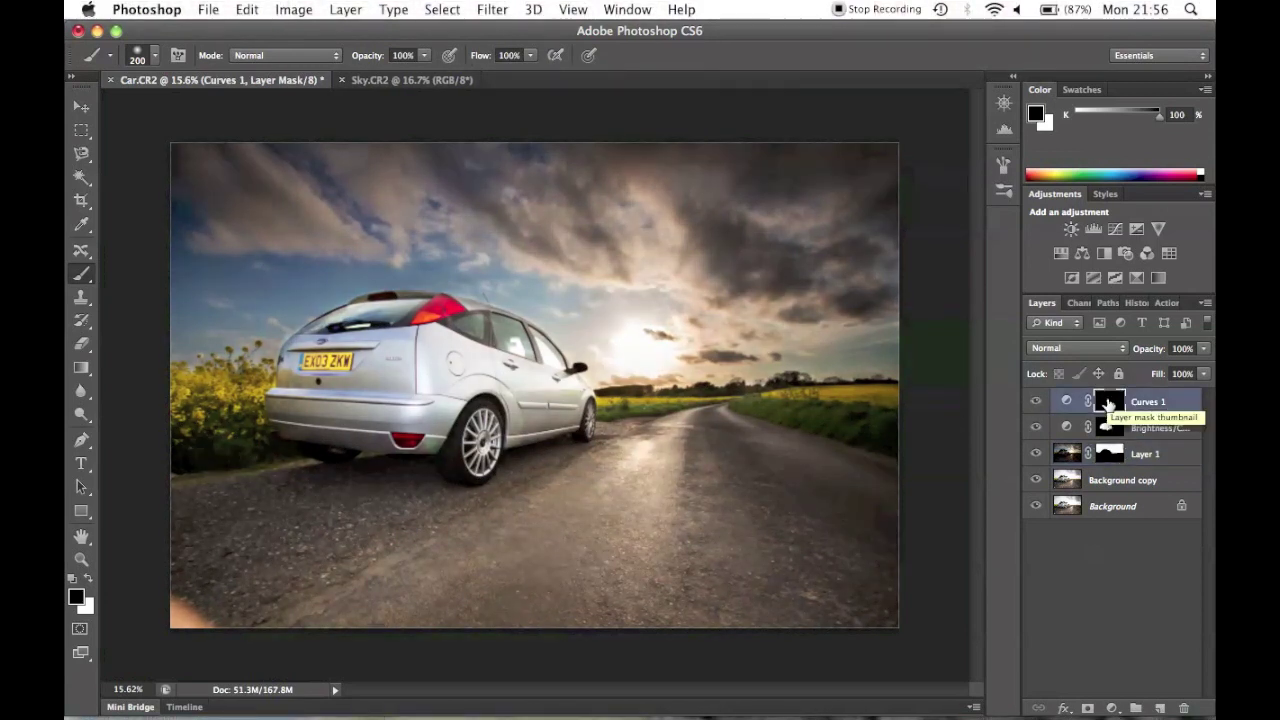
Paint black on the Layer 1 mask along the car's roof edge above the tail light with a 90 px brush
{"action": "scroll", "coordinate": [470, 299], "scroll_direction": "up", "scroll_amount": 10}
{"action": "left_click", "coordinate": [1109, 454]}
{"action": "left_click_drag", "start_coordinate": [655, 360], "coordinate": [440, 326]}
{"action": "key", "text": "super+z"}
{"action": "key", "text": "bracketleft"}
{"action": "key", "text": "bracketleft"}
{"action": "key", "text": "bracketleft"}
{"action": "key", "text": "bracketleft"}
{"action": "key", "text": "bracketleft"}
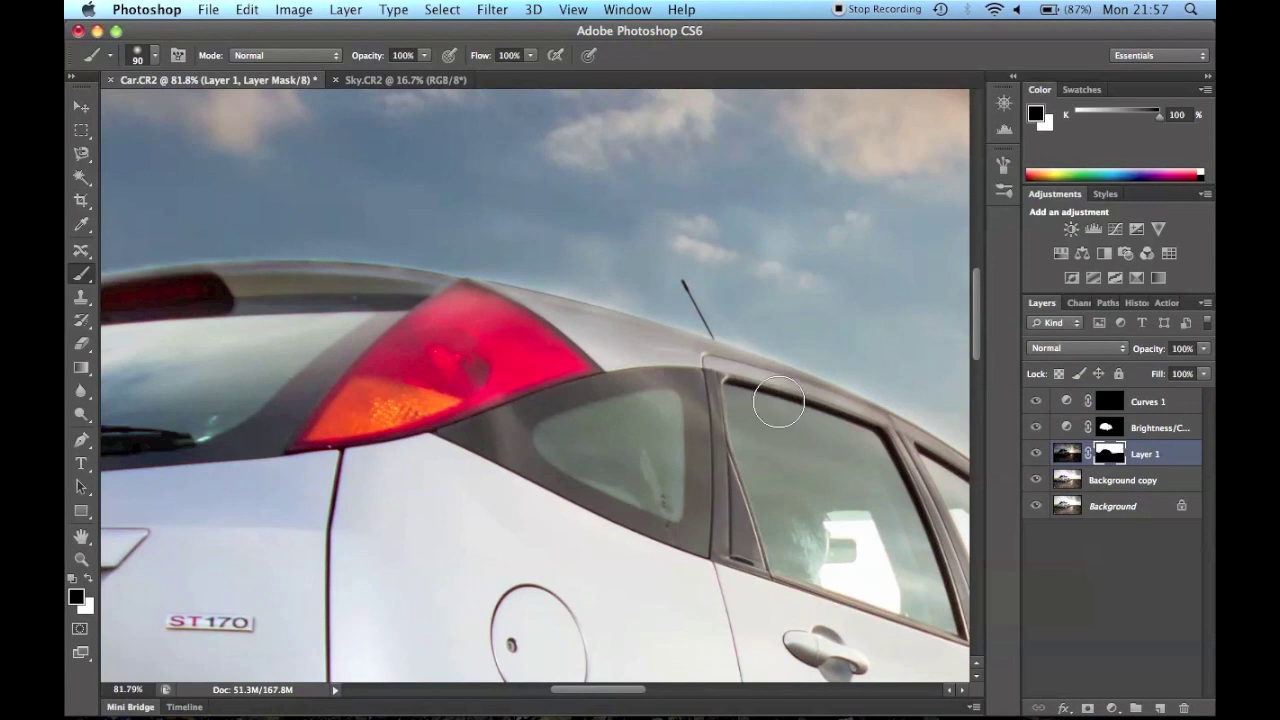
{"action": "mouse_move", "coordinate": [424, 306]}
{"action": "left_mouse_down"}
{"action": "mouse_move", "coordinate": [313, 293]}
{"action": "mouse_move", "coordinate": [233, 296]}
{"action": "mouse_move", "coordinate": [351, 295]}
{"action": "mouse_move", "coordinate": [232, 302]}
{"action": "mouse_move", "coordinate": [322, 303]}
{"action": "left_mouse_up"}
{"action": "key", "text": "super+z"}
{"action": "key", "text": "super+z"}
{"action": "scroll", "coordinate": [486, 334], "scroll_direction": "down", "scroll_amount": 6}
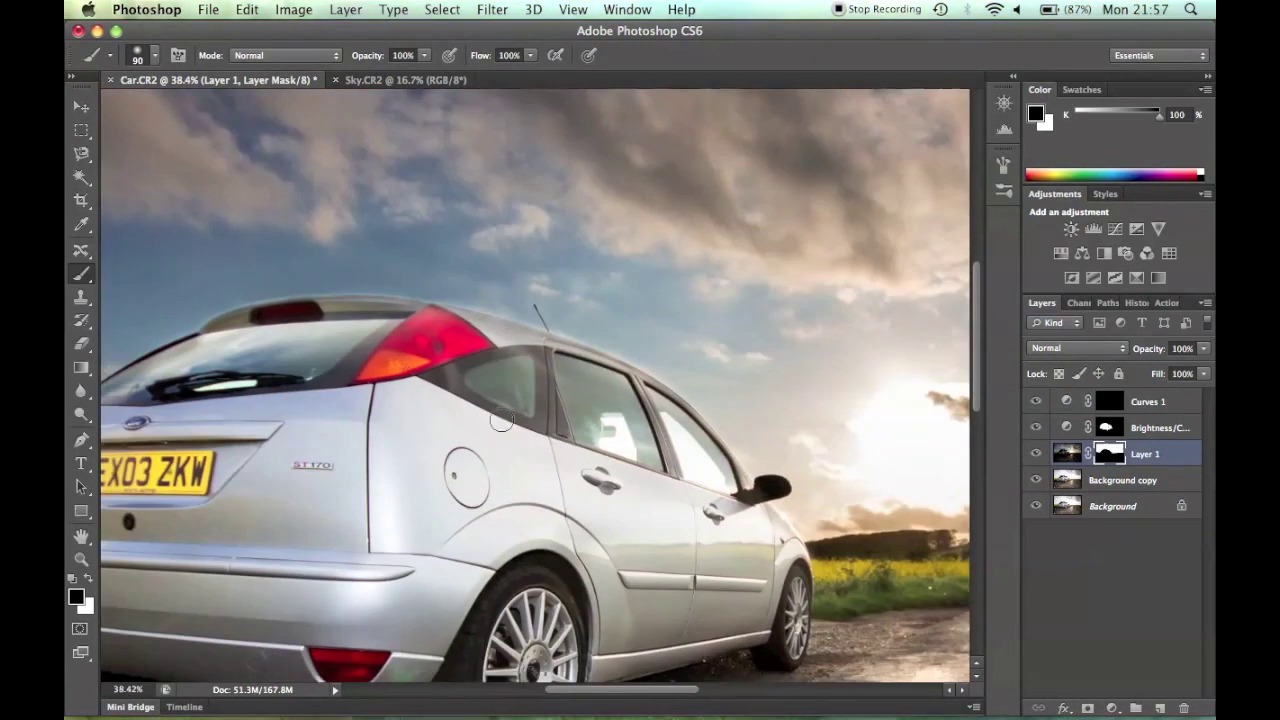
{"action": "scroll", "coordinate": [503, 404], "scroll_direction": "up", "scroll_amount": 3}
{"action": "scroll", "coordinate": [503, 404], "scroll_direction": "down", "scroll_amount": 2}
Paint white on the Curves mask over the sky, fields and road around the car, enlarging the brush to 900 px
{"action": "left_click", "coordinate": [1109, 401]}
{"action": "key", "text": "x"}
{"action": "key", "text": "bracketright"}
{"action": "key", "text": "bracketright"}
{"action": "key", "text": "bracketright"}
{"action": "key", "text": "bracketright"}
{"action": "key", "text": "bracketright"}
{"action": "key", "text": "bracketright"}
{"action": "key", "text": "bracketright"}
{"action": "key", "text": "bracketright"}
{"action": "key", "text": "bracketright"}
{"action": "key", "text": "bracketright"}
{"action": "key", "text": "bracketright"}
{"action": "key", "text": "bracketright"}
{"action": "key", "text": "bracketright"}
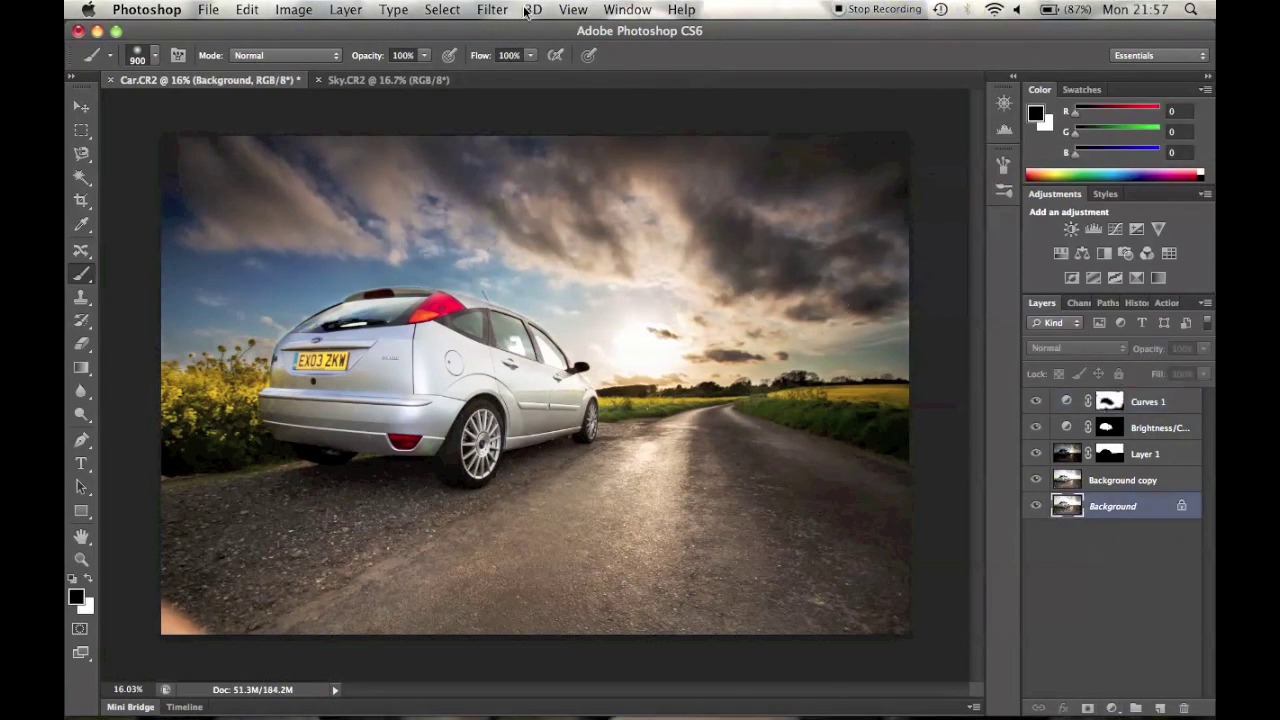
Apply a High Pass filter with a radius of 5.4 pixels to the Background layer and return to the Brush tool
{"action": "left_click", "coordinate": [492, 10]}
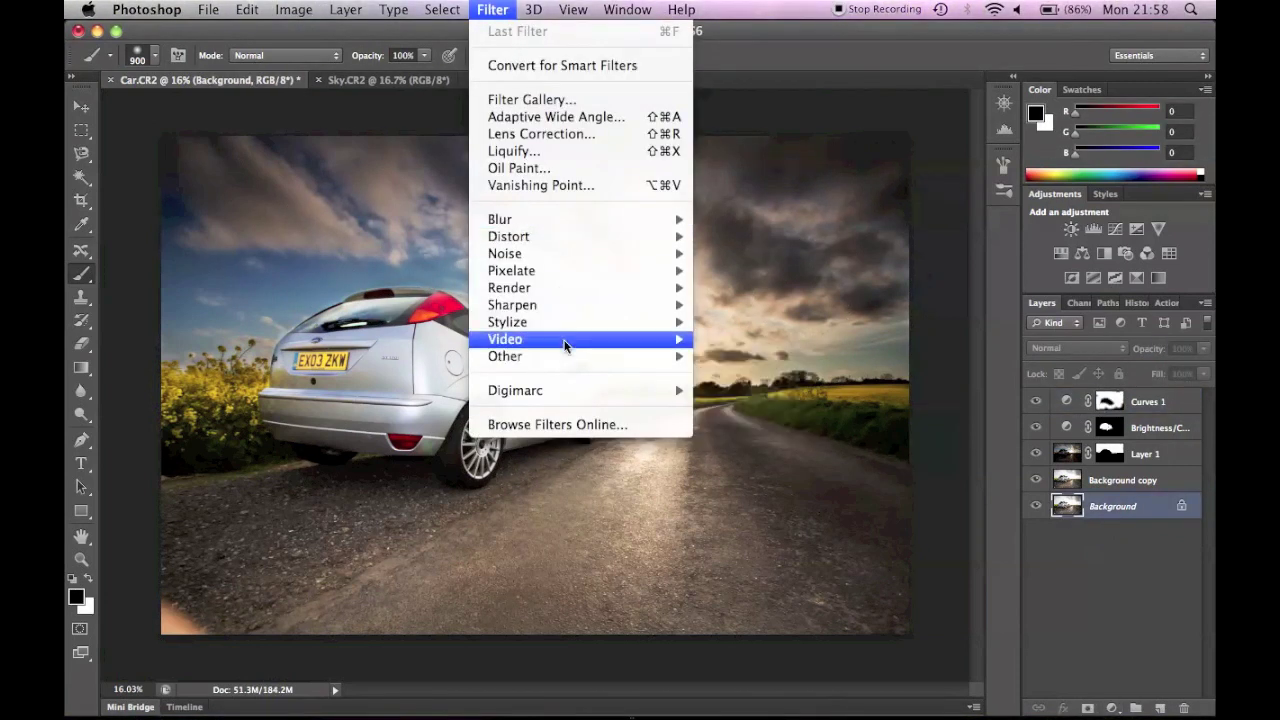
{"action": "mouse_move", "coordinate": [565, 357]}
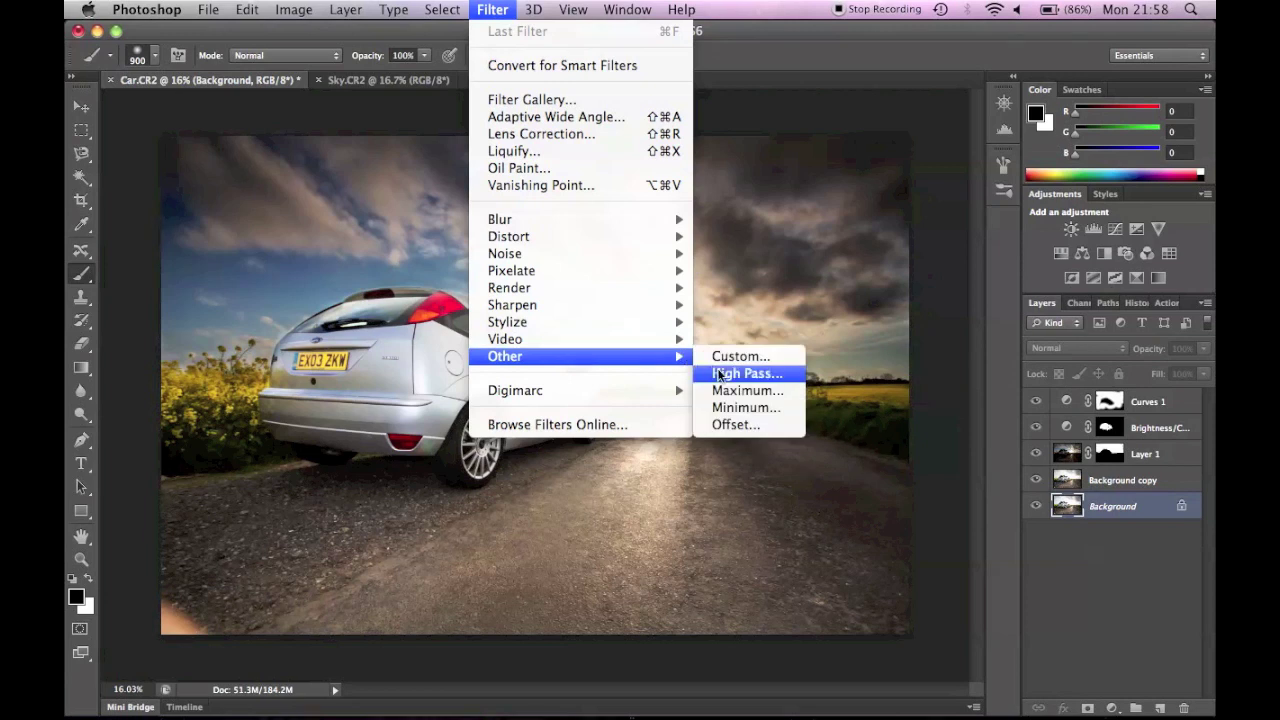
{"action": "left_click", "coordinate": [747, 373]}
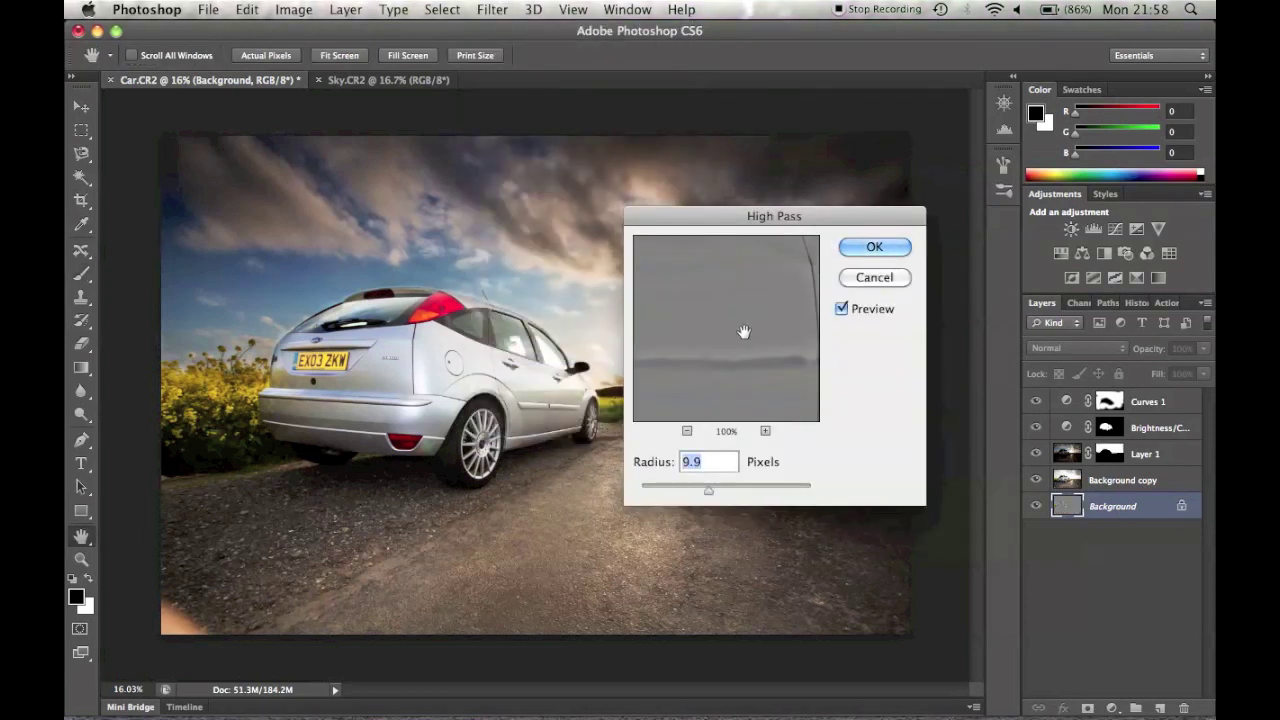
{"action": "left_click_drag", "start_coordinate": [717, 330], "coordinate": [677, 377]}
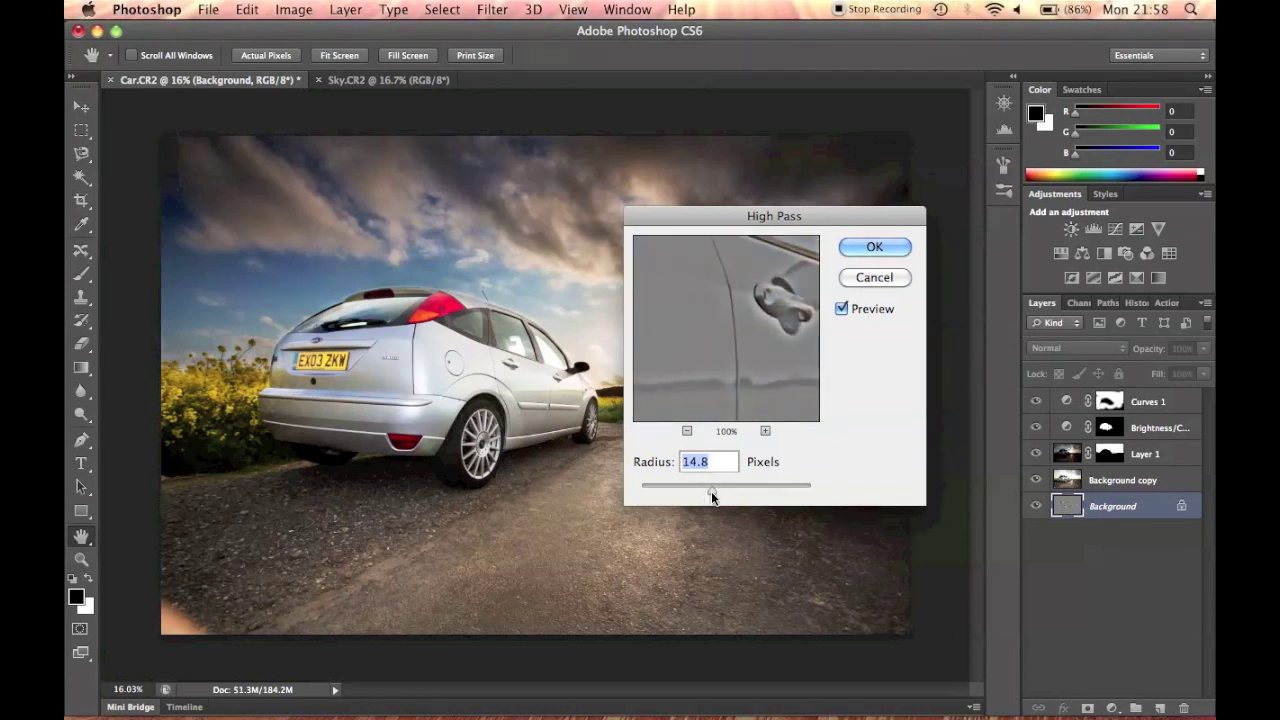
{"action": "left_click_drag", "start_coordinate": [711, 491], "coordinate": [688, 487]}
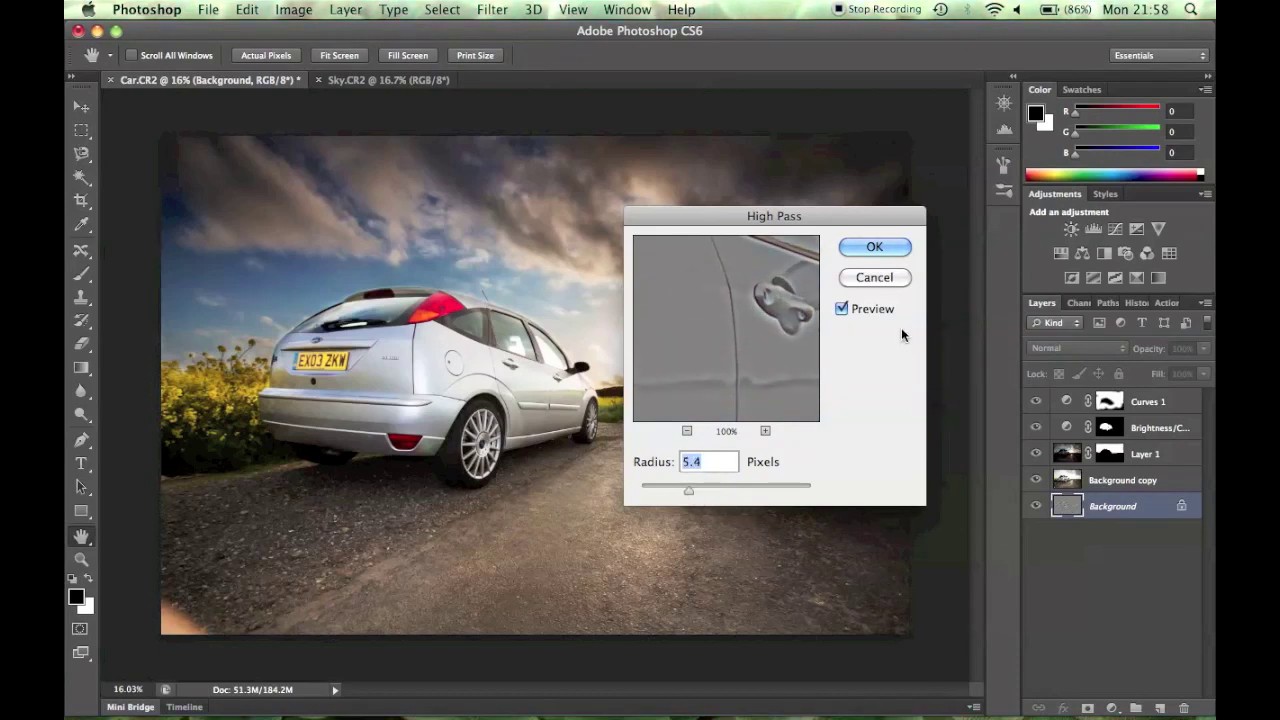
{"action": "left_click", "coordinate": [874, 247]}
{"action": "key", "text": "b"}
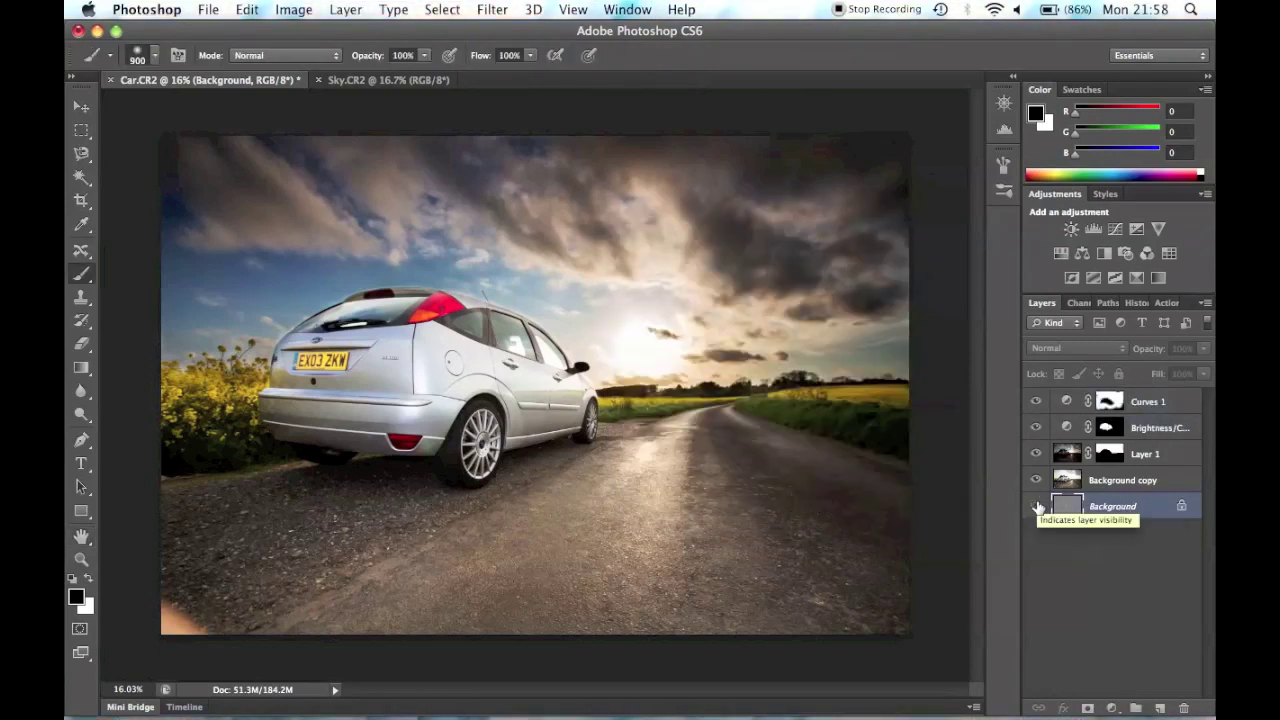
Delete the Background layer, duplicate the Background copy layer, and select the lower of the two copies
{"action": "left_click_drag", "start_coordinate": [1085, 507], "coordinate": [1184, 708]}
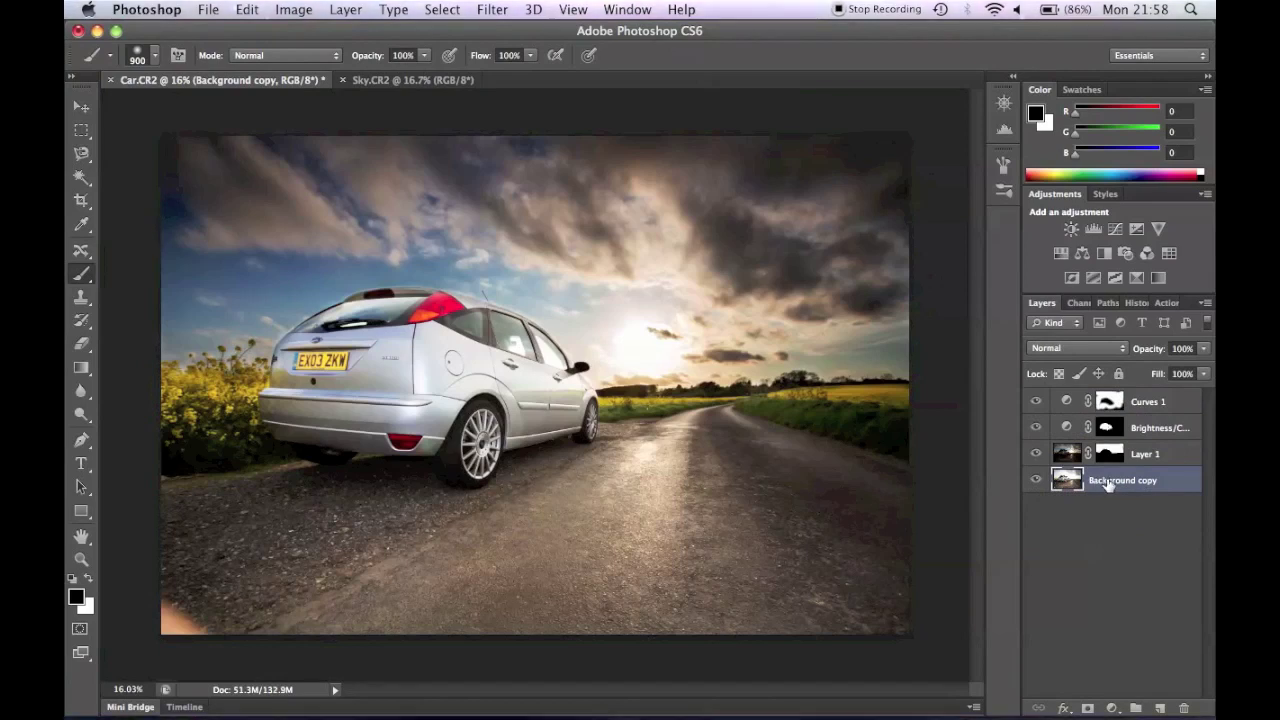
{"action": "left_click_drag", "start_coordinate": [1100, 482], "coordinate": [1162, 710]}
{"action": "left_click", "coordinate": [1120, 506]}
Reapply the last High Pass filter to the Background copy layer
{"action": "left_click", "coordinate": [492, 9]}
{"action": "left_click", "coordinate": [737, 243]}
{"action": "left_click", "coordinate": [492, 9]}
{"action": "left_click", "coordinate": [511, 33]}
Move the high-pass Background copy layer to the top of the layer stack and set its blend mode to Overlay
{"action": "left_click_drag", "start_coordinate": [1103, 508], "coordinate": [1105, 398]}
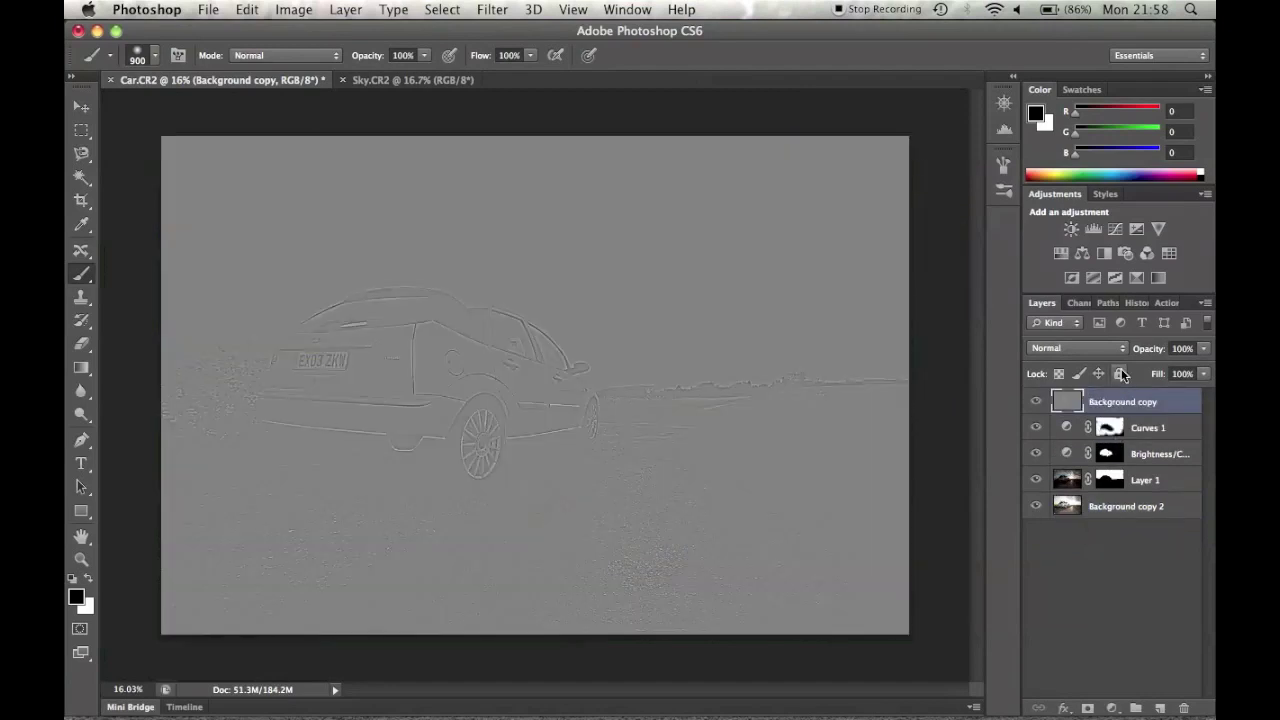
{"action": "left_click", "coordinate": [1122, 348]}
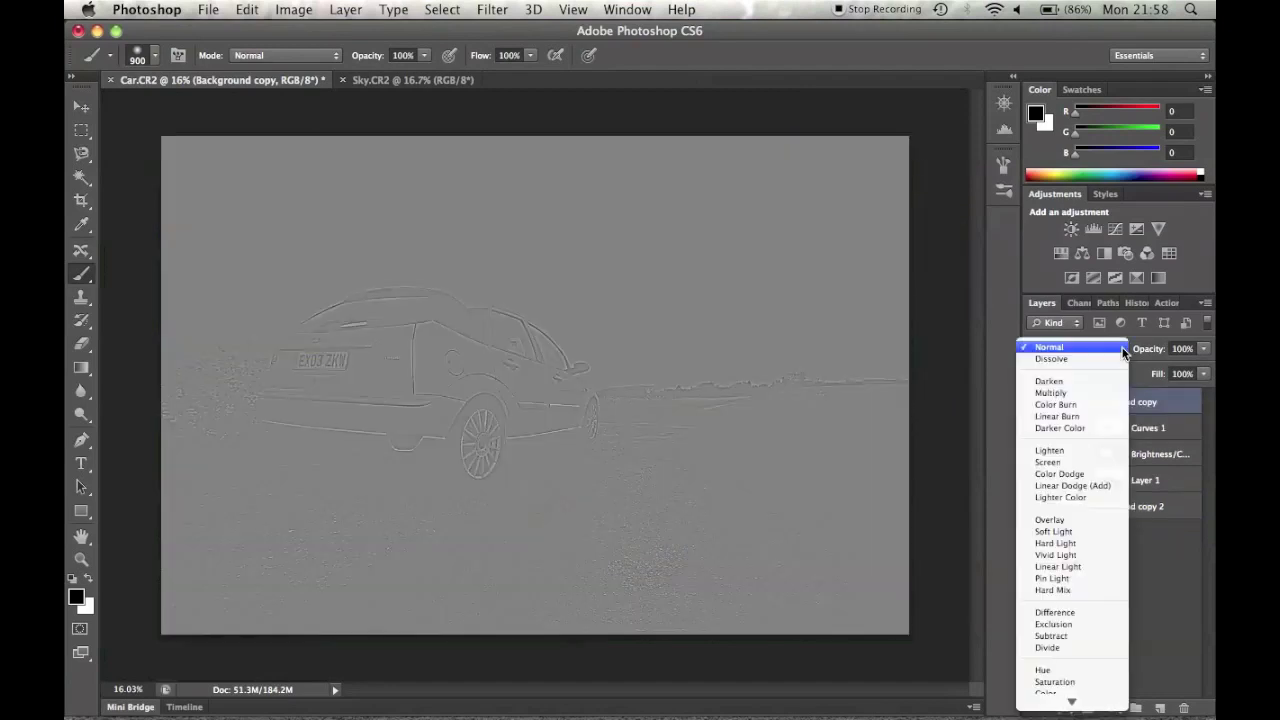
{"action": "left_click", "coordinate": [1100, 519]}
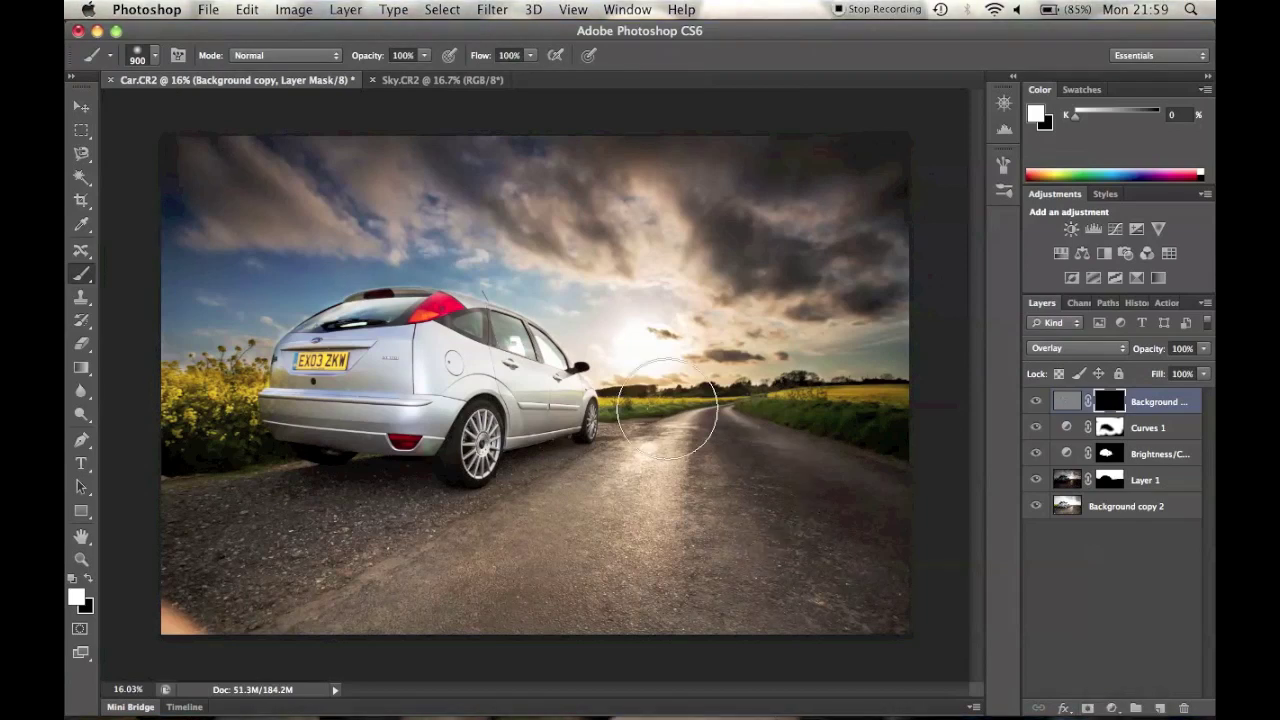
Paint white on the high-pass layer's black mask along the side door trim strips with a 175 px brush
{"action": "scroll", "coordinate": [538, 383], "scroll_direction": "up", "scroll_amount": 5}
{"action": "key", "text": "bracketleft"}
{"action": "key", "text": "bracketleft"}
{"action": "key", "text": "bracketleft"}
{"action": "key", "text": "bracketleft"}
{"action": "key", "text": "bracketleft"}
{"action": "key", "text": "bracketleft"}
{"action": "key", "text": "bracketleft"}
{"action": "key", "text": "bracketleft"}
{"action": "key", "text": "bracketleft"}
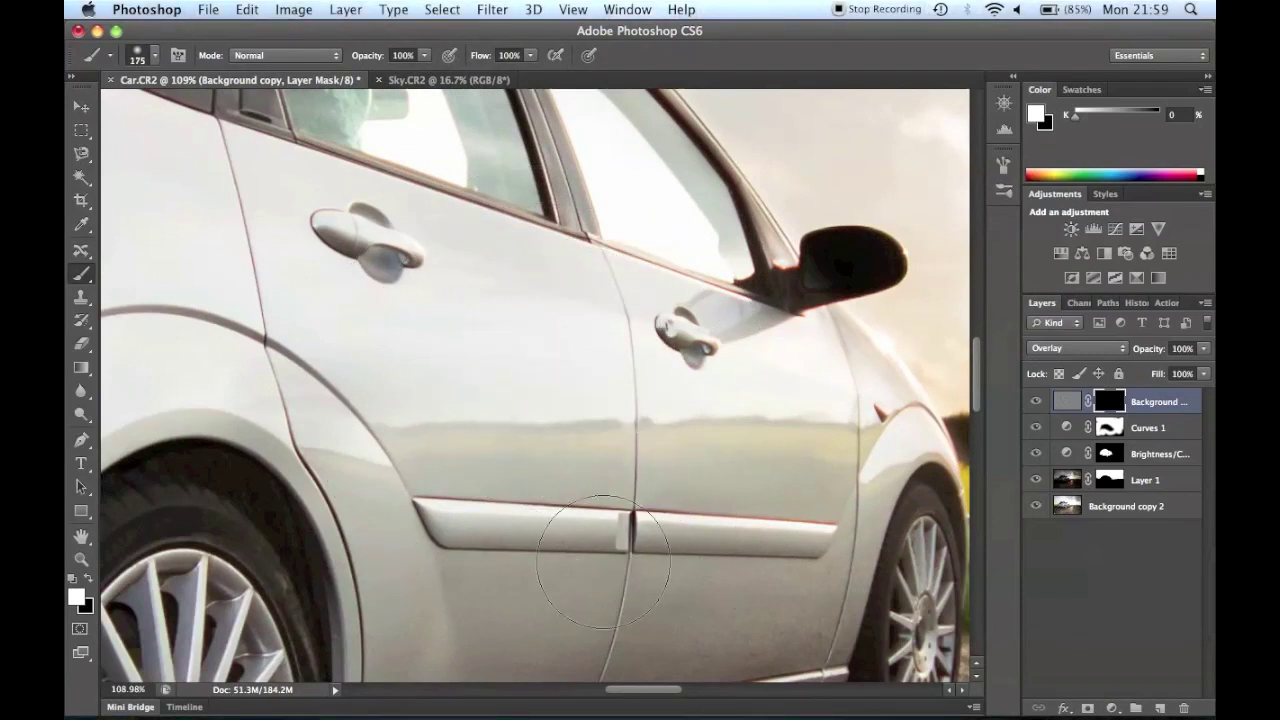
{"action": "right_click", "coordinate": [608, 505]}
{"action": "left_click", "coordinate": [739, 454]}
{"action": "mouse_move", "coordinate": [791, 508]}
{"action": "left_mouse_down"}
{"action": "mouse_move", "coordinate": [703, 541]}
{"action": "mouse_move", "coordinate": [443, 515]}
{"action": "left_mouse_up"}
{"action": "scroll", "coordinate": [443, 515], "scroll_direction": "left", "scroll_amount": 3}
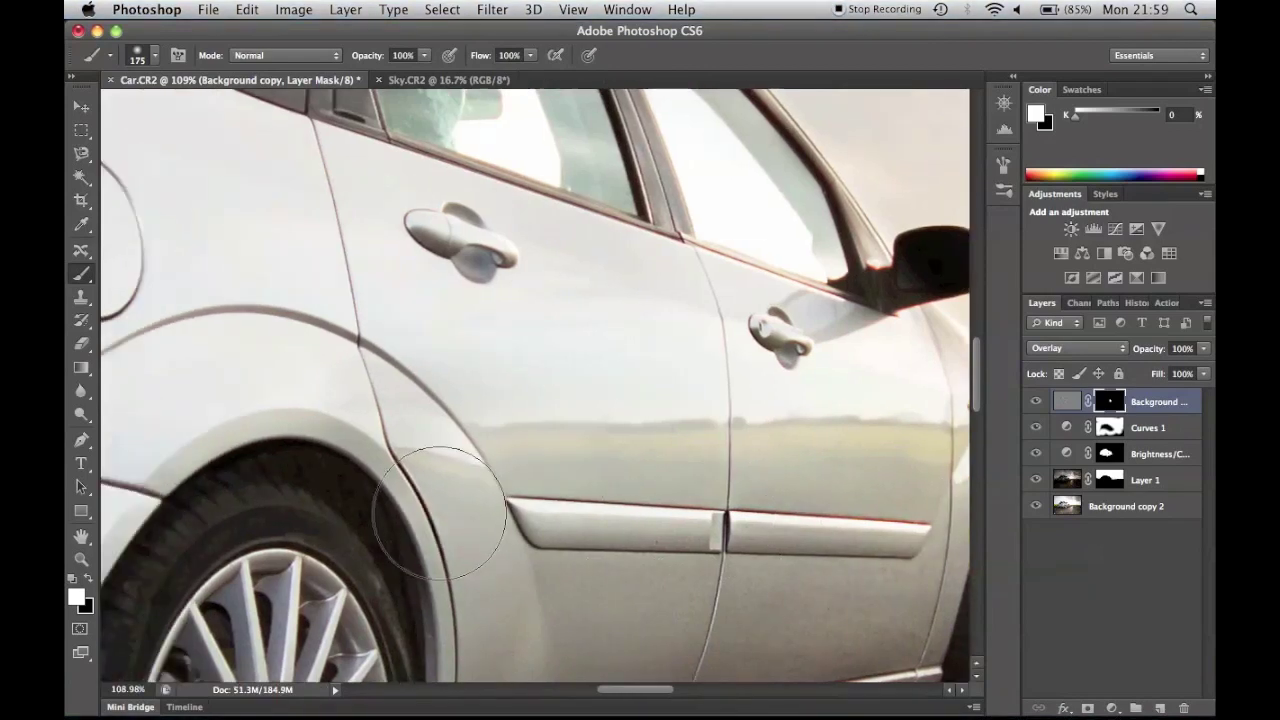
Paint white on the high-pass mask over the rear wheel arch, fuel cap, panel seams and window line with an 80 px brush
{"action": "scroll", "coordinate": [300, 190], "scroll_direction": "left", "scroll_amount": 8}
{"action": "scroll", "coordinate": [300, 190], "scroll_direction": "up", "scroll_amount": 2}
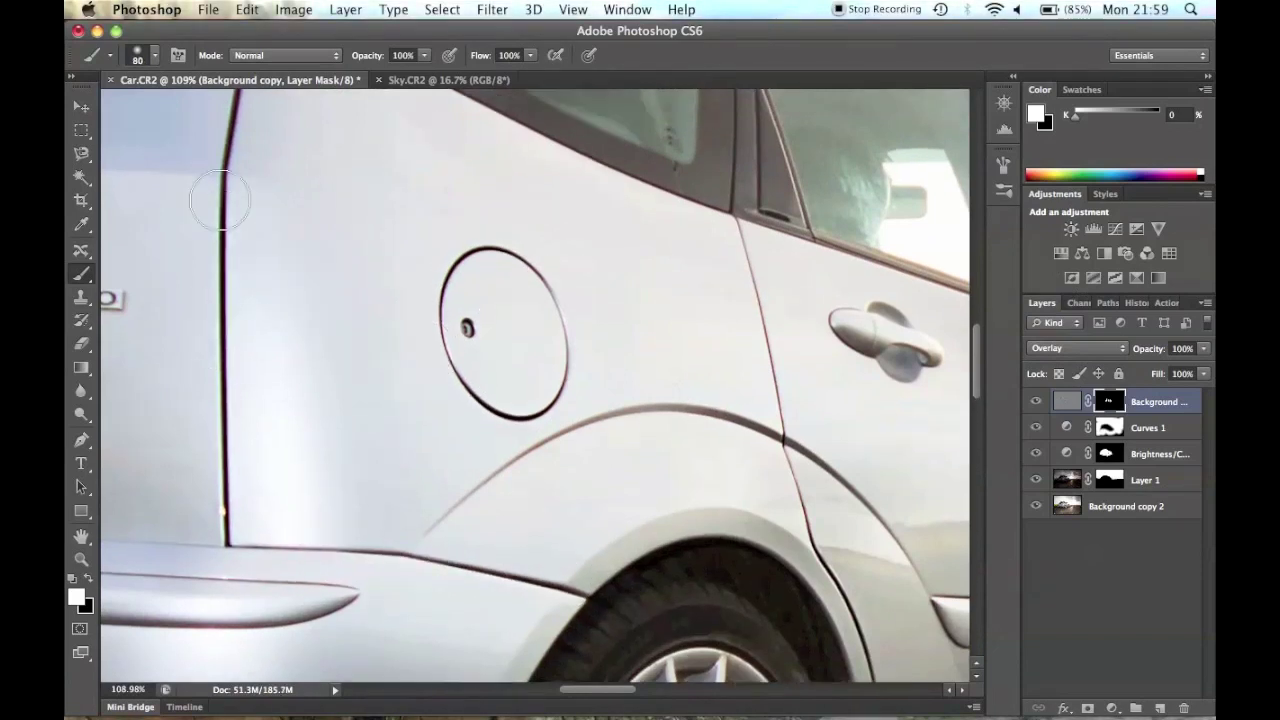
{"action": "scroll", "coordinate": [220, 200], "scroll_direction": "up", "scroll_amount": 4}
{"action": "scroll", "coordinate": [220, 200], "scroll_direction": "right", "scroll_amount": 2}
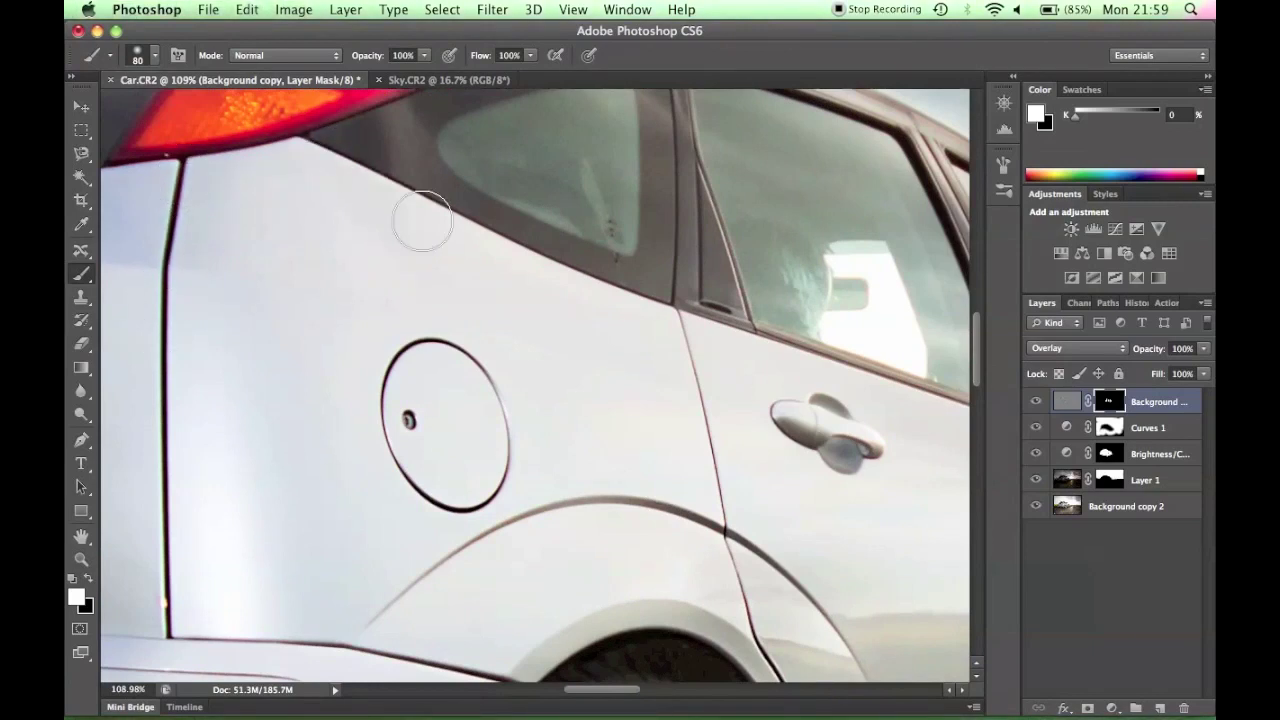
{"action": "scroll", "coordinate": [725, 270], "scroll_direction": "right", "scroll_amount": 8}
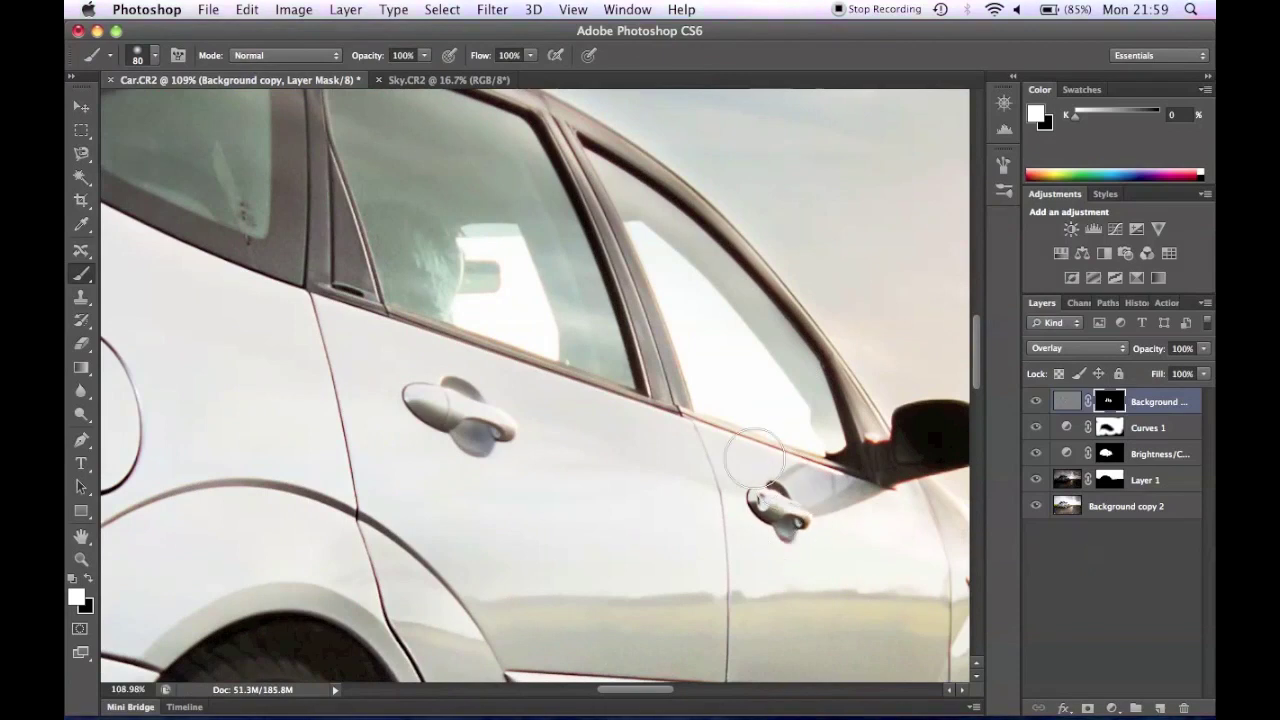
Paint white on the high-pass mask around the red bumper light and along the thin bright strip of the lower bumper
{"action": "scroll", "coordinate": [457, 387], "scroll_direction": "down", "scroll_amount": 10}
{"action": "scroll", "coordinate": [457, 387], "scroll_direction": "left", "scroll_amount": 12}
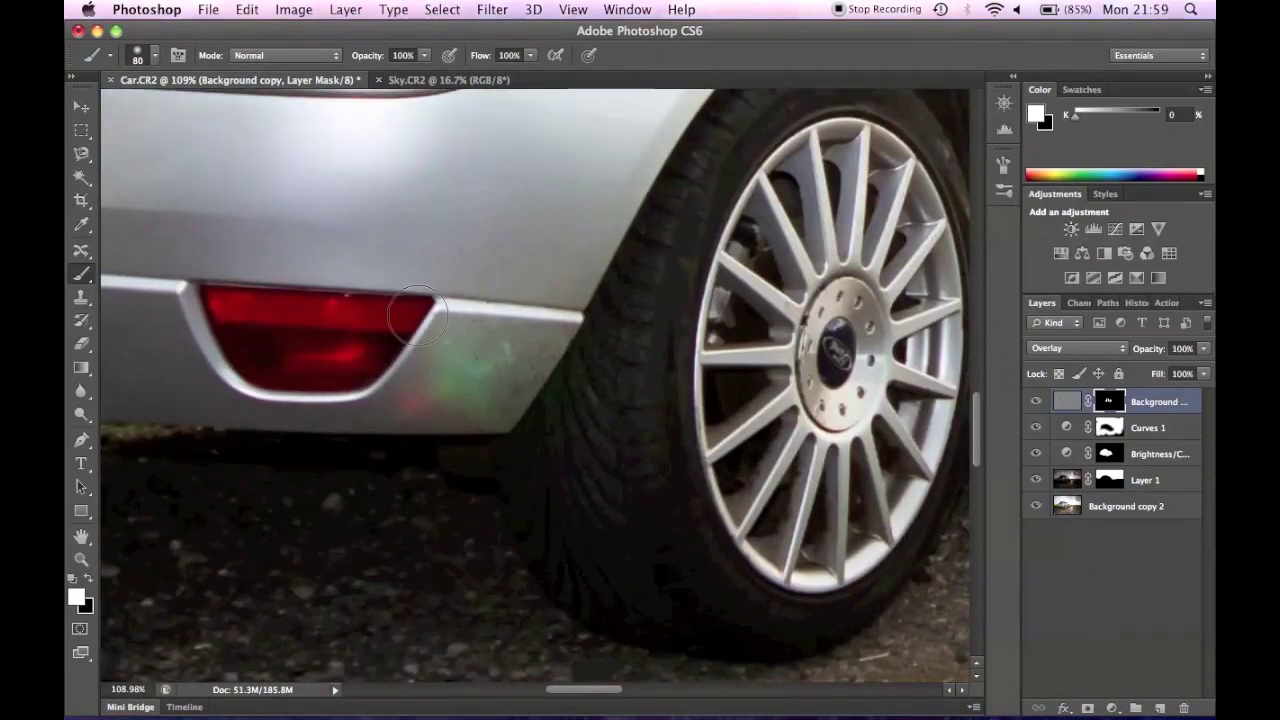
{"action": "scroll", "coordinate": [245, 290], "scroll_direction": "left", "scroll_amount": 6}
{"action": "scroll", "coordinate": [243, 290], "scroll_direction": "left", "scroll_amount": 1}
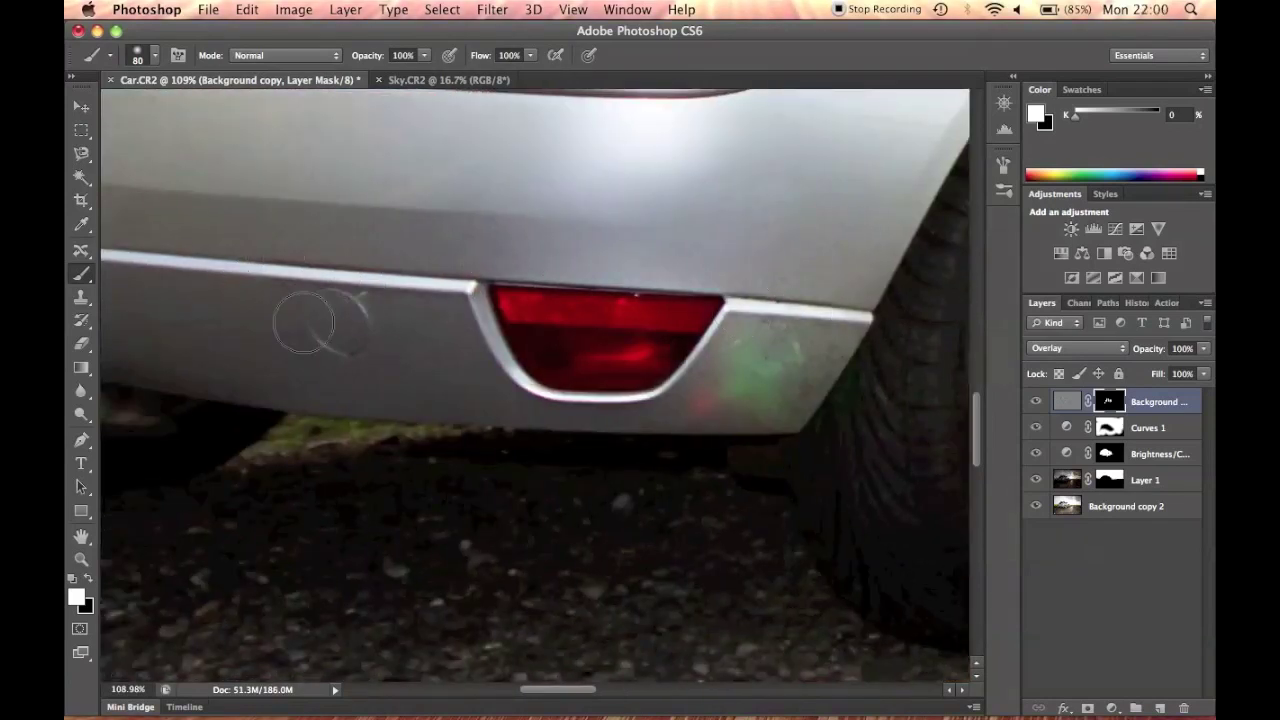
{"action": "scroll", "coordinate": [362, 326], "scroll_direction": "left", "scroll_amount": 6}
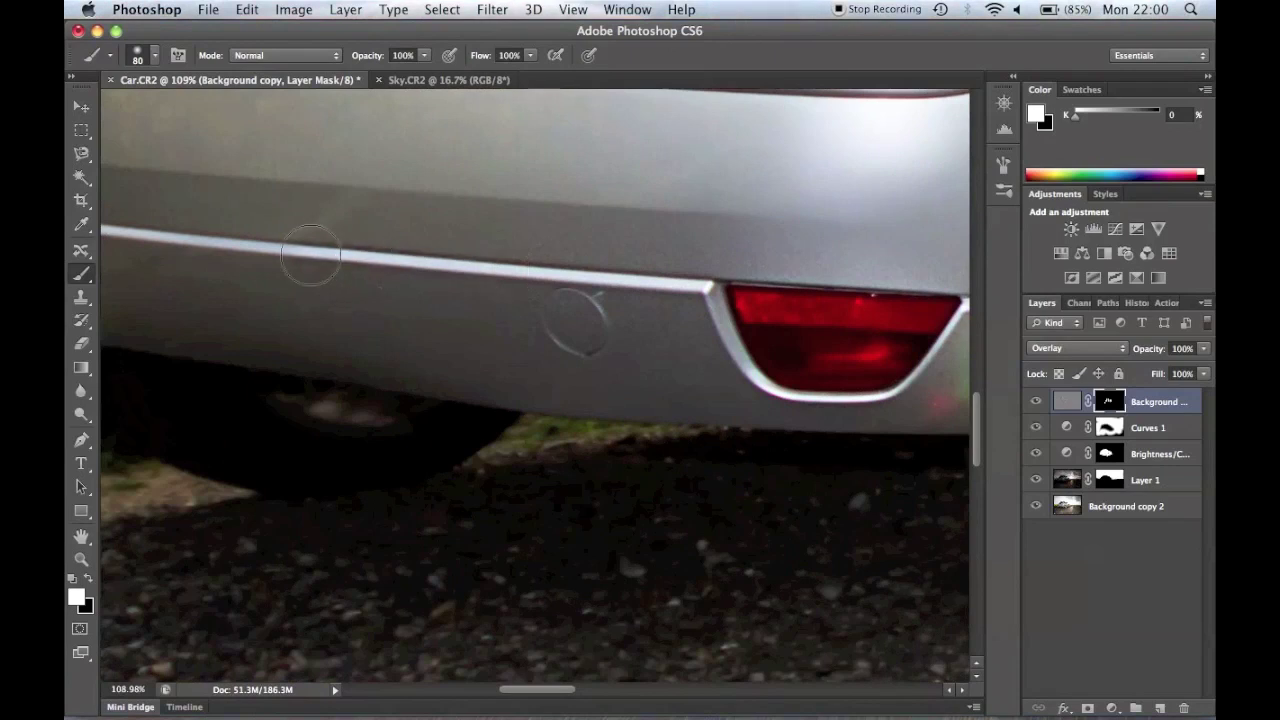
{"action": "scroll", "coordinate": [175, 232], "scroll_direction": "left", "scroll_amount": 5}
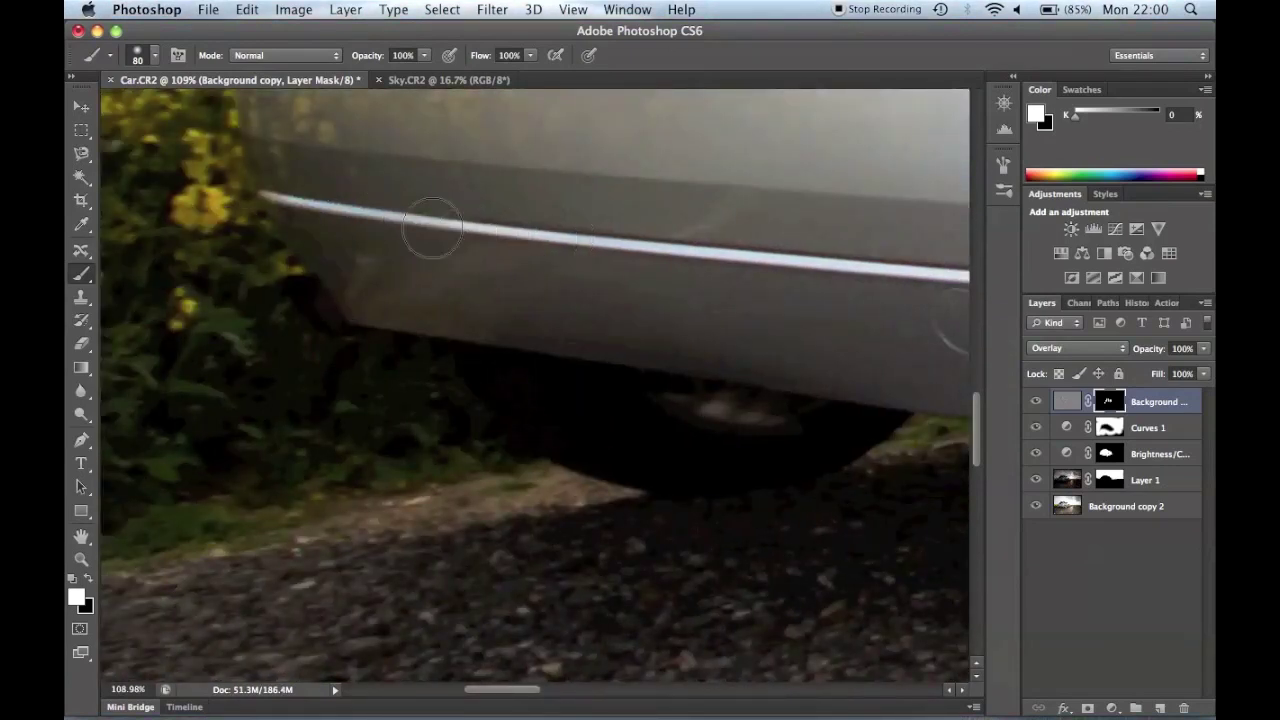
Paint white on the high-pass mask along the rear bumper's protective trim strip, out to its pointed end
{"action": "scroll", "coordinate": [276, 193], "scroll_direction": "up", "scroll_amount": 5}
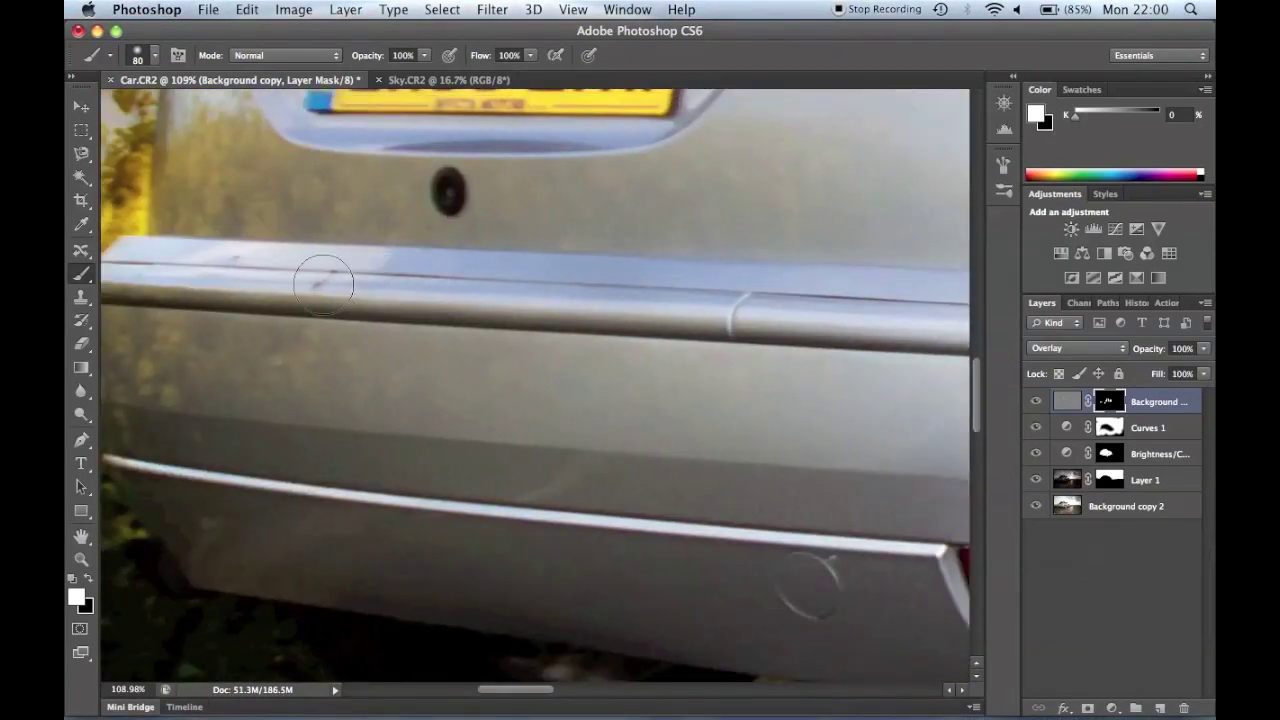
{"action": "scroll", "coordinate": [817, 325], "scroll_direction": "right", "scroll_amount": 2}
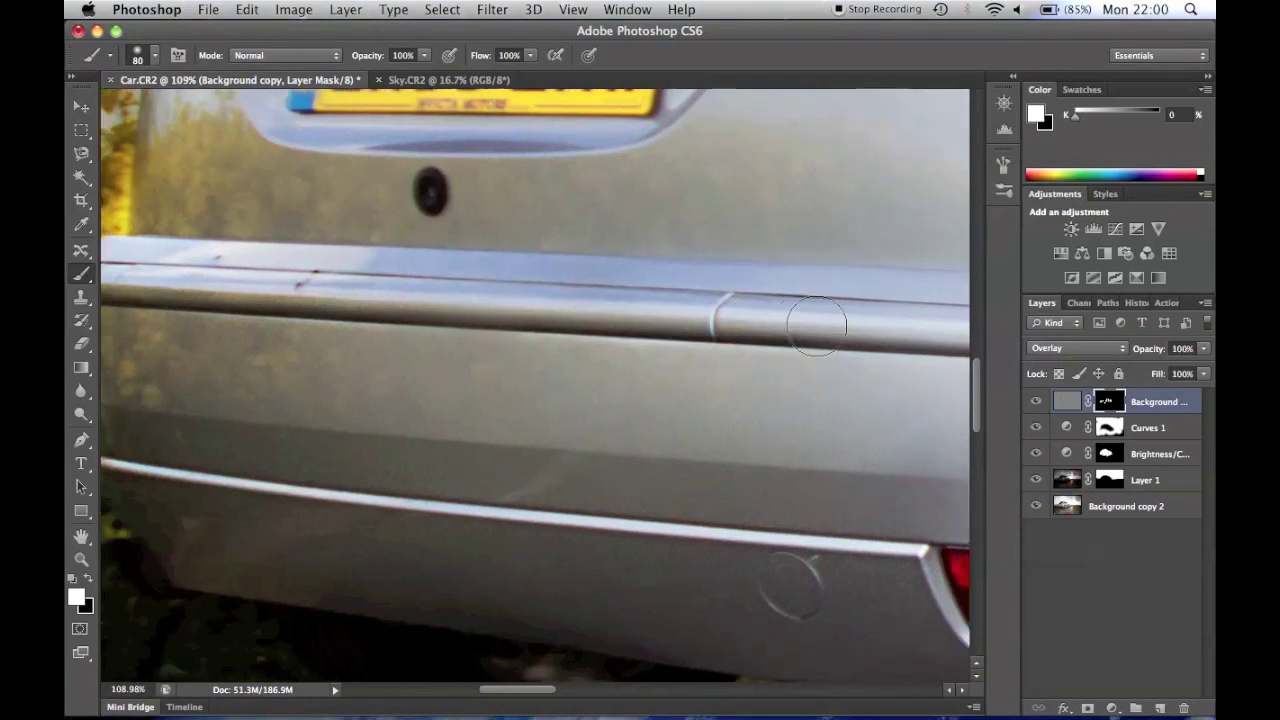
{"action": "scroll", "coordinate": [817, 325], "scroll_direction": "right", "scroll_amount": 8}
{"action": "right_click", "coordinate": [799, 325]}
{"action": "left_click", "coordinate": [682, 336]}
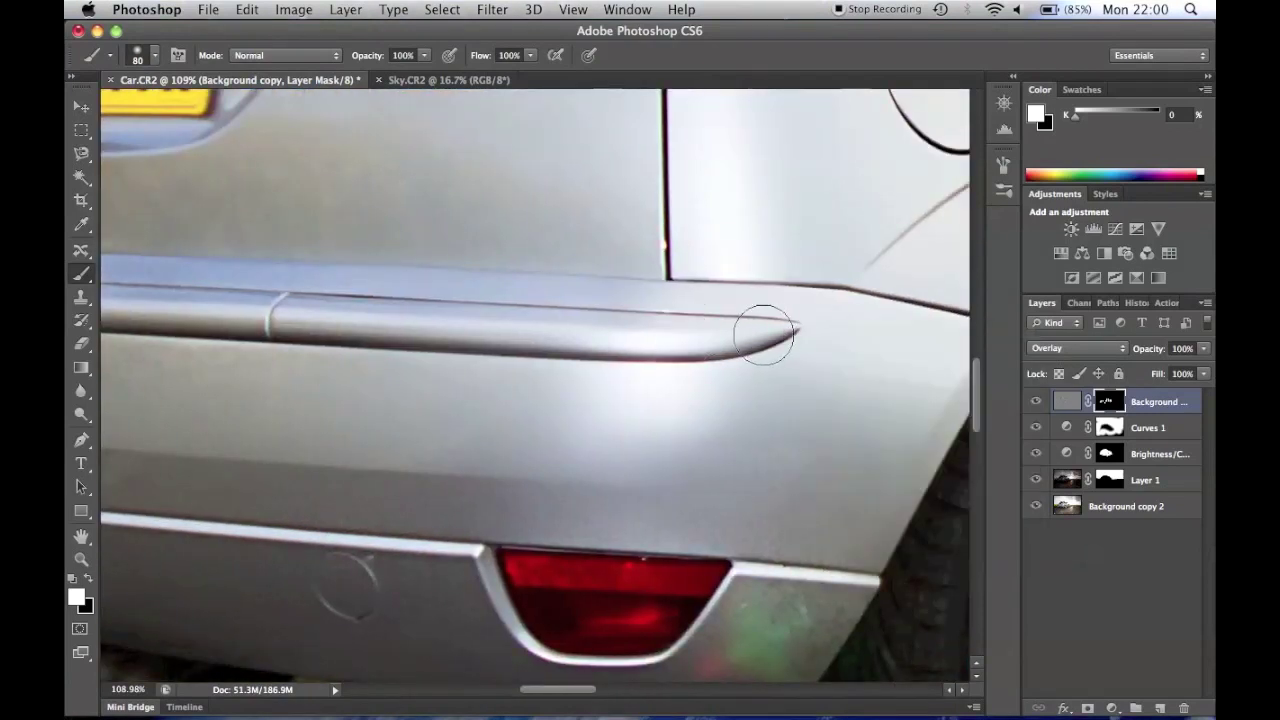
Paint white on the high-pass mask over the tailgate's ST170 badge, number plate recess, number plate and Ford badge
{"action": "scroll", "coordinate": [500, 286], "scroll_direction": "up", "scroll_amount": 5}
{"action": "scroll", "coordinate": [500, 286], "scroll_direction": "left", "scroll_amount": 2}
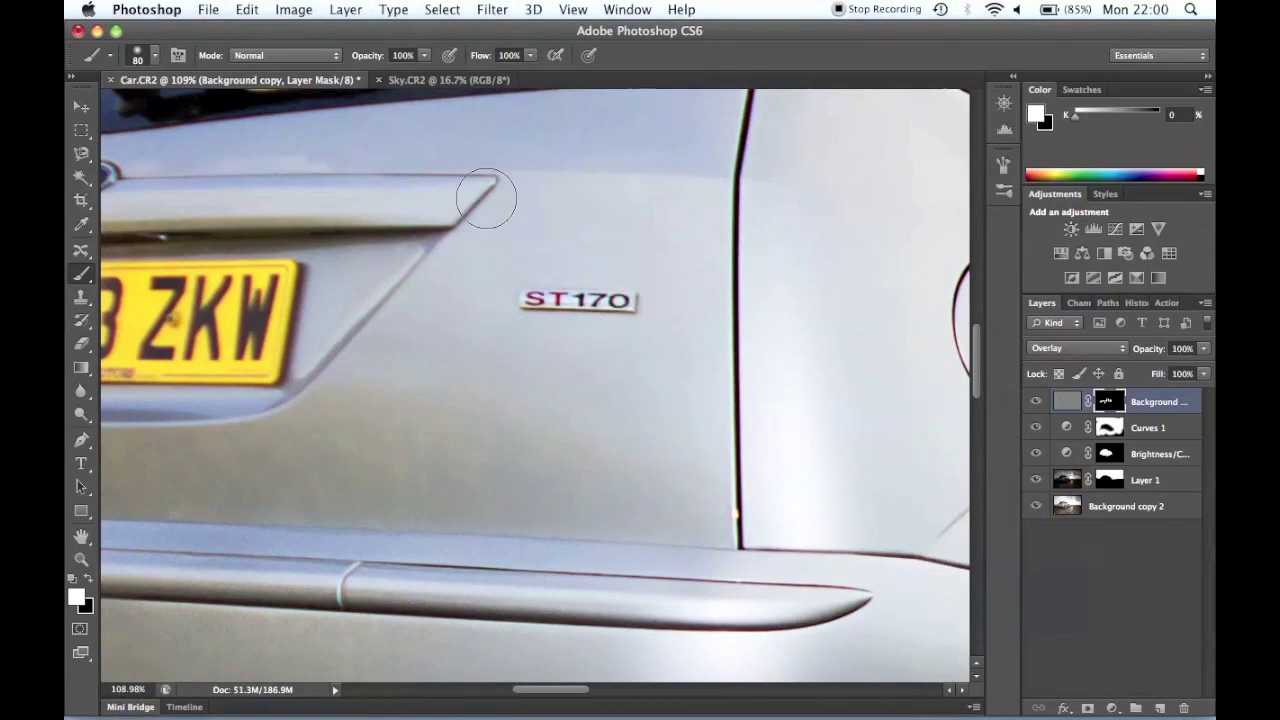
{"action": "scroll", "coordinate": [402, 268], "scroll_direction": "left", "scroll_amount": 10}
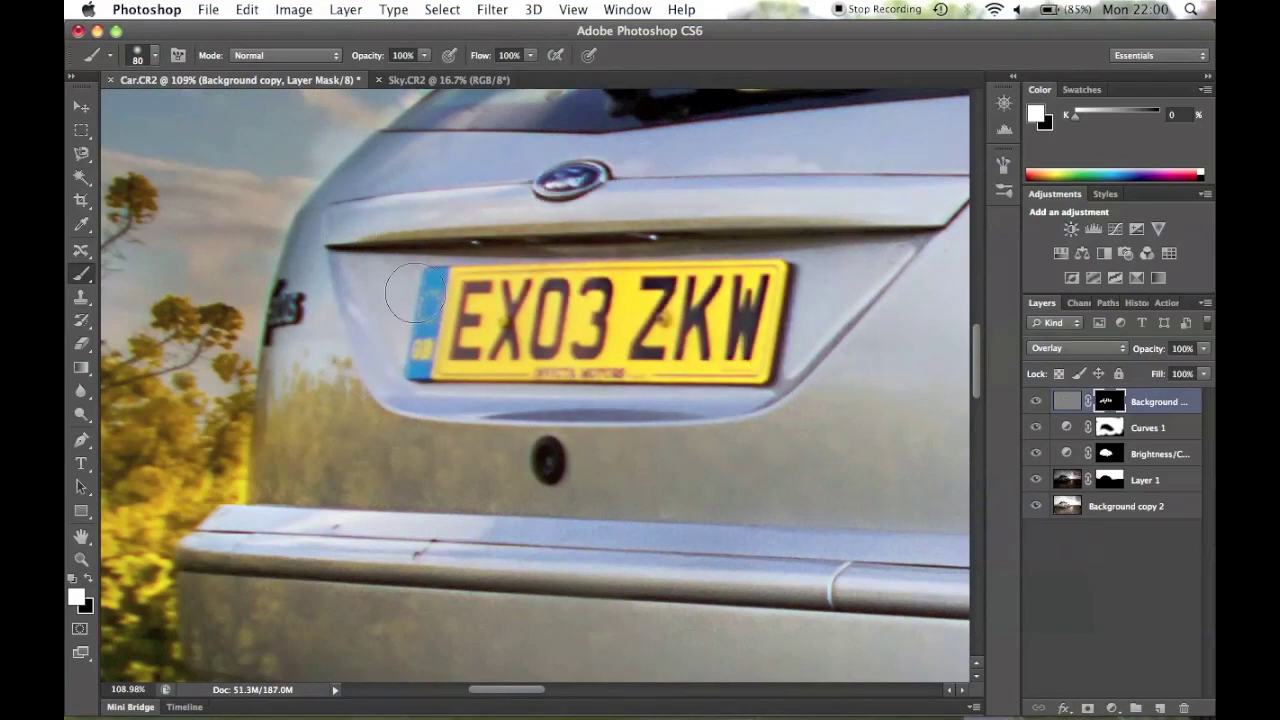
Paint white on the high-pass mask over the rear wiper, tail light edges and side window frames
{"action": "scroll", "coordinate": [503, 337], "scroll_direction": "up", "scroll_amount": 6}
{"action": "scroll", "coordinate": [503, 337], "scroll_direction": "right", "scroll_amount": 5}
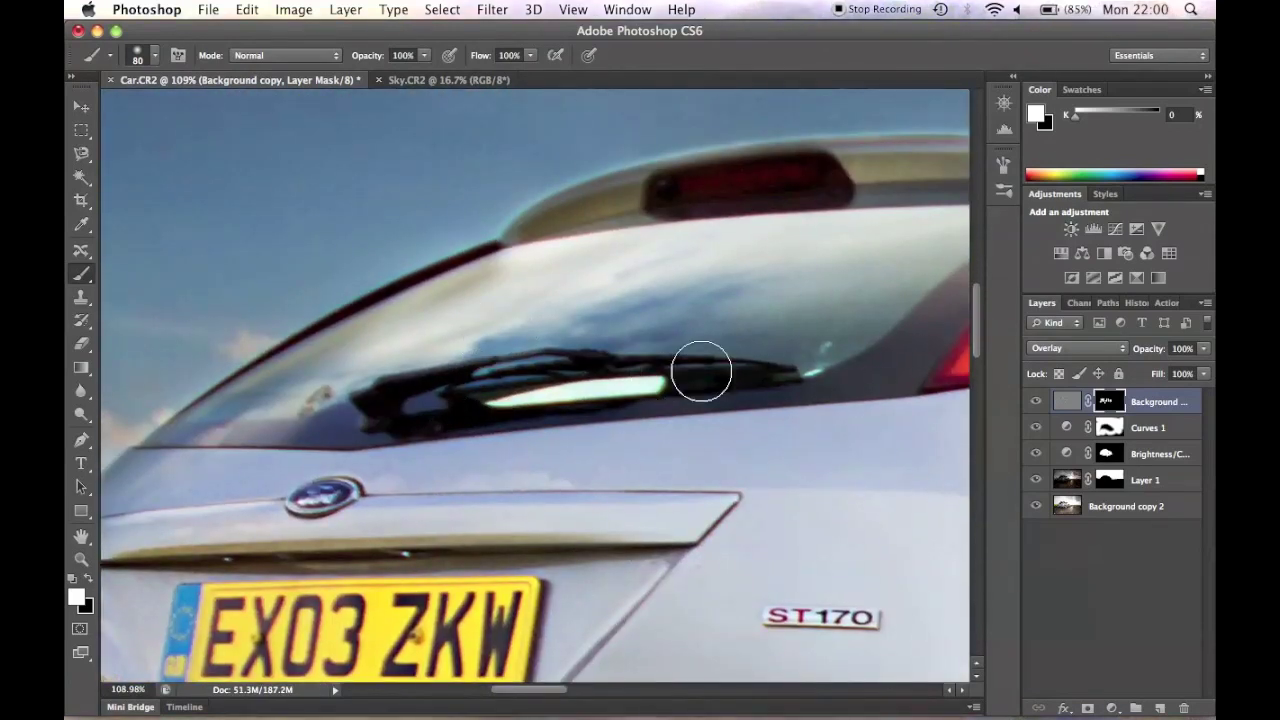
{"action": "scroll", "coordinate": [371, 411], "scroll_direction": "right", "scroll_amount": 8}
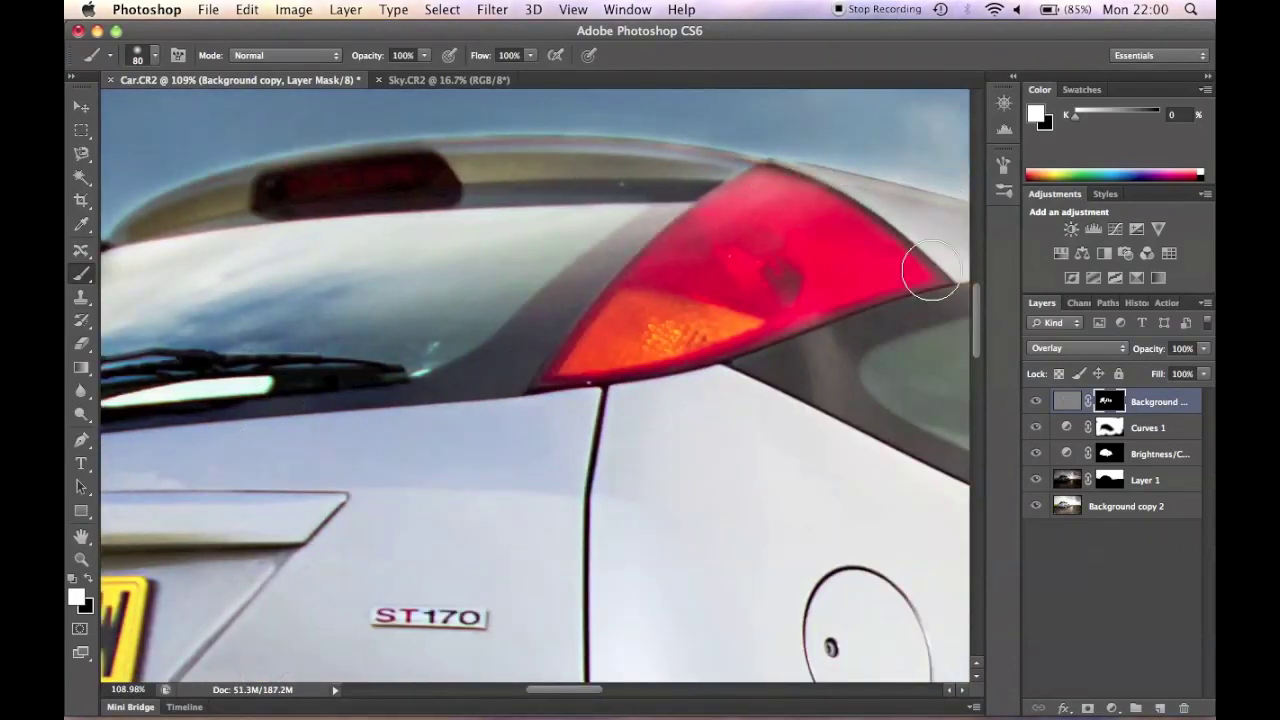
{"action": "scroll", "coordinate": [527, 402], "scroll_direction": "right", "scroll_amount": 15}
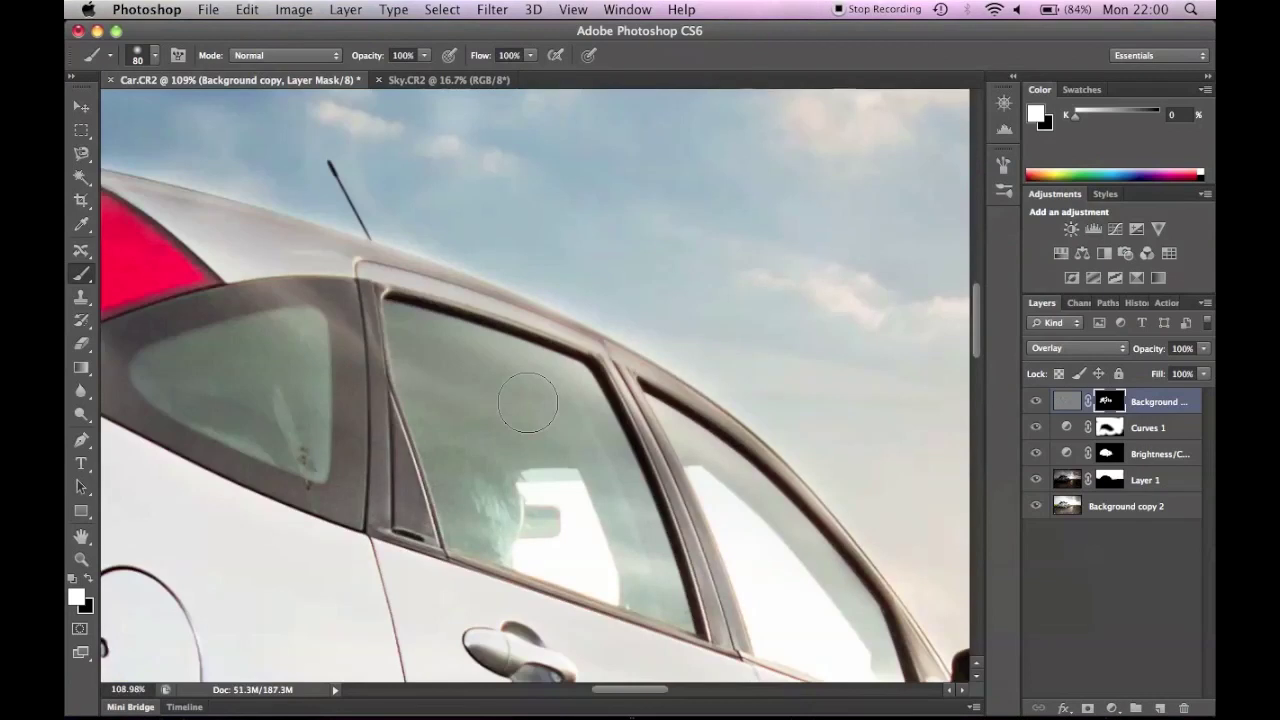
Crop the image with a full-width rectangular selection that excludes the road strip and finger along the lower edge, and deselect
{"action": "scroll", "coordinate": [527, 402], "scroll_direction": "down", "scroll_amount": 5}
{"action": "scroll", "coordinate": [527, 403], "scroll_direction": "down", "scroll_amount": 10}
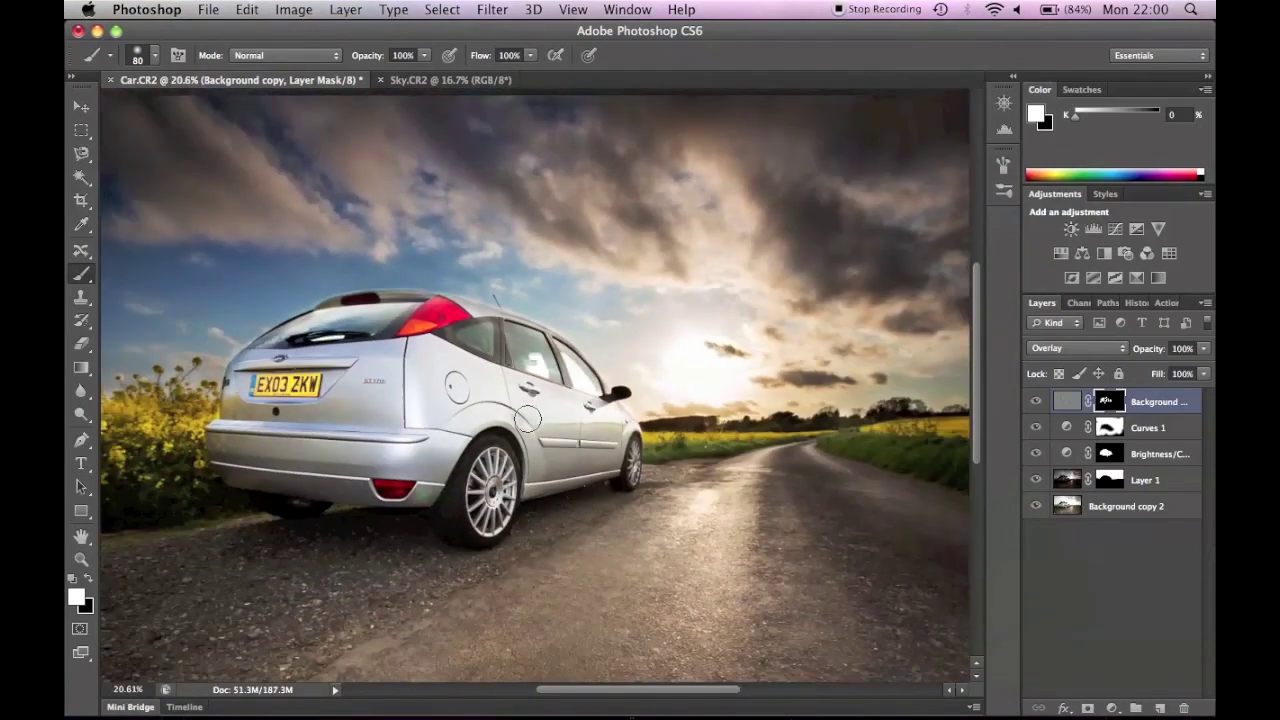
{"action": "scroll", "coordinate": [525, 470], "scroll_direction": "down", "scroll_amount": 10}
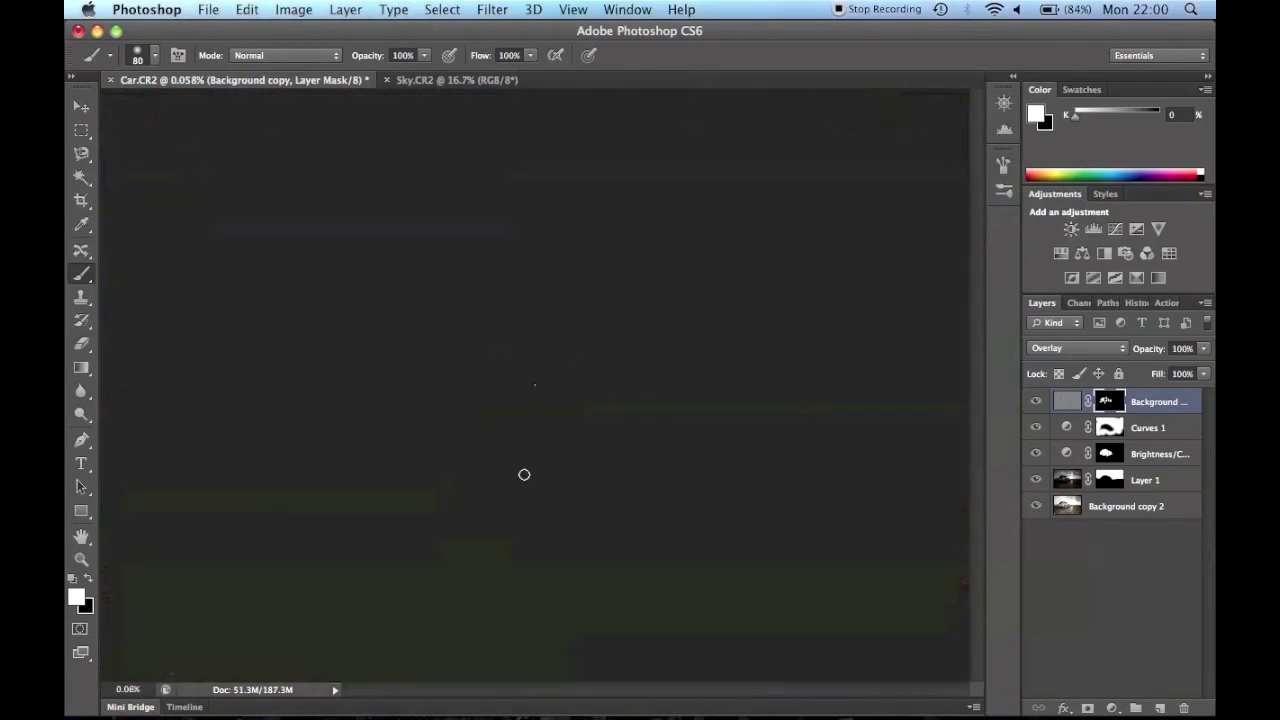
{"action": "scroll", "coordinate": [523, 471], "scroll_direction": "up", "scroll_amount": 10}
{"action": "scroll", "coordinate": [523, 471], "scroll_direction": "down", "scroll_amount": 3}
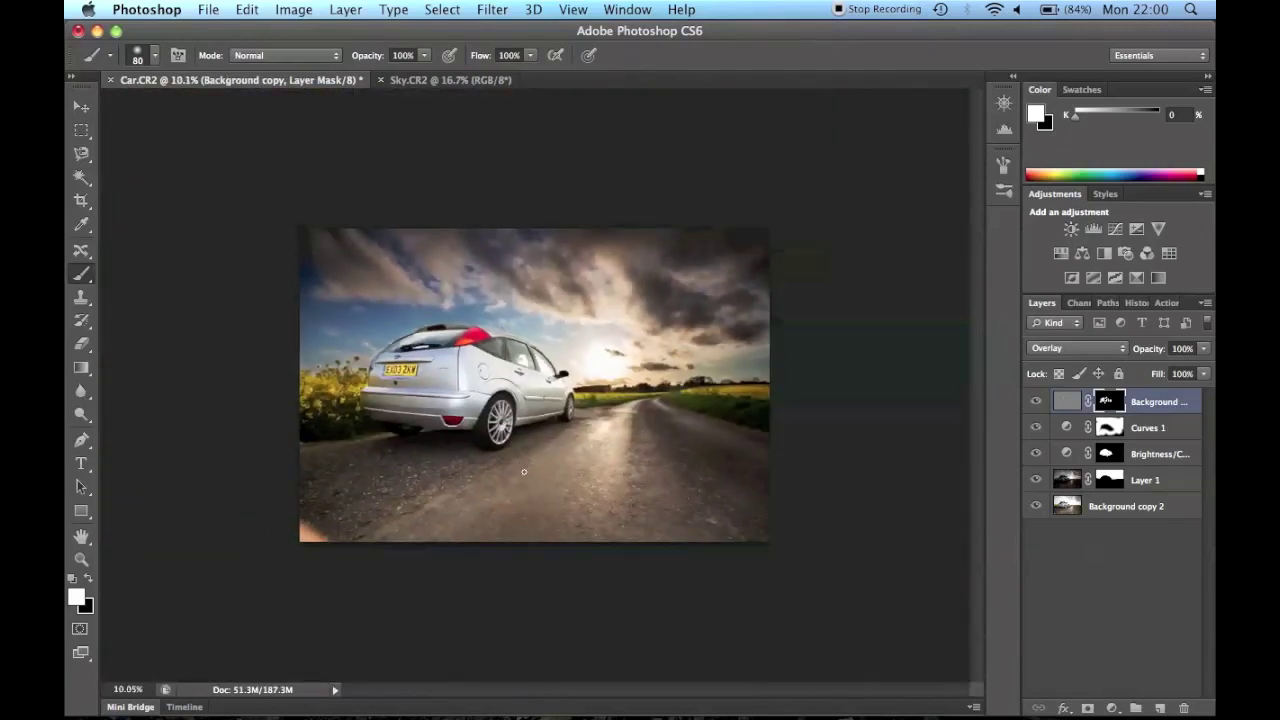
{"action": "left_click", "coordinate": [82, 151]}
{"action": "left_click", "coordinate": [81, 130]}
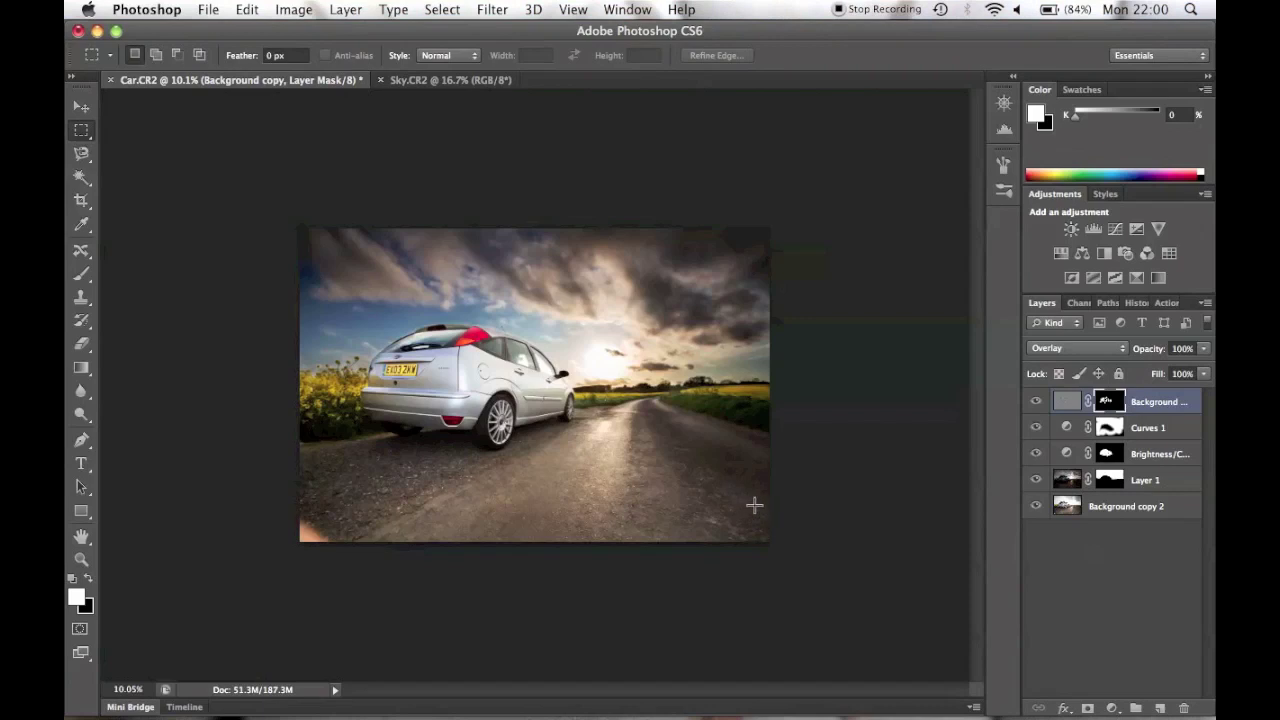
{"action": "left_click_drag", "start_coordinate": [755, 498], "coordinate": [188, 160]}
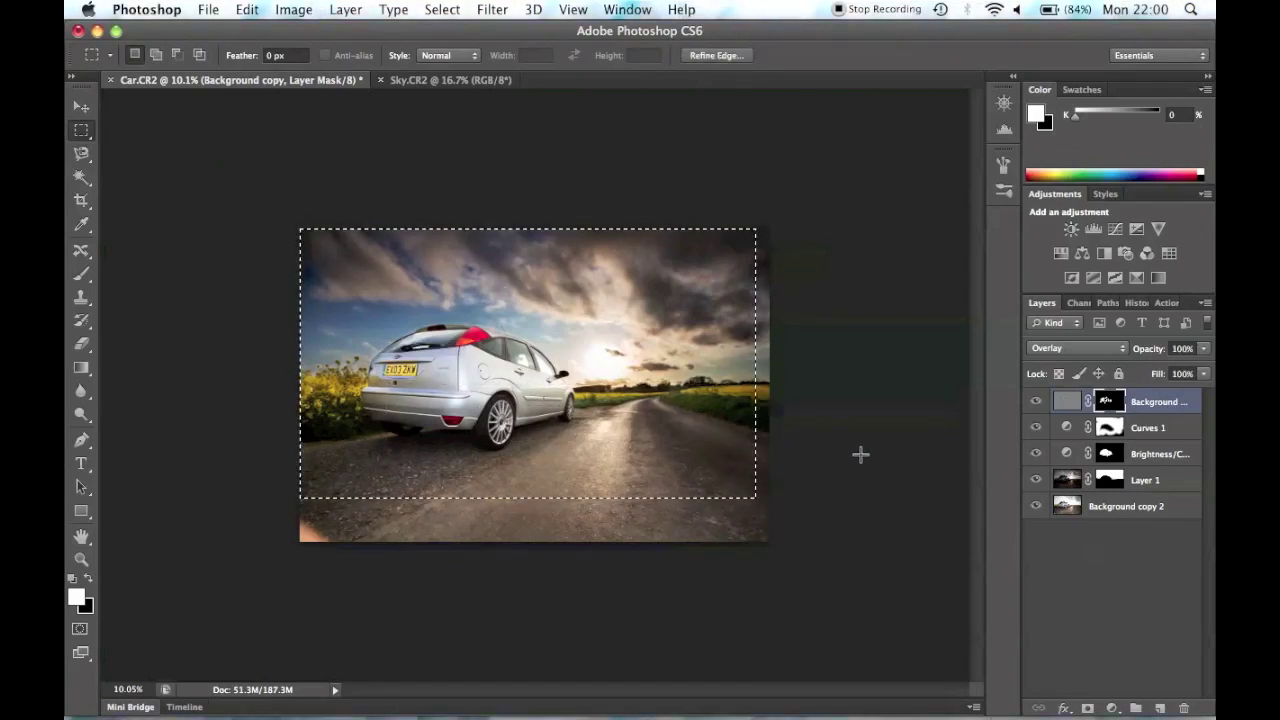
{"action": "left_click_drag", "start_coordinate": [801, 509], "coordinate": [214, 214]}
{"action": "left_click", "coordinate": [294, 10]}
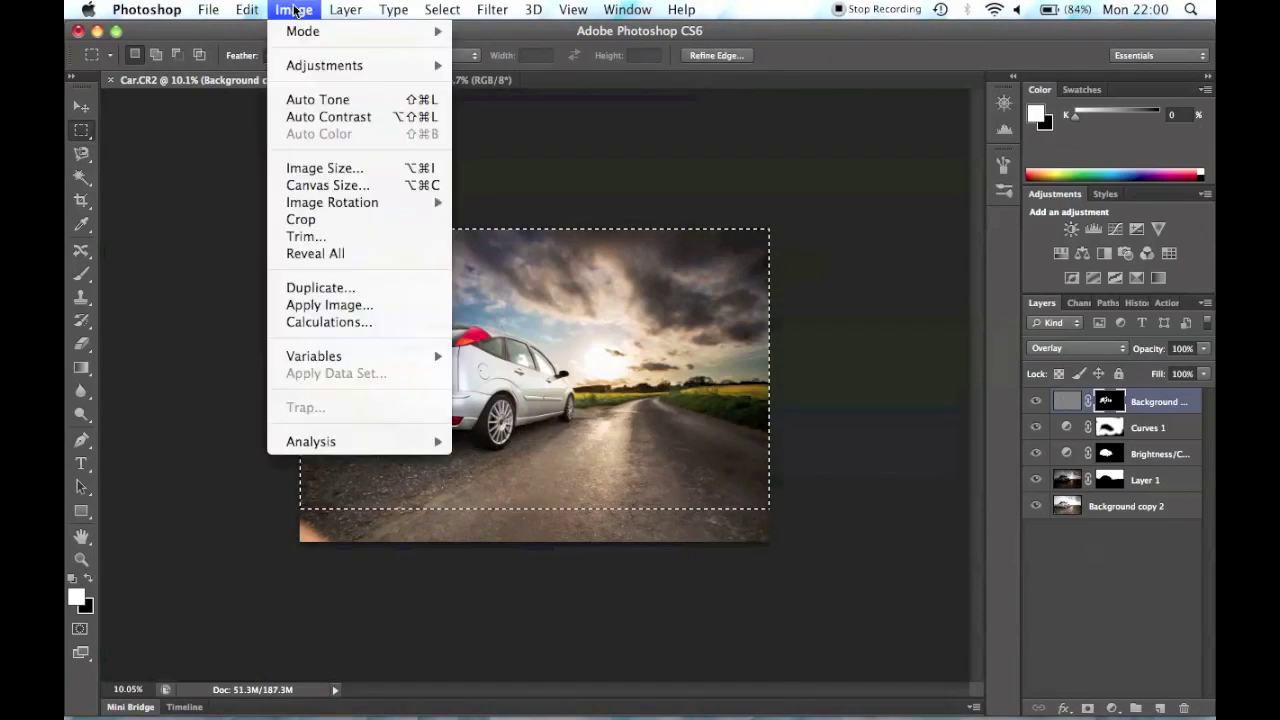
{"action": "left_click", "coordinate": [361, 224]}
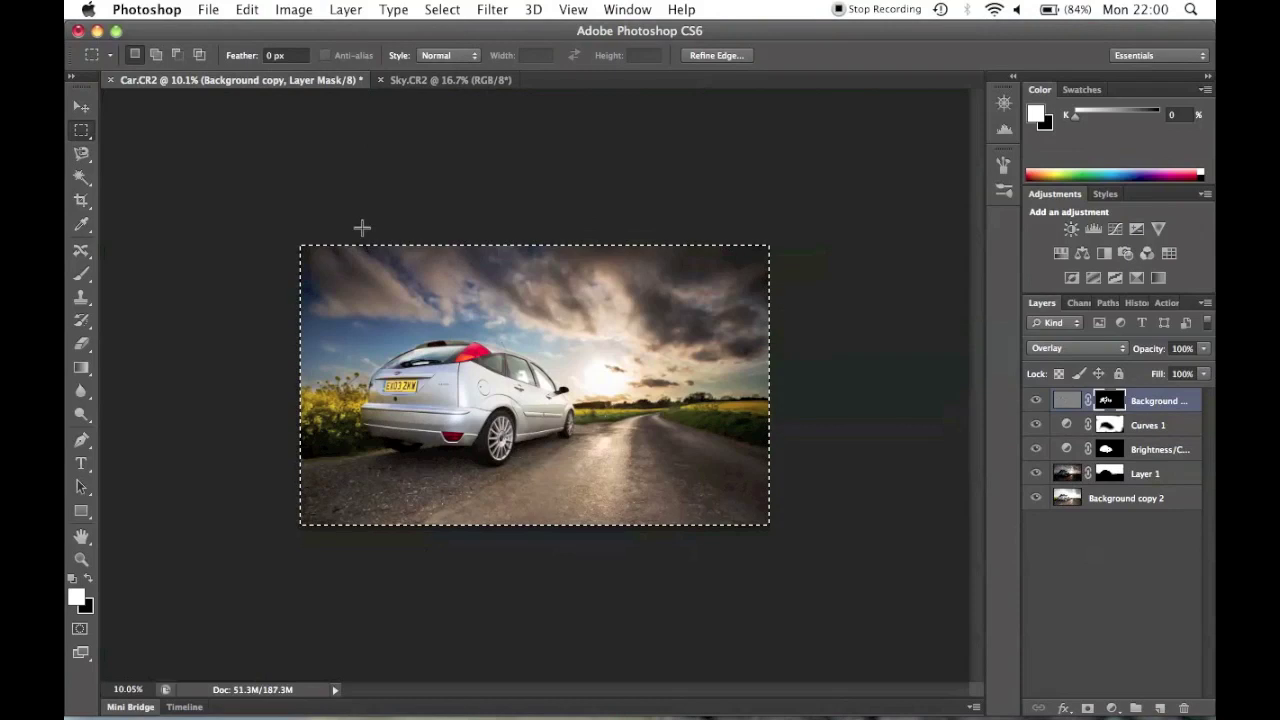
{"action": "left_click", "coordinate": [889, 420]}
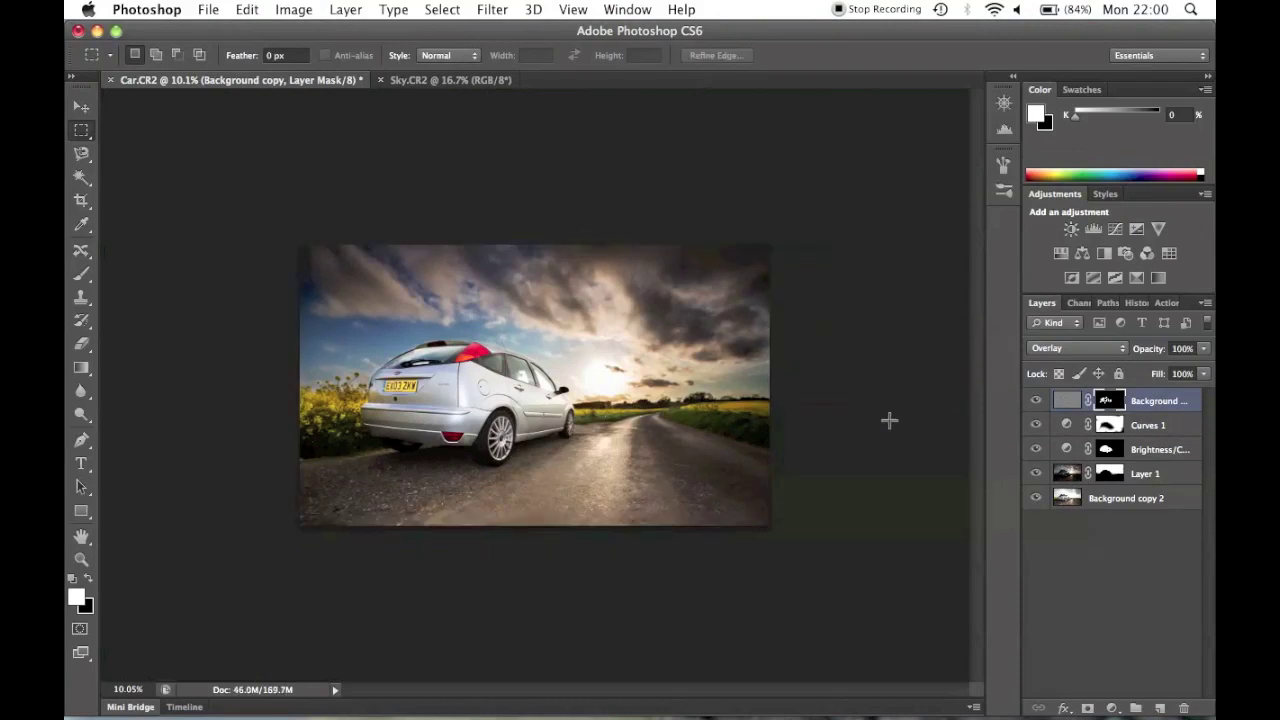
Close the Sky.CR2 document without saving its changes
{"action": "left_click", "coordinate": [200, 12]}
{"action": "left_click", "coordinate": [546, 149]}
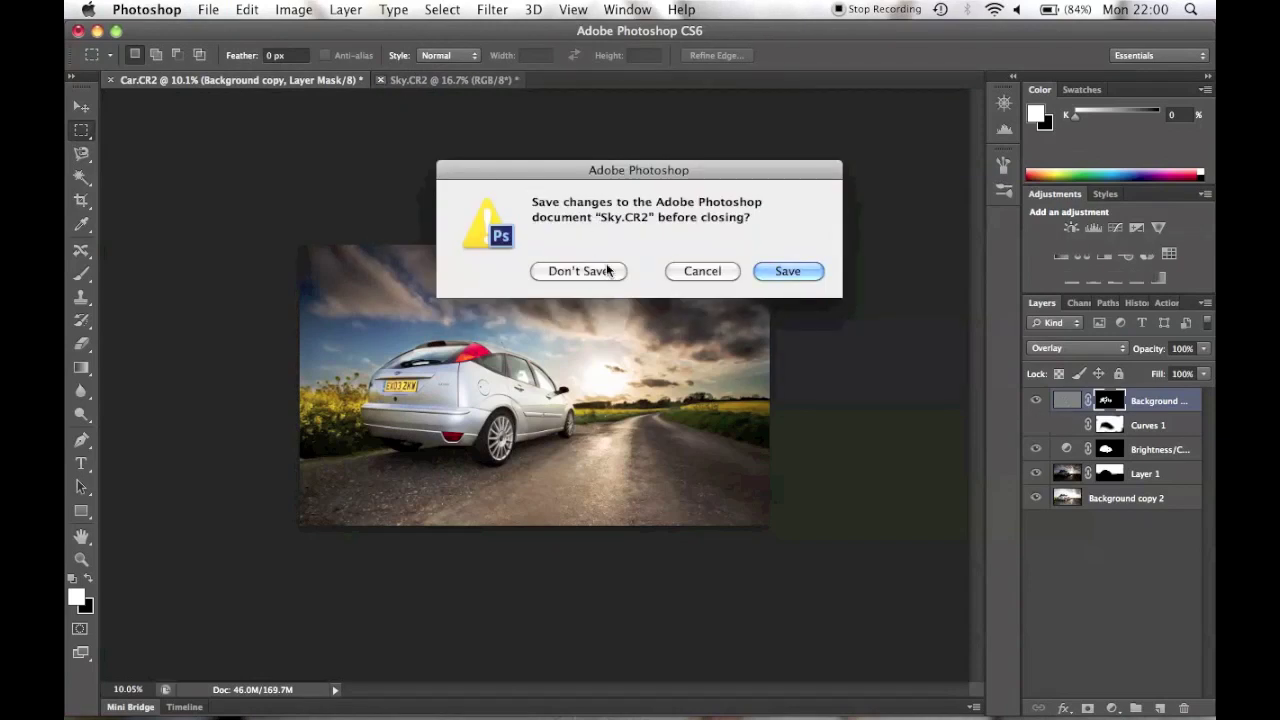
{"action": "left_click", "coordinate": [603, 271]}
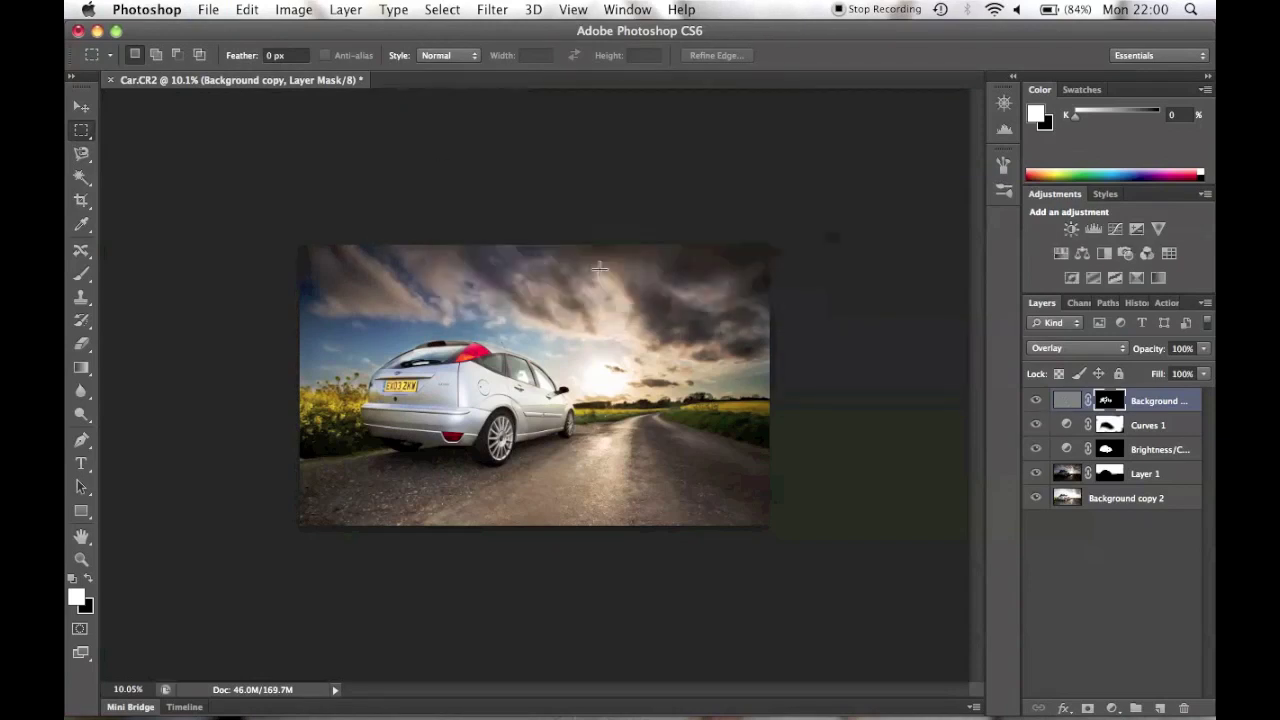
Hide Layer 1, Brightness/Contrast, Curves 1 and the high-pass layer to view the base photo alone
{"action": "left_click", "coordinate": [1035, 473]}
{"action": "left_click", "coordinate": [1035, 449]}
{"action": "left_click", "coordinate": [1036, 426]}
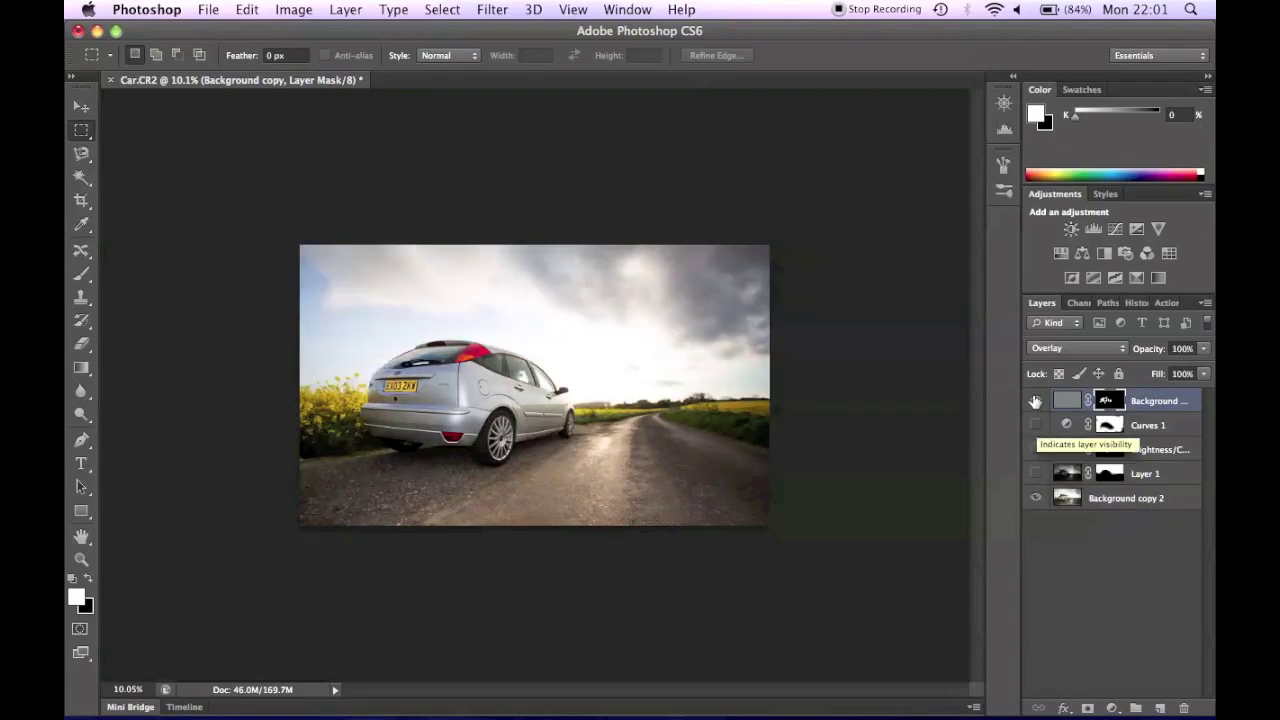
{"action": "left_click", "coordinate": [1035, 400]}
{"action": "key", "text": "super+equal"}
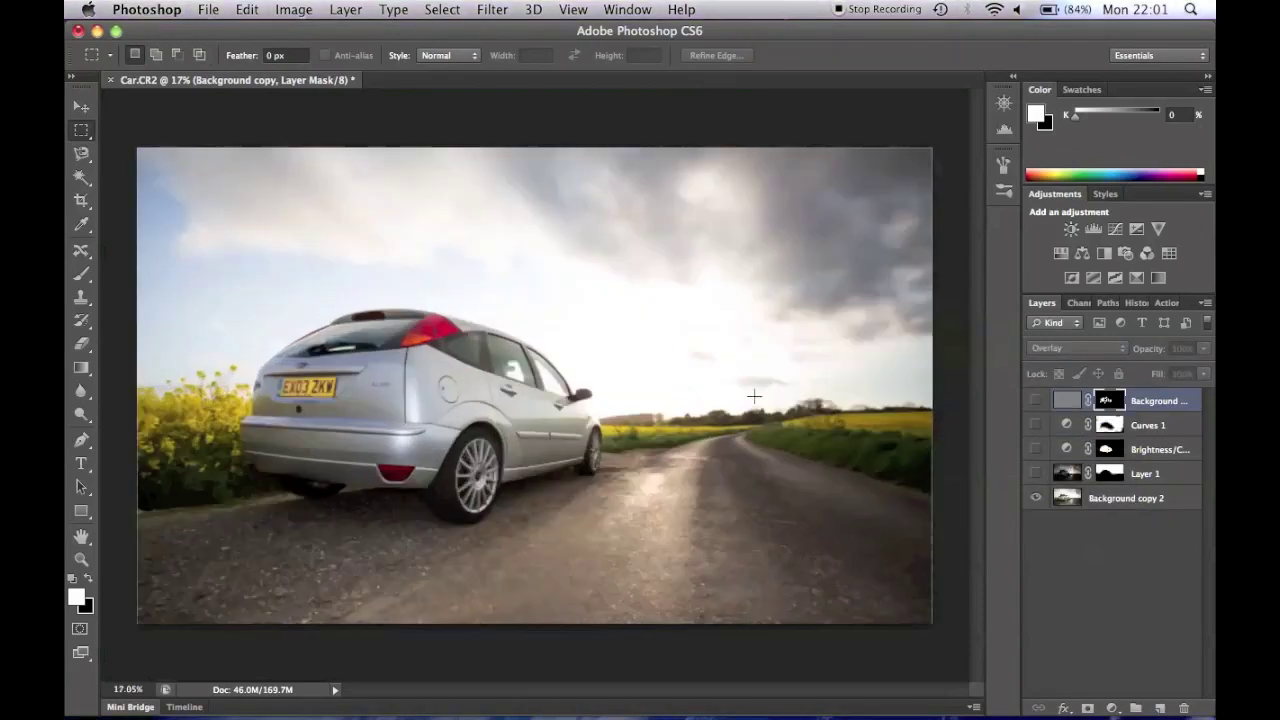
{"action": "scroll", "coordinate": [754, 396], "scroll_direction": "up", "scroll_amount": 5}
{"action": "scroll", "coordinate": [754, 396], "scroll_direction": "down", "scroll_amount": 5}
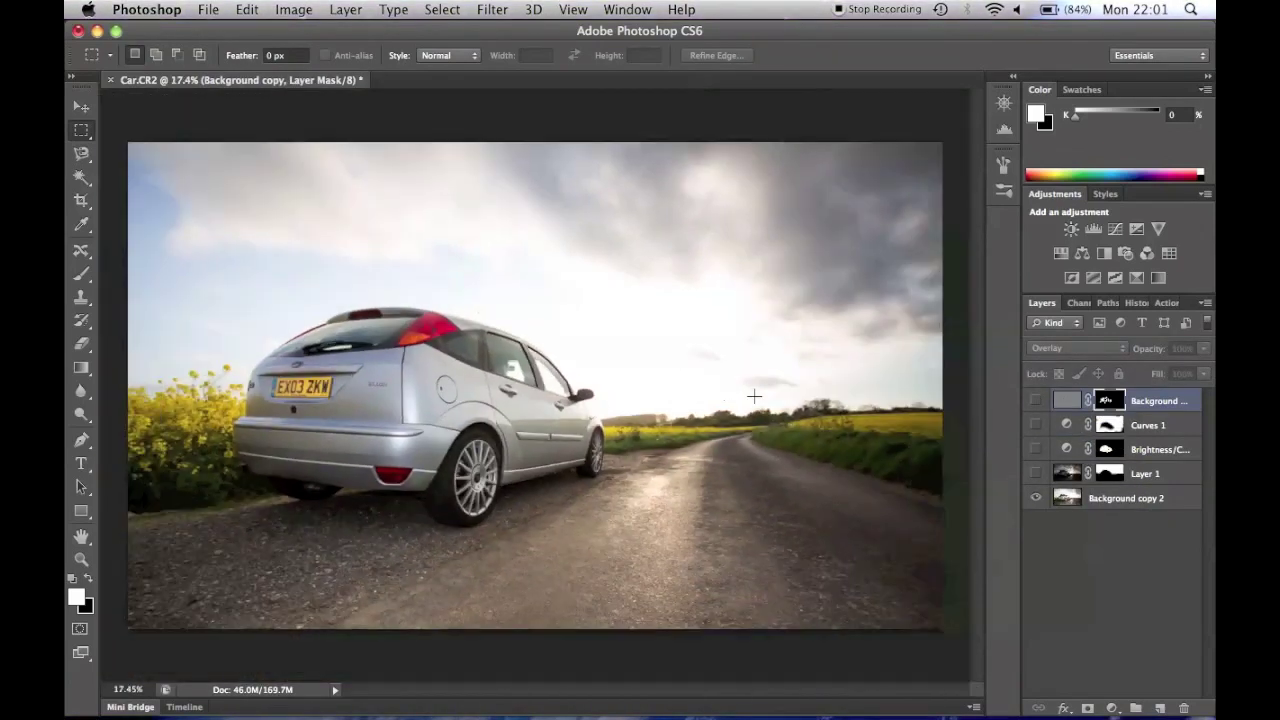
Toggle Layer 1's visibility repeatedly to compare the sky before and after blending, leaving the layer shown
{"action": "left_click", "coordinate": [1035, 474]}
{"action": "left_click", "coordinate": [1035, 474]}
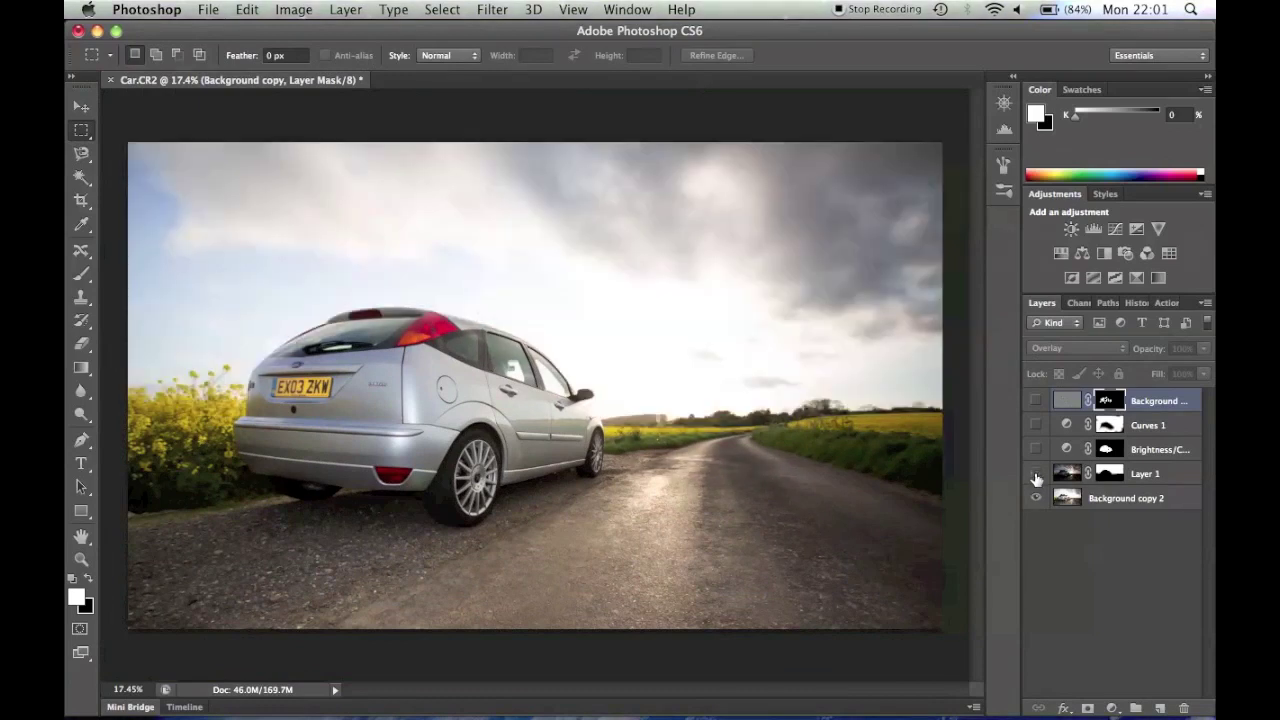
{"action": "left_click", "coordinate": [1035, 474]}
{"action": "left_click", "coordinate": [1035, 474]}
{"action": "left_click", "coordinate": [1035, 474]}
{"action": "left_click", "coordinate": [1035, 474]}
{"action": "left_click", "coordinate": [1035, 474]}
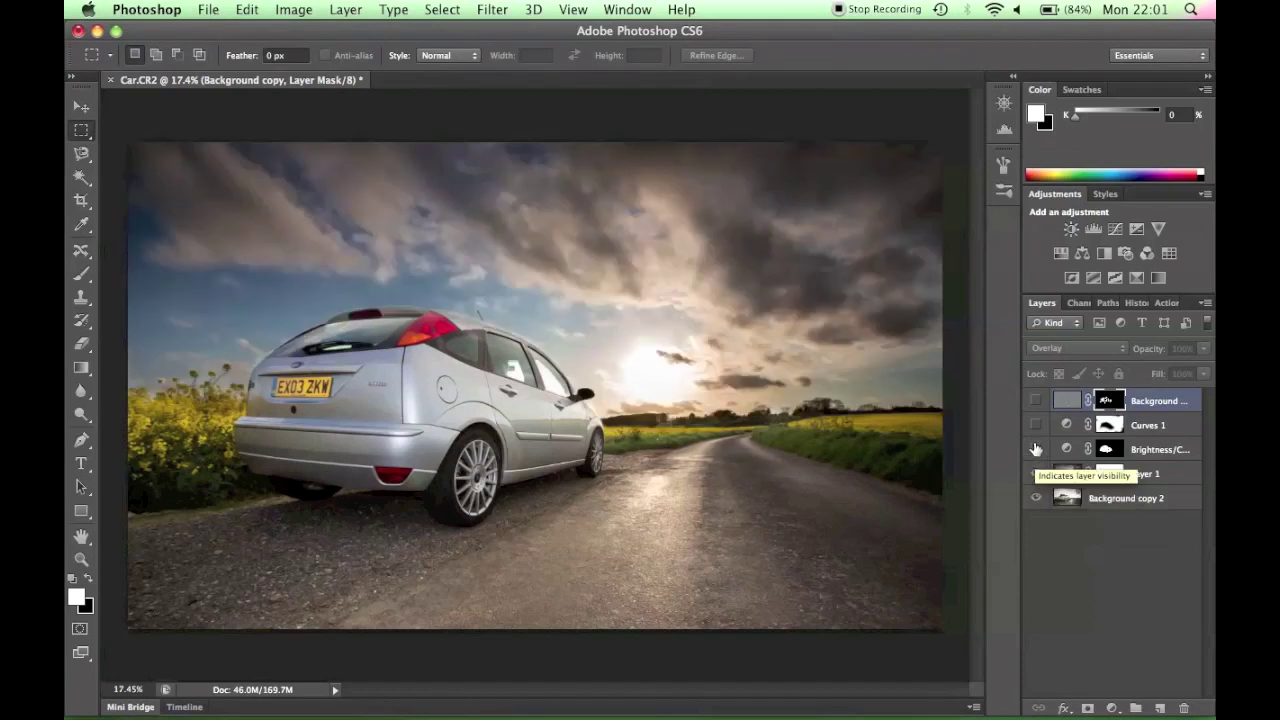
Compare the Brightness/Contrast and Curves 1 layers on and off, and show both together with the high-pass layer
{"action": "left_click", "coordinate": [1035, 449]}
{"action": "left_click", "coordinate": [1035, 449]}
{"action": "left_click", "coordinate": [1035, 449]}
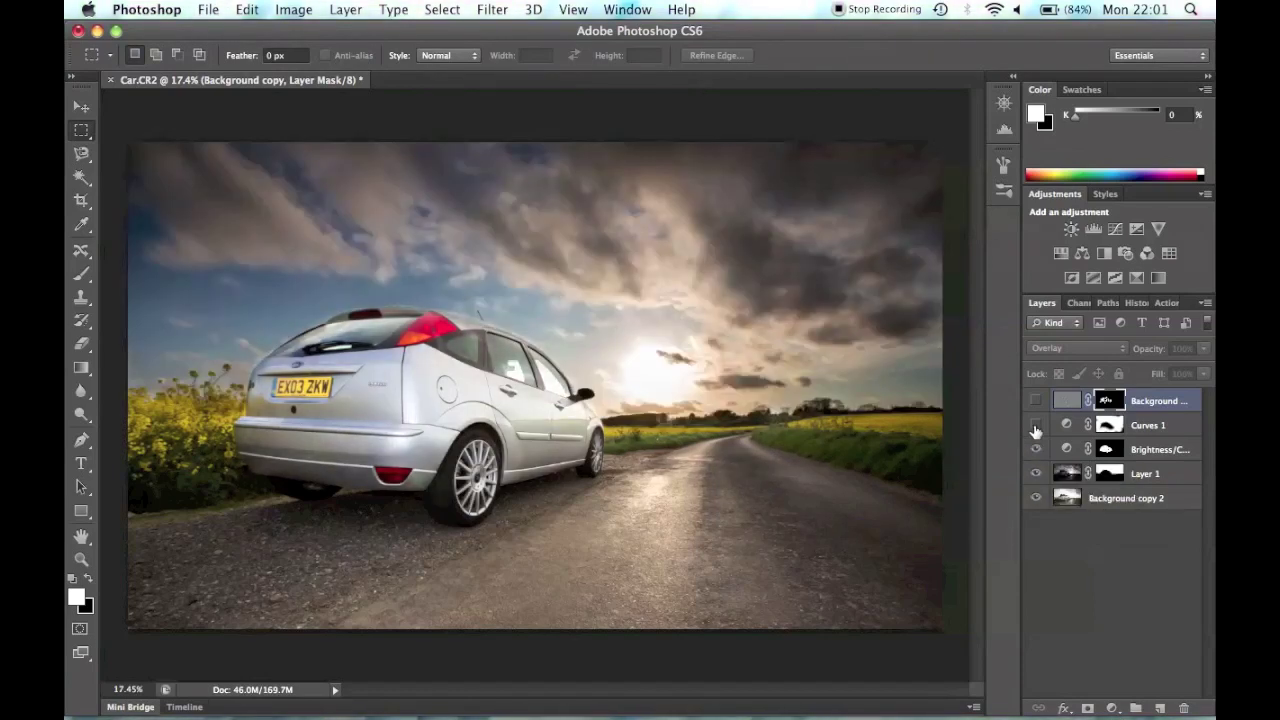
{"action": "left_click", "coordinate": [1035, 426]}
{"action": "left_click", "coordinate": [1035, 426]}
{"action": "left_click", "coordinate": [1035, 426]}
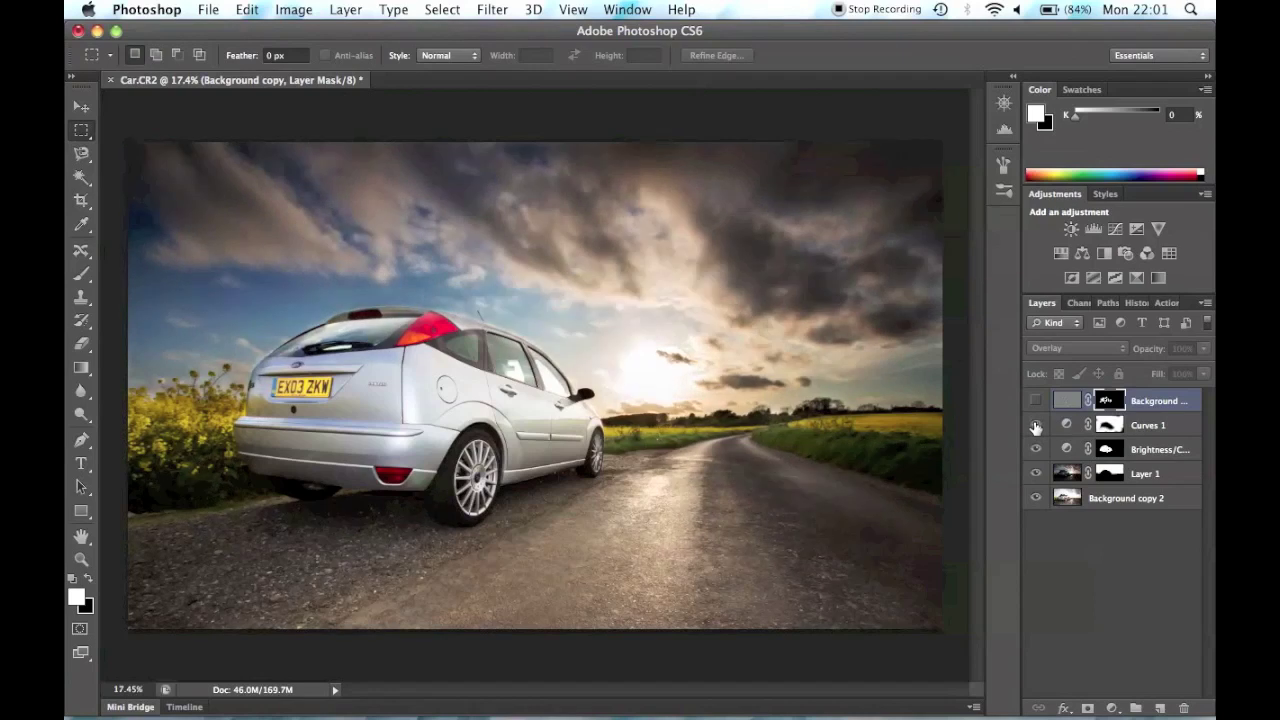
{"action": "left_click", "coordinate": [1035, 426]}
{"action": "left_click", "coordinate": [1035, 426]}
{"action": "left_click", "coordinate": [1035, 401]}
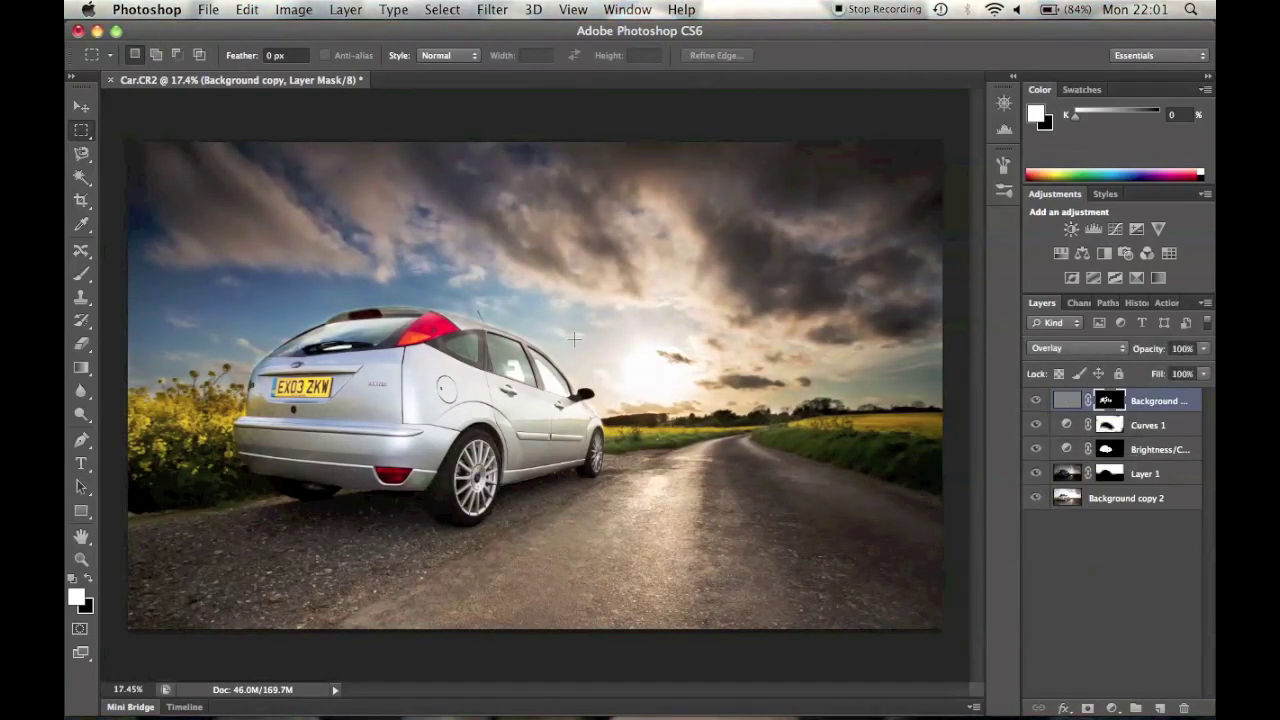
Open the Watermark.psd file
{"action": "left_click", "coordinate": [207, 10]}
{"action": "left_click", "coordinate": [215, 48]}
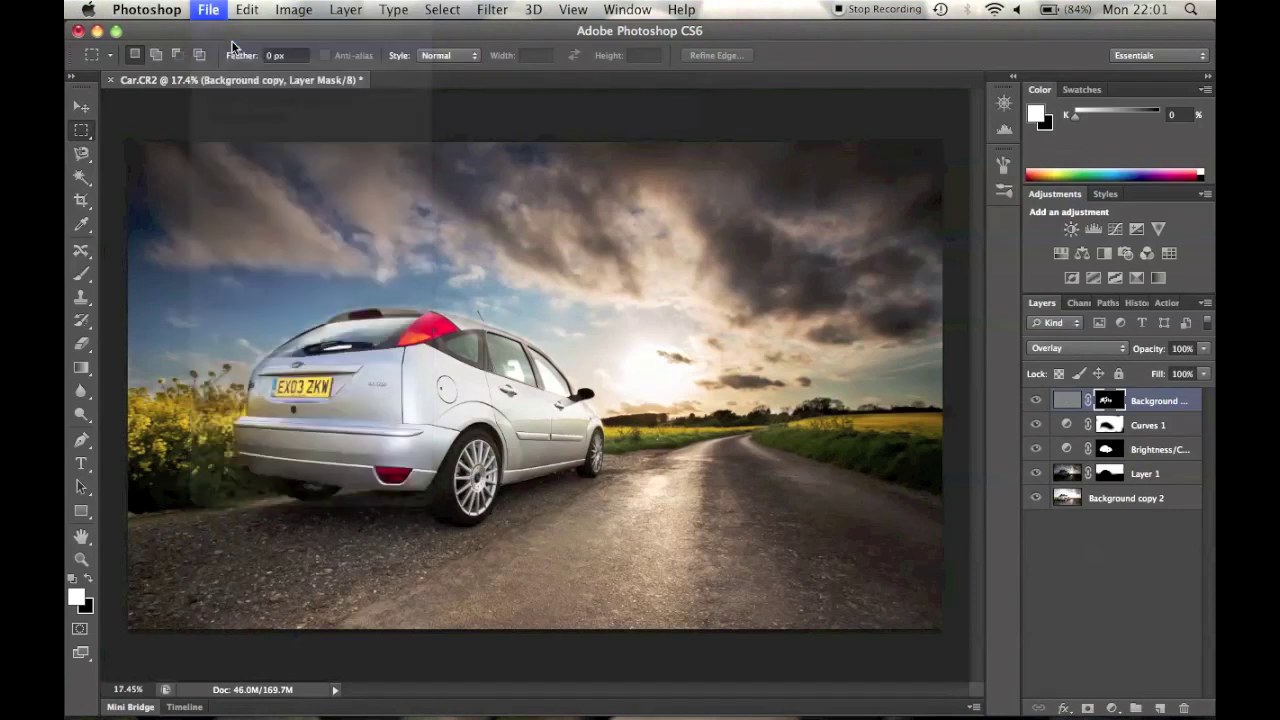
{"action": "left_click", "coordinate": [385, 233]}
{"action": "scroll", "coordinate": [637, 265], "scroll_direction": "down", "scroll_amount": 3}
{"action": "scroll", "coordinate": [637, 265], "scroll_direction": "down", "scroll_amount": 3}
{"action": "double_click", "coordinate": [543, 353]}
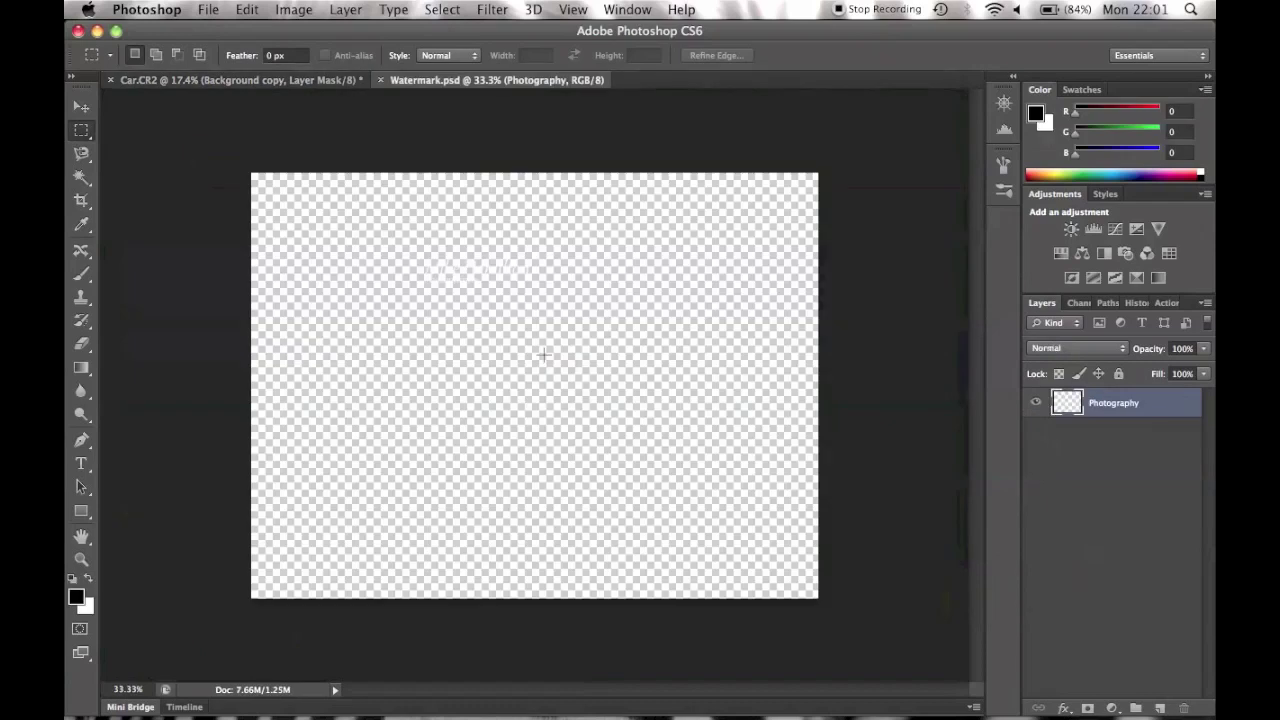
Copy the entire watermark, paste it into Car.CR2 as a new top layer, and turn on Proof Colors
{"action": "key", "text": "super+a"}
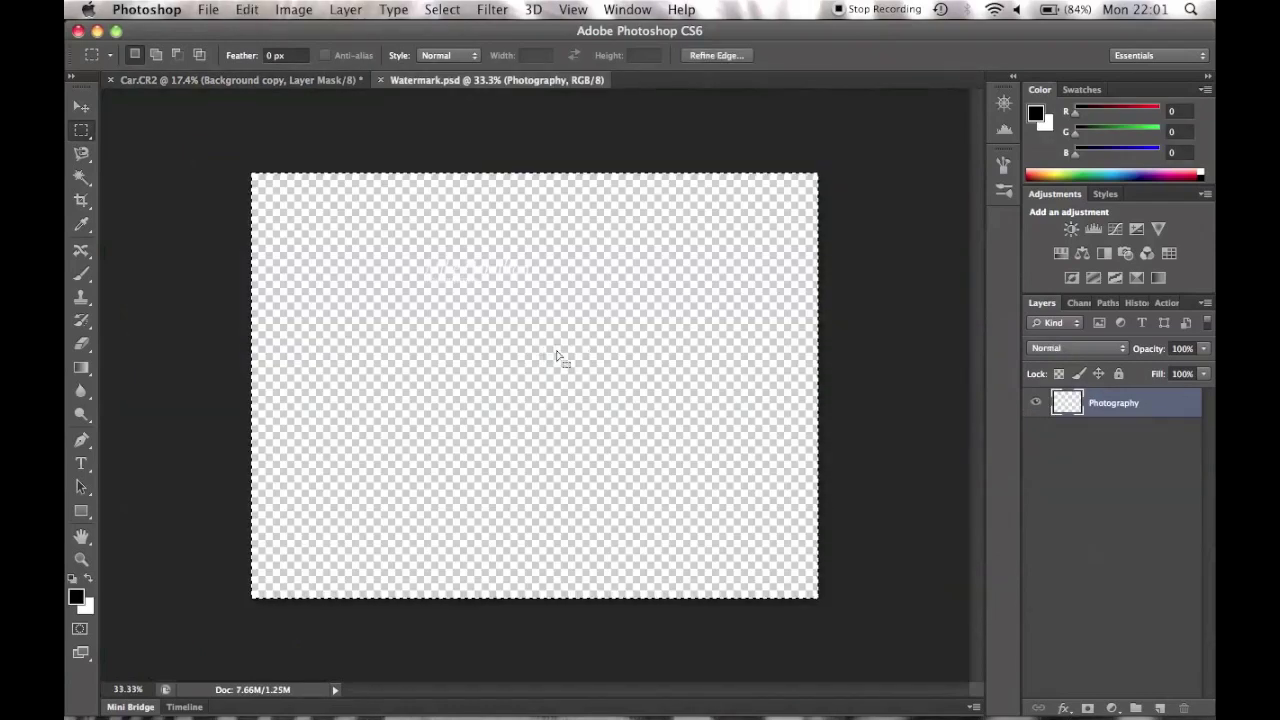
{"action": "left_click", "coordinate": [284, 84]}
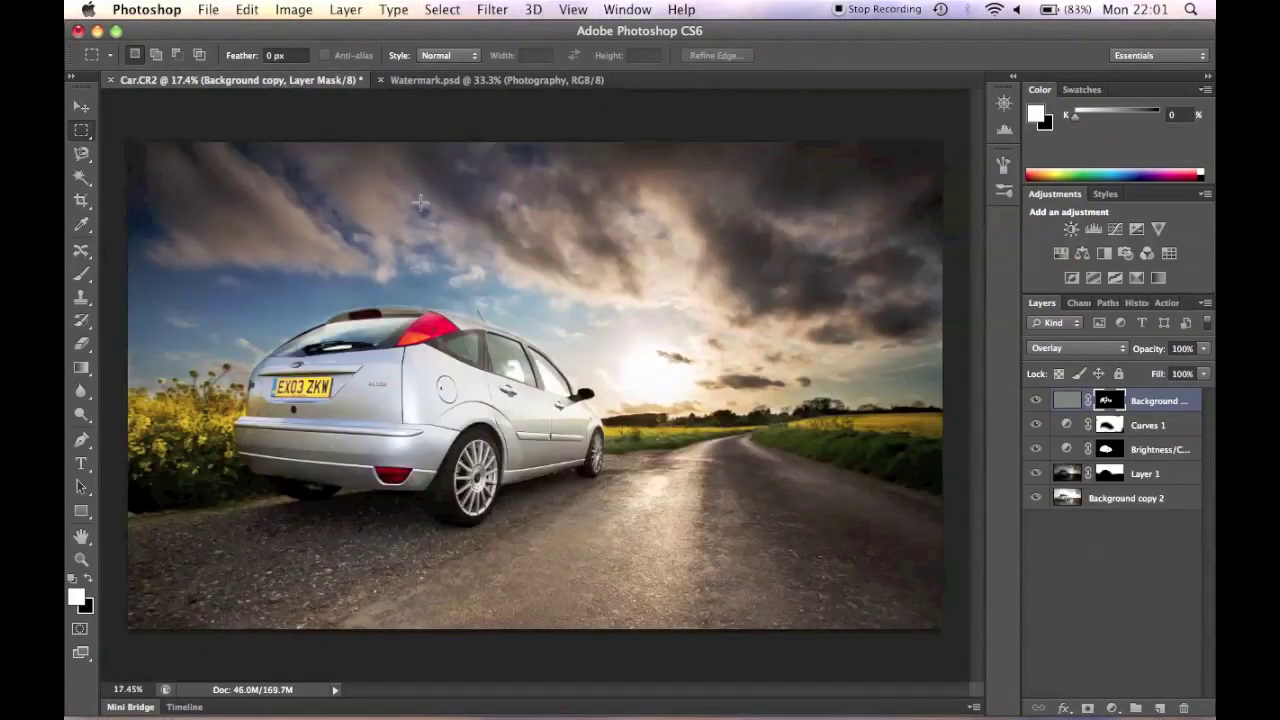
{"action": "key", "text": "super+v"}
{"action": "key", "text": "super+y"}
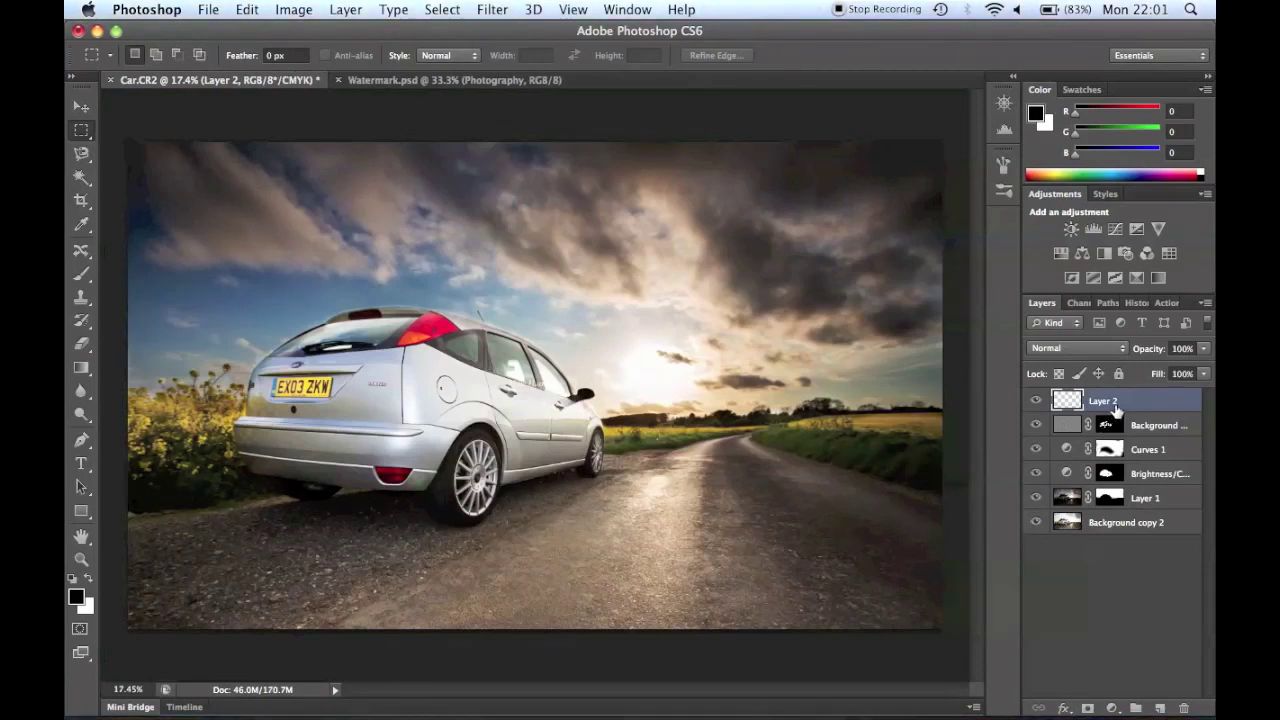
Enlarge the watermark to about 267% width and 205% height and place it slightly inside the photo's lower-right corner
{"action": "key", "text": "super+t"}
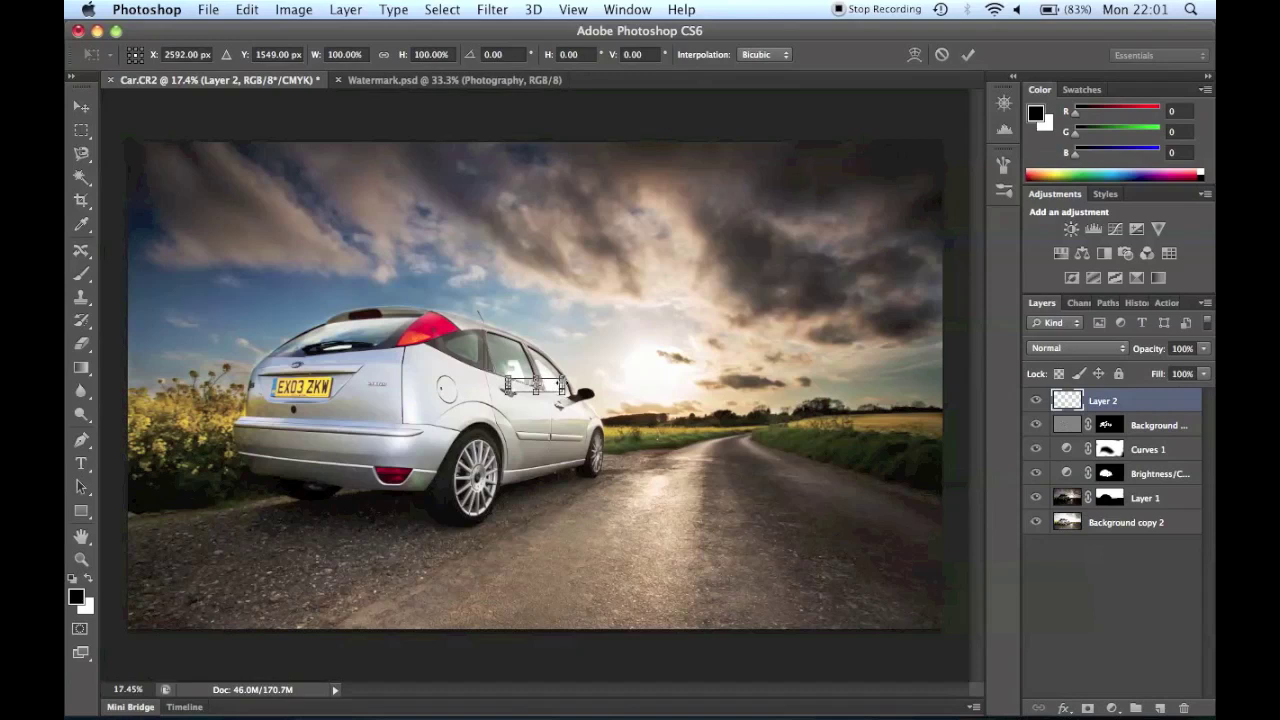
{"action": "left_click_drag", "start_coordinate": [565, 378], "coordinate": [913, 612]}
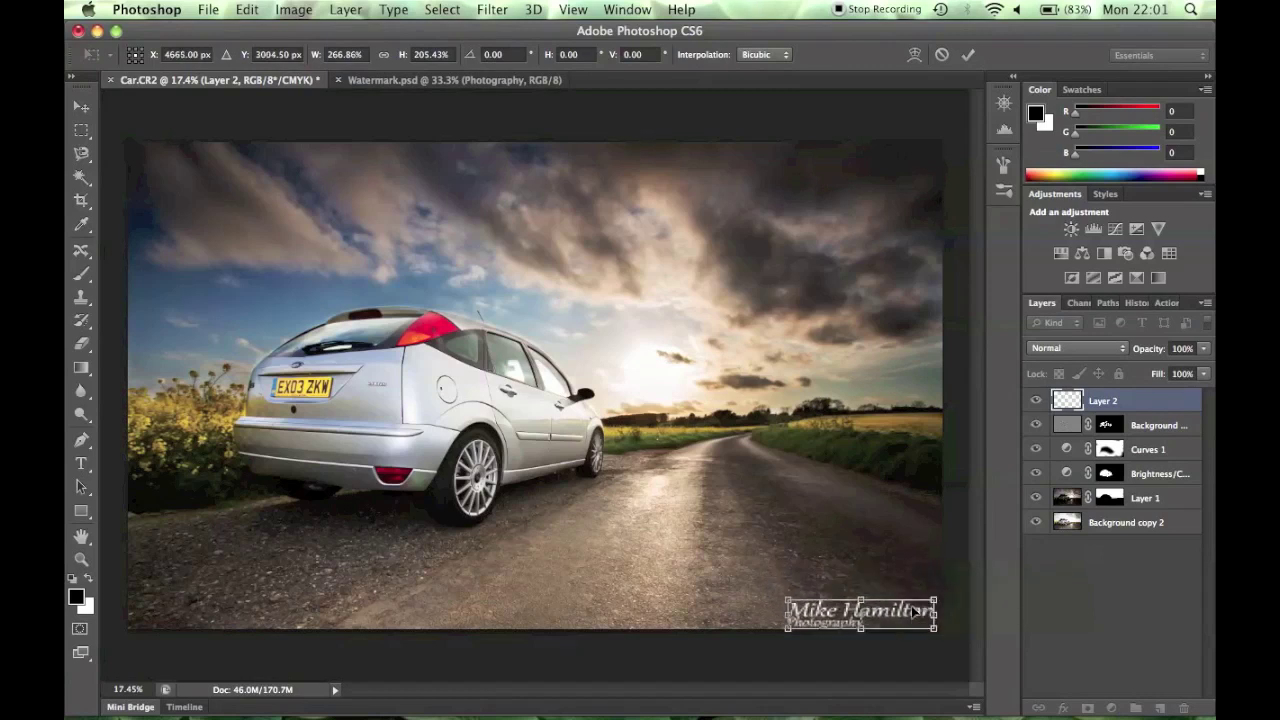
{"action": "key", "text": "Return"}
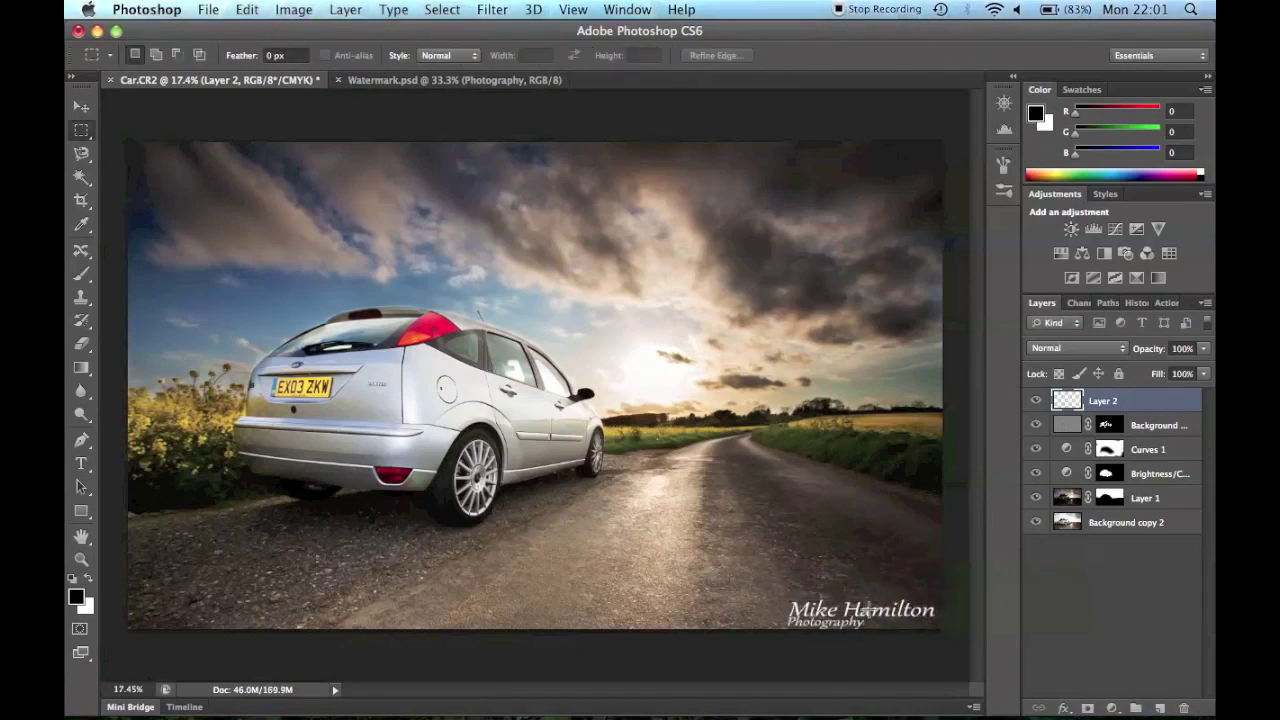
{"action": "key", "text": "super+t"}
{"action": "left_click", "coordinate": [871, 610]}
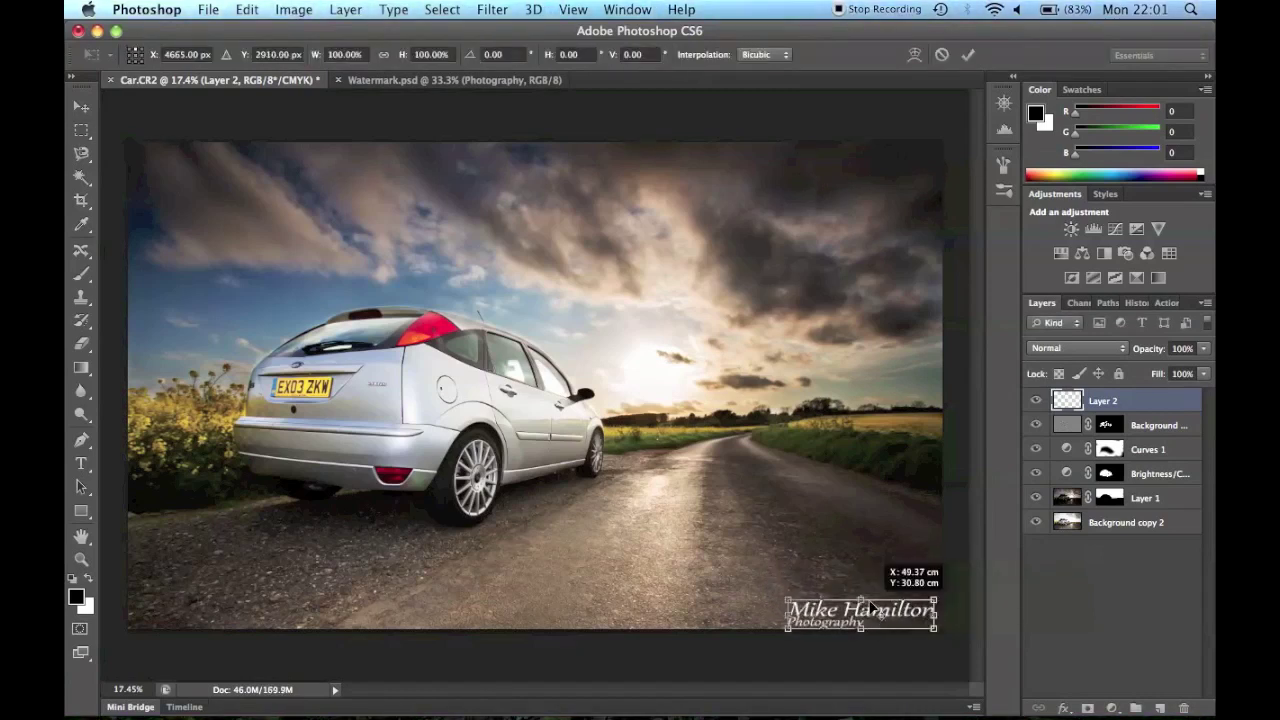
{"action": "left_click_drag", "start_coordinate": [888, 610], "coordinate": [885, 602]}
{"action": "key", "text": "Return"}
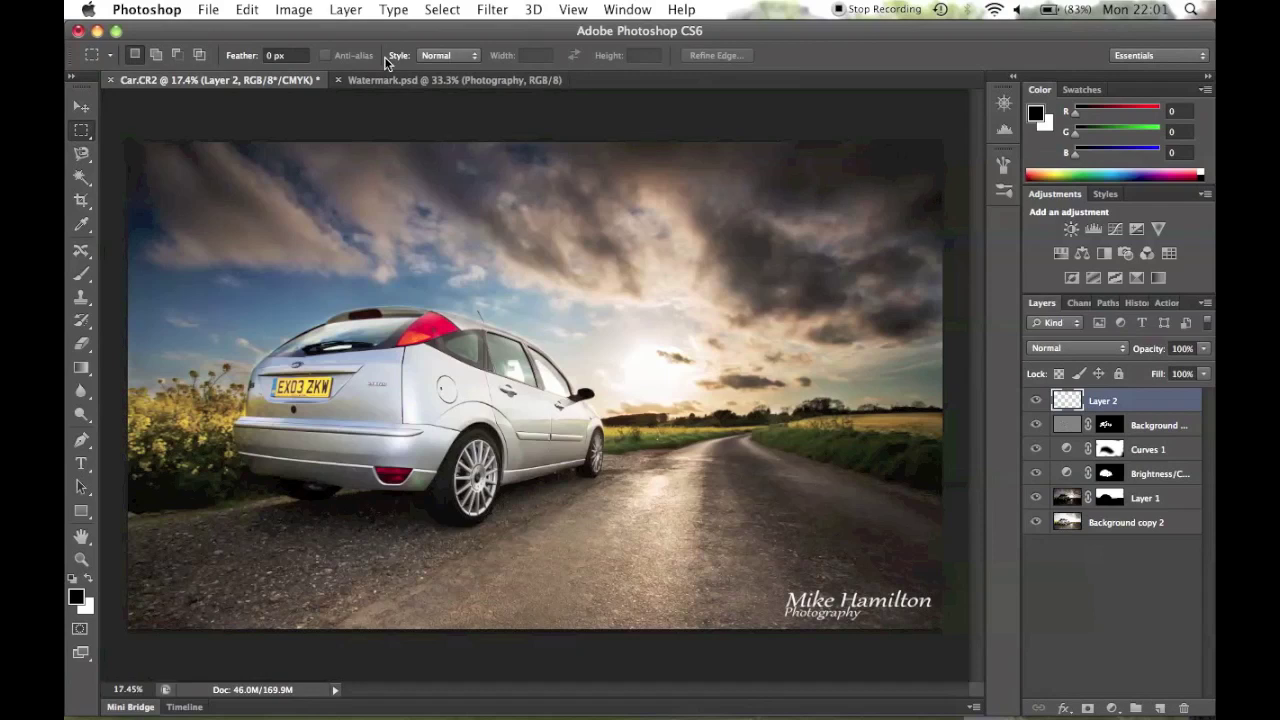
Save the layered image in Photoshop format as "st170 example.psd" in the 2012_05_12 folder
{"action": "left_click", "coordinate": [208, 9]}
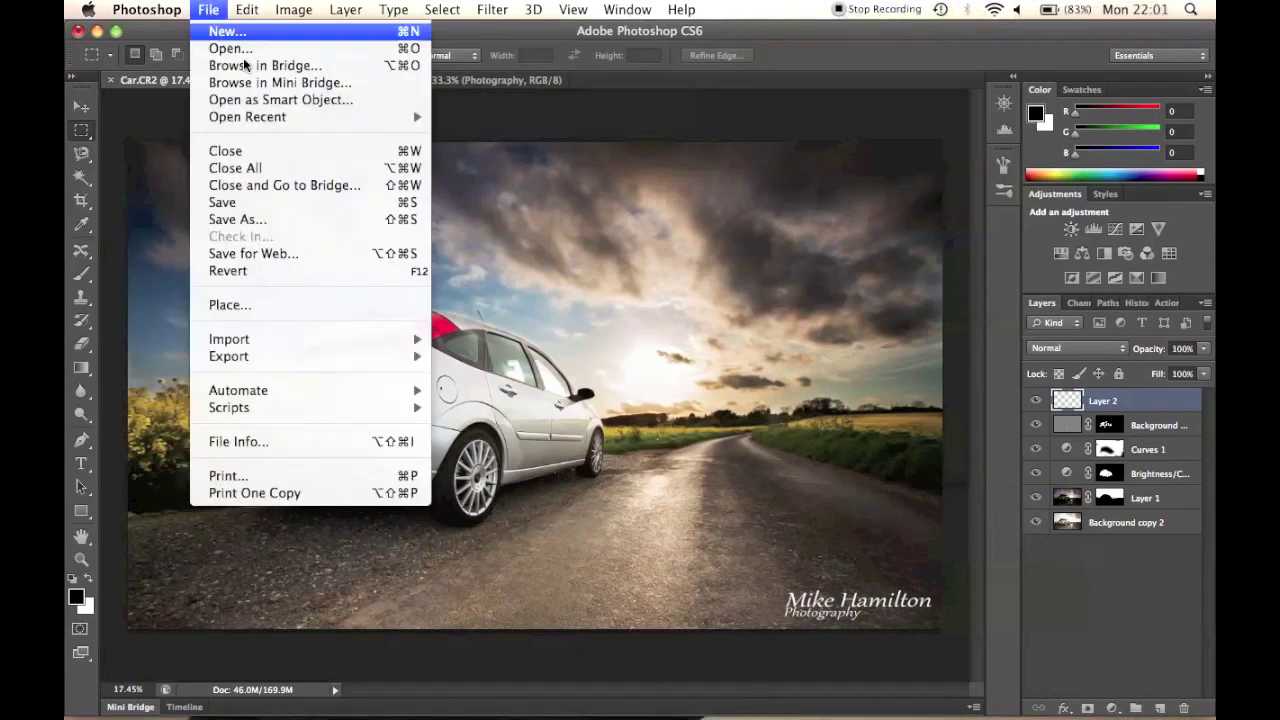
{"action": "left_click", "coordinate": [254, 201]}
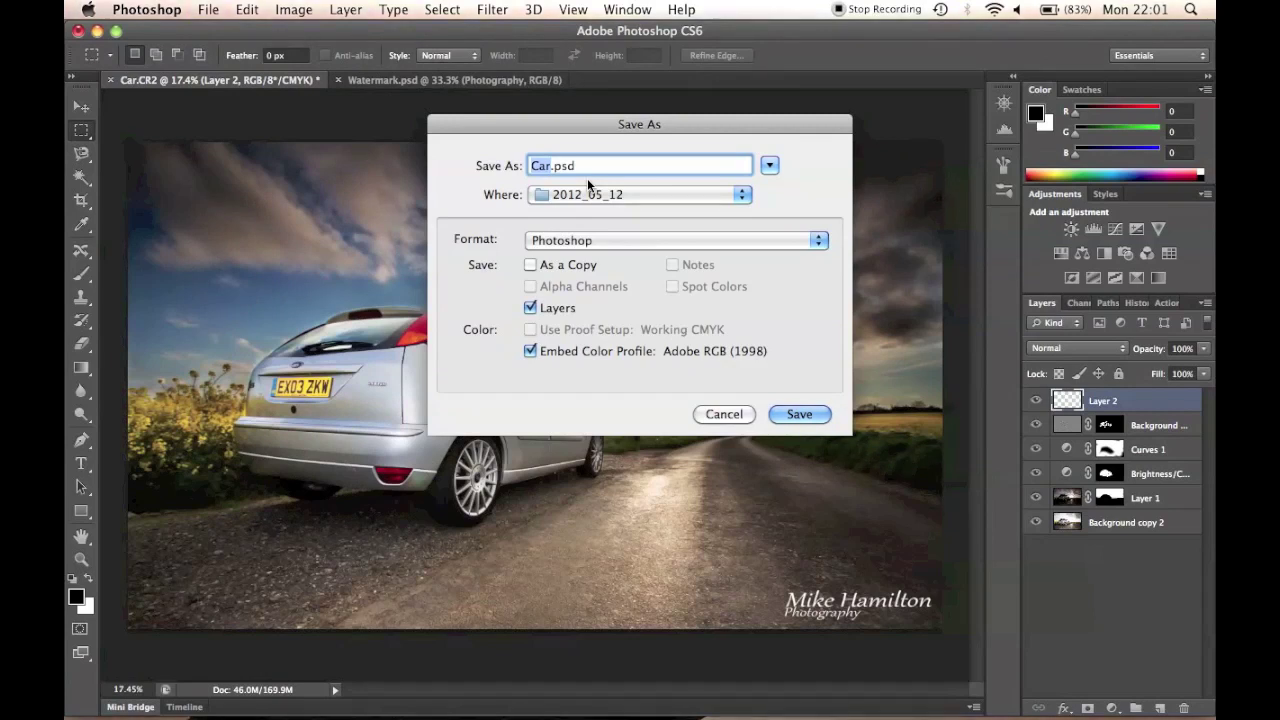
{"action": "type", "text": "st170 example"}
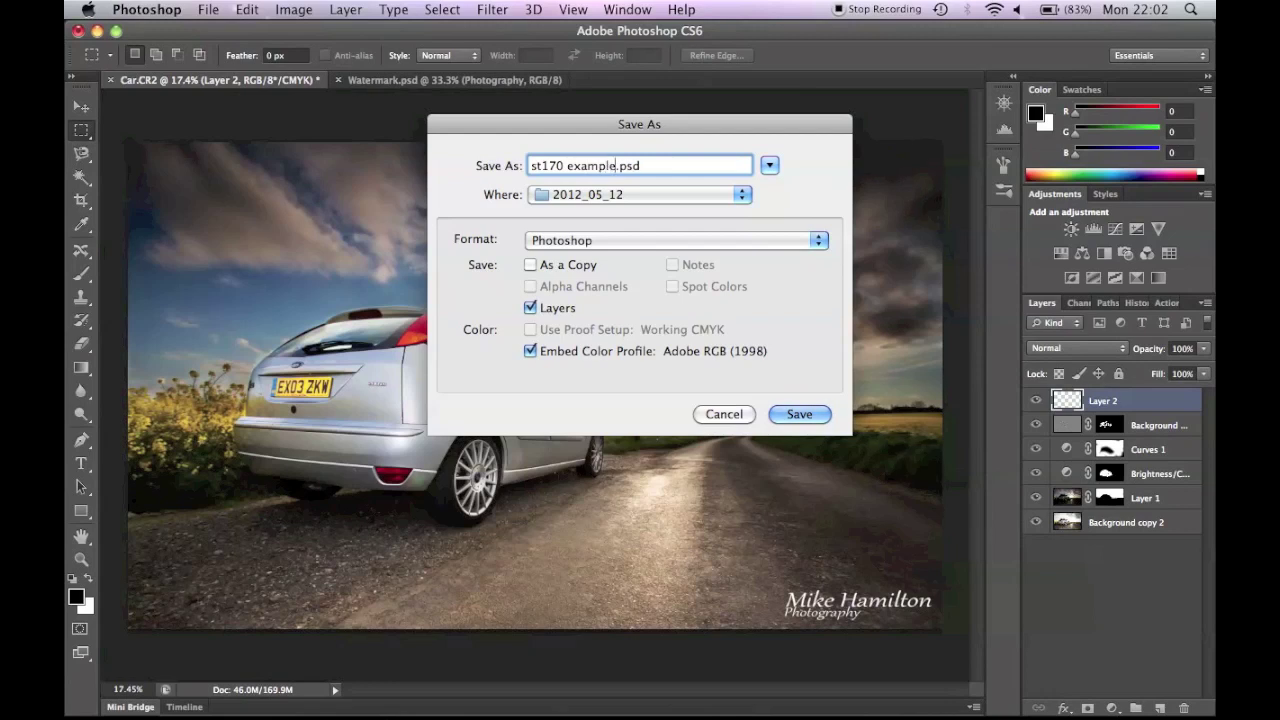
{"action": "left_click", "coordinate": [797, 414]}
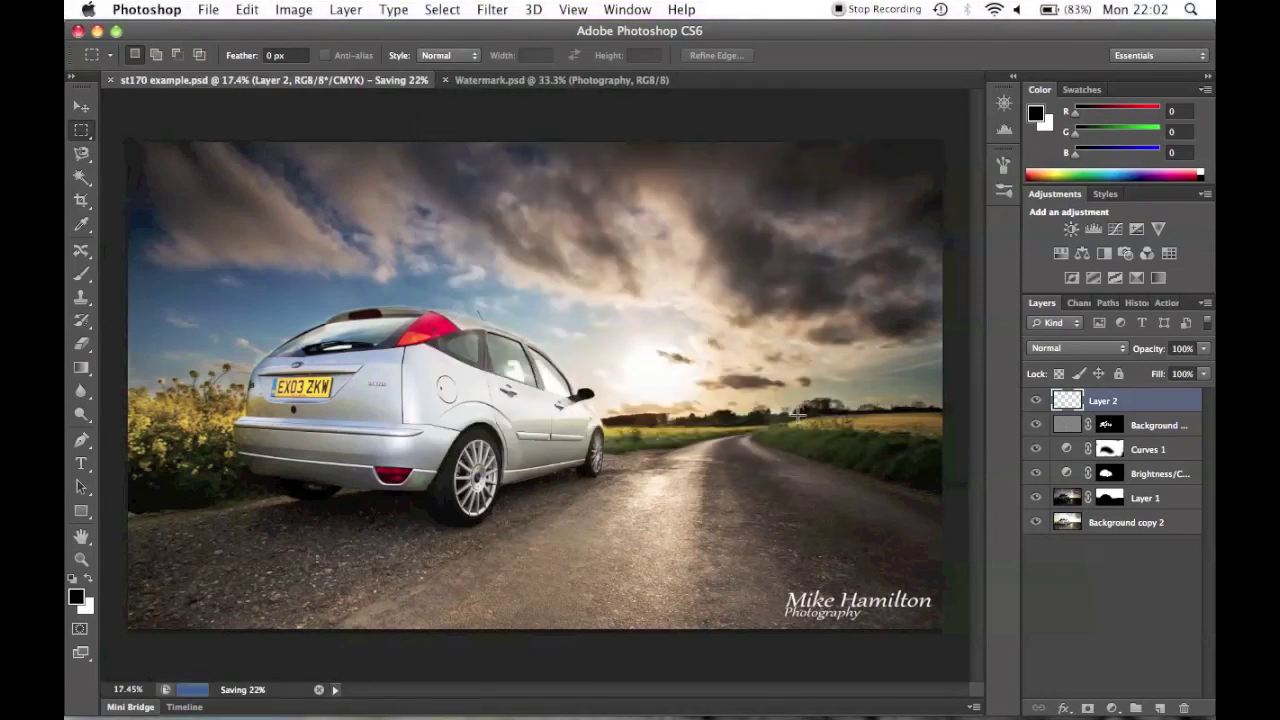
Merge all visible layers of the car photo into a single layer
{"action": "left_click", "coordinate": [212, 6]}
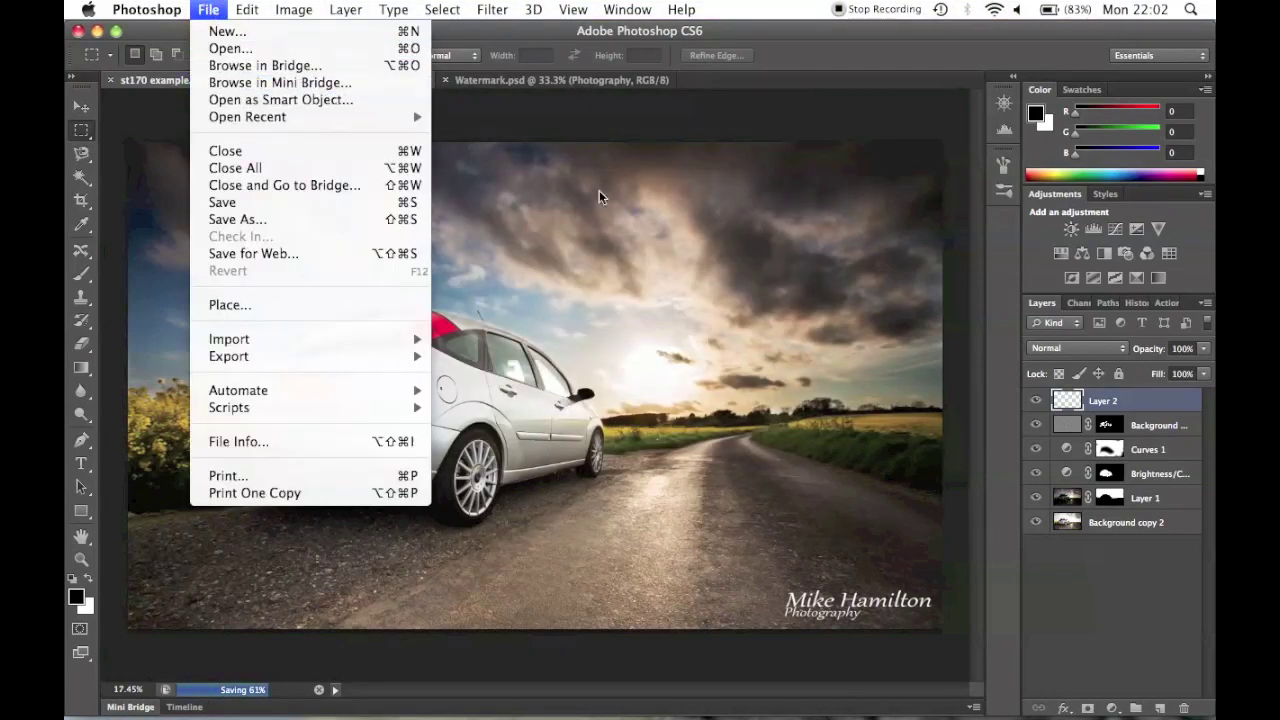
{"action": "left_click", "coordinate": [637, 132]}
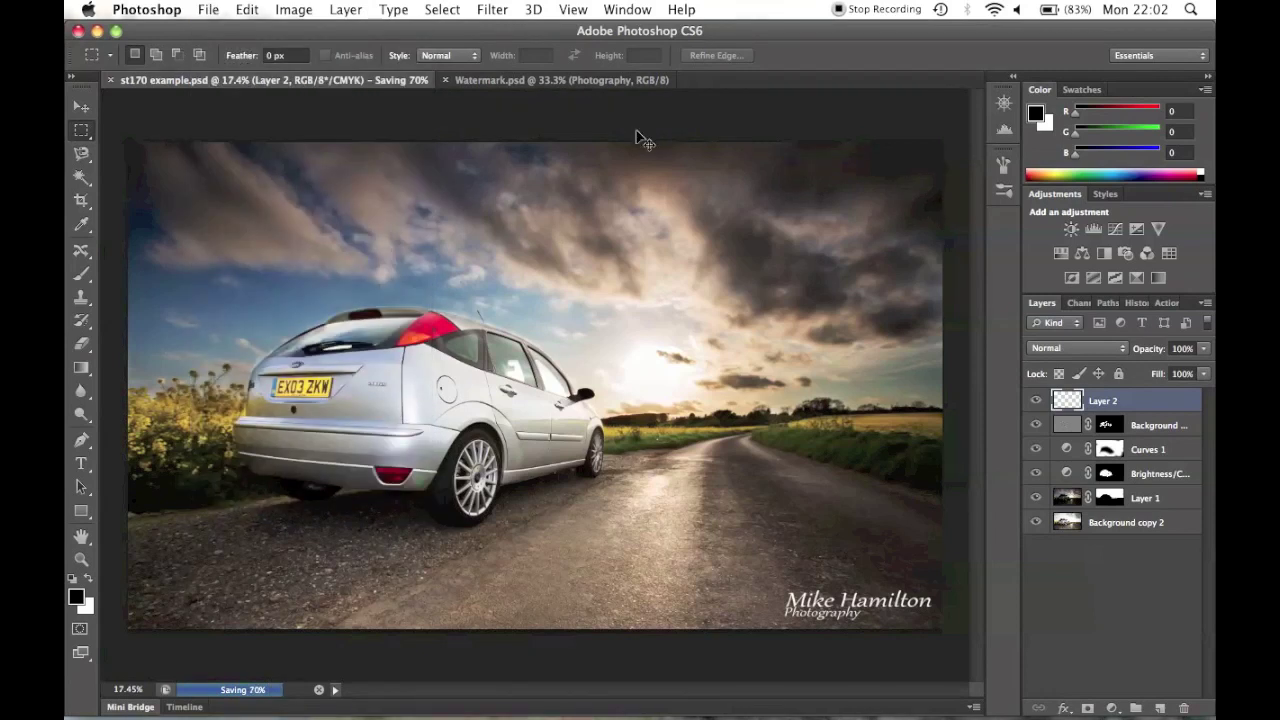
{"action": "key", "text": "super+shift+e"}
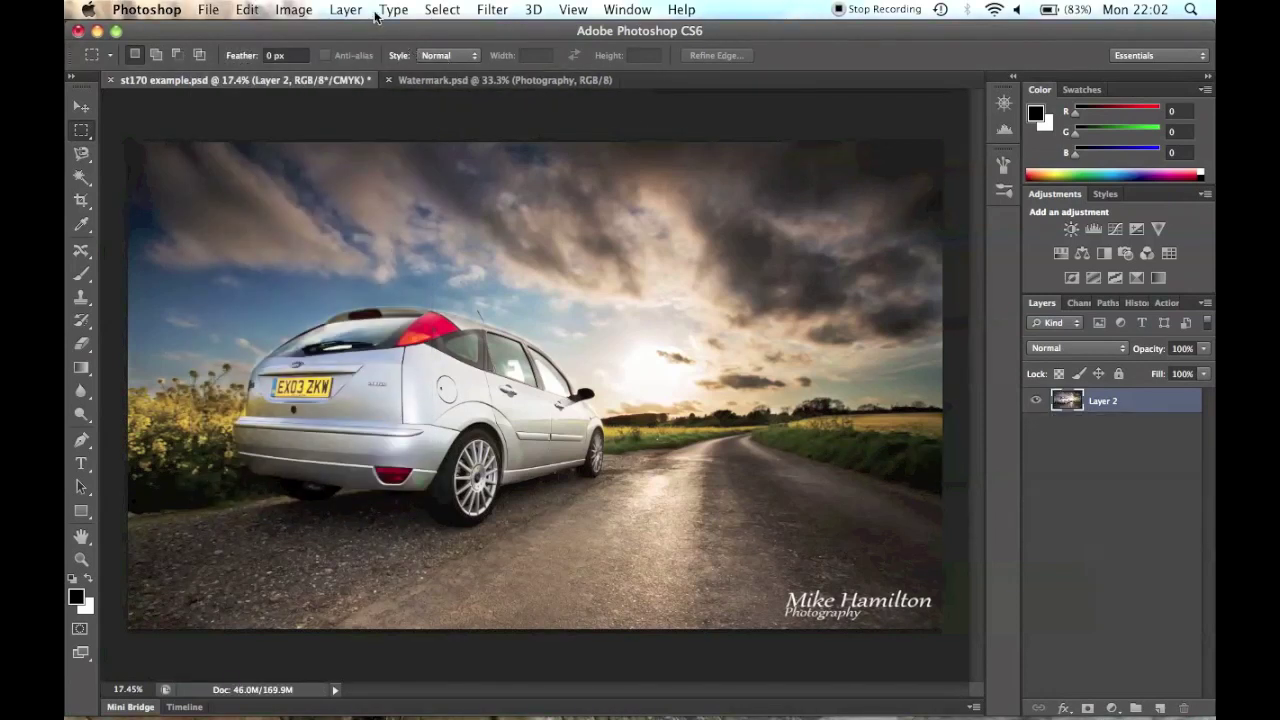
{"action": "left_click", "coordinate": [198, 10]}
{"action": "mouse_move", "coordinate": [293, 10]}
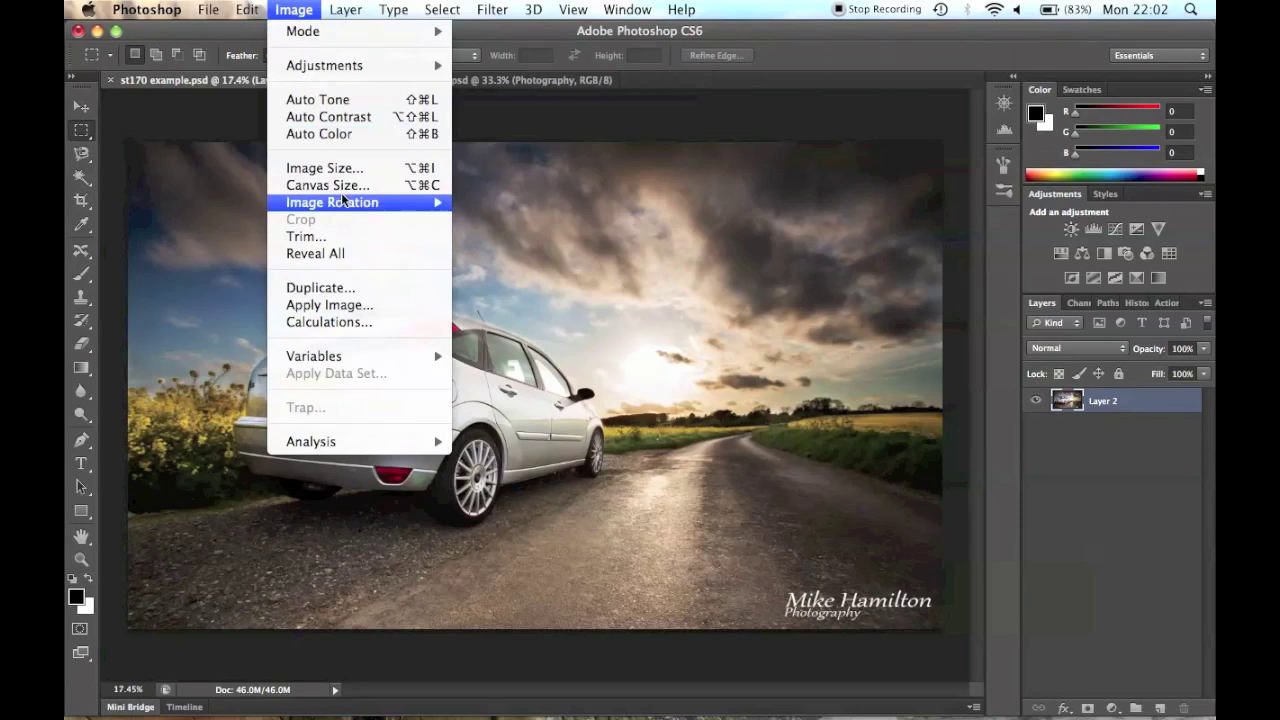
{"action": "left_click", "coordinate": [562, 127]}
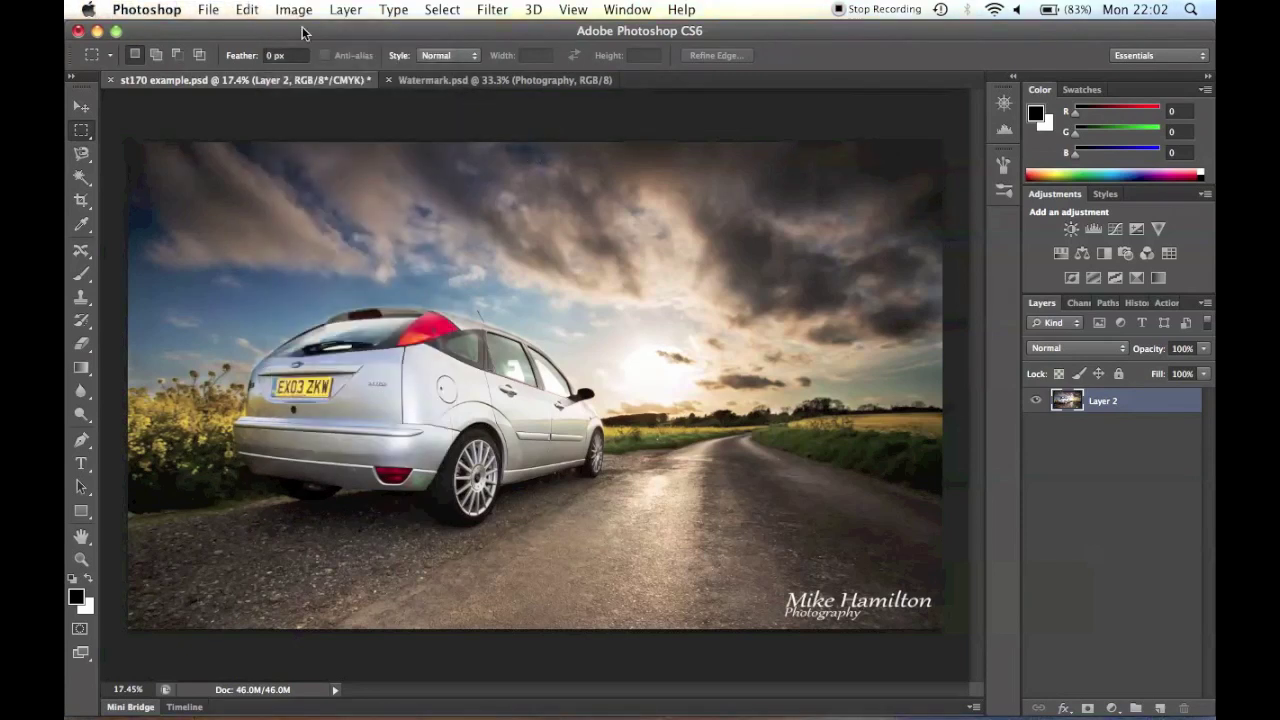